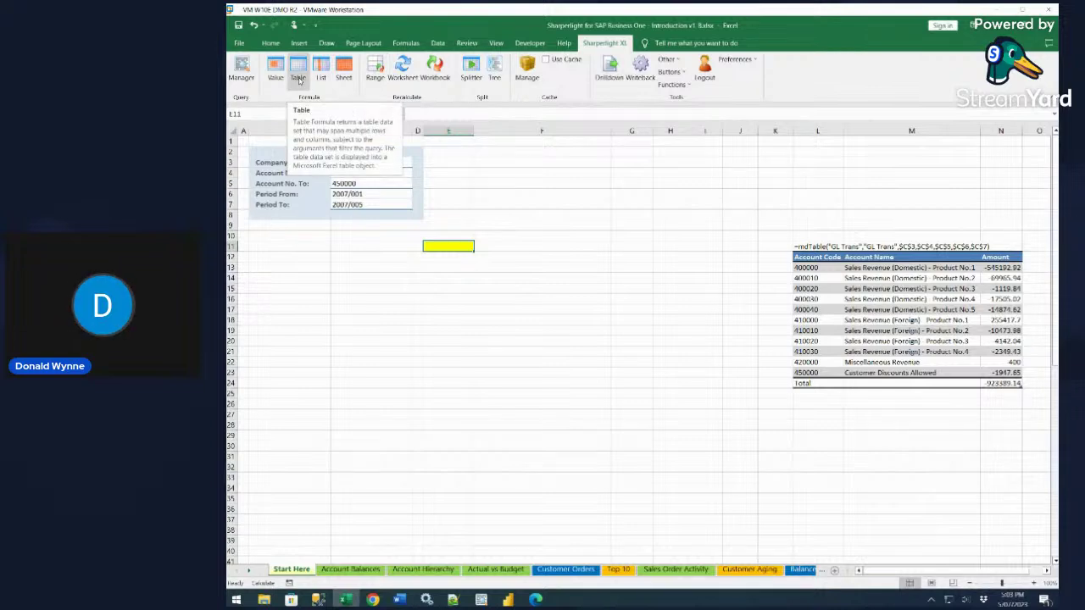
Start a table formula query in the yellow cell E11 and link its Company filter to cell C3
left_click(298, 77)
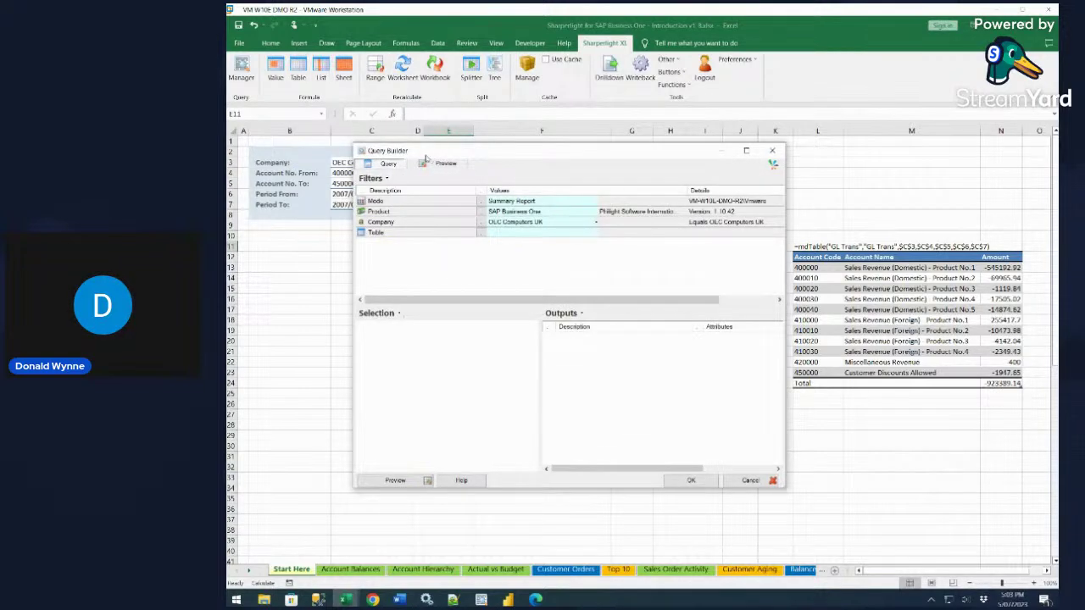
left_click_drag(427, 159, 581, 141)
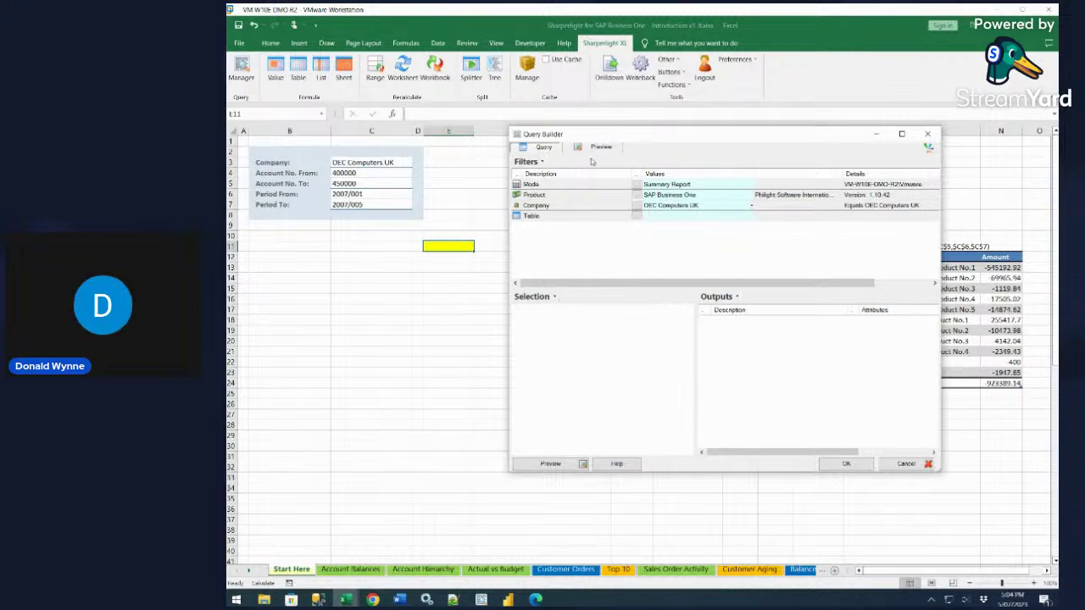
left_click(652, 208)
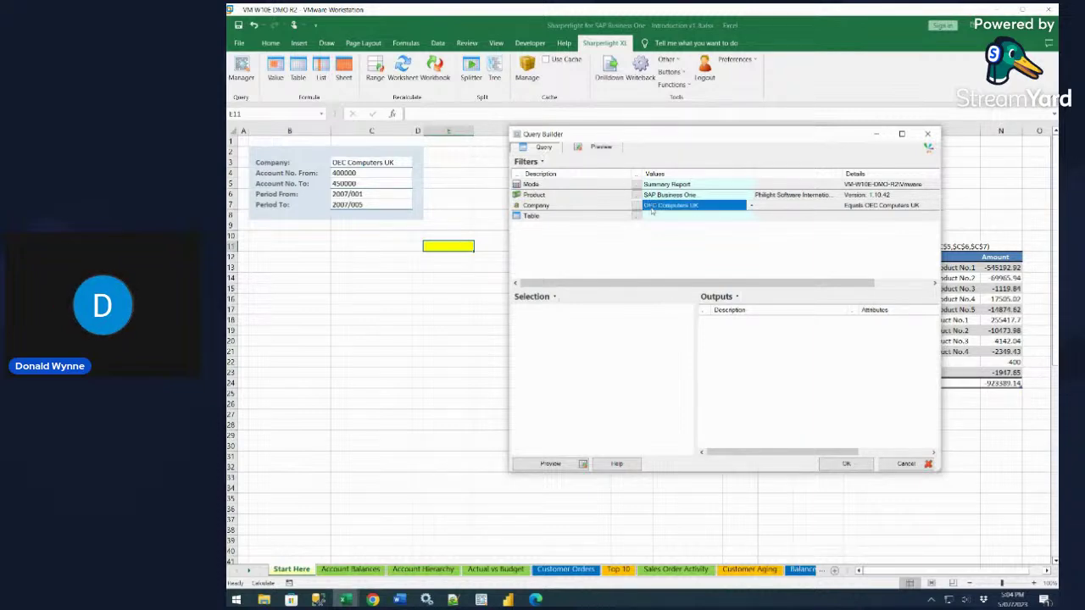
left_click(369, 162)
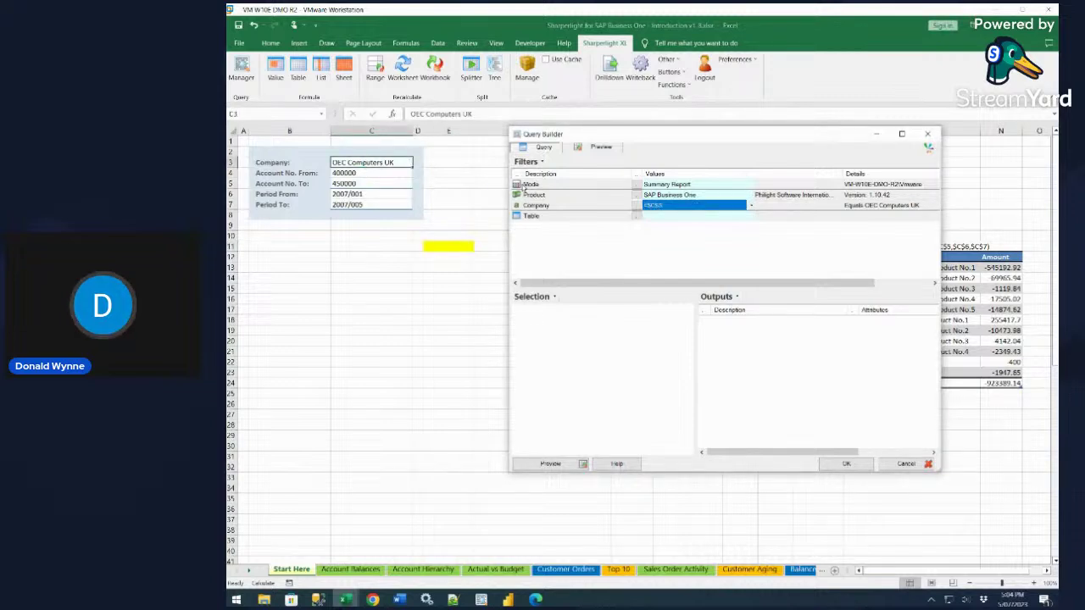
Choose the G/L Transactions table from the Financials folder as the query's table
left_click(635, 217)
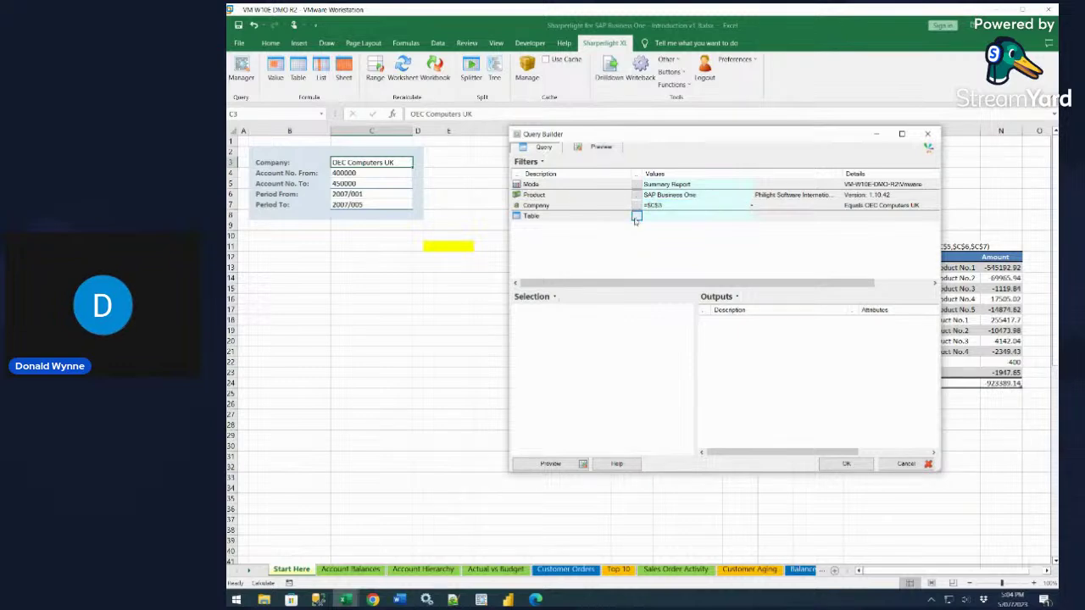
left_click(637, 217)
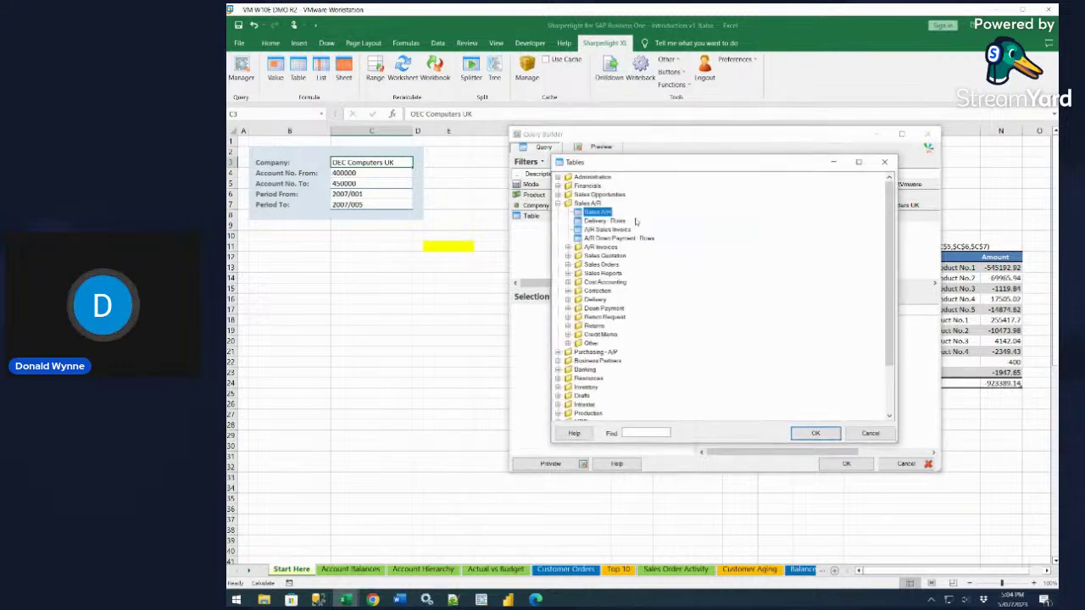
left_click(557, 186)
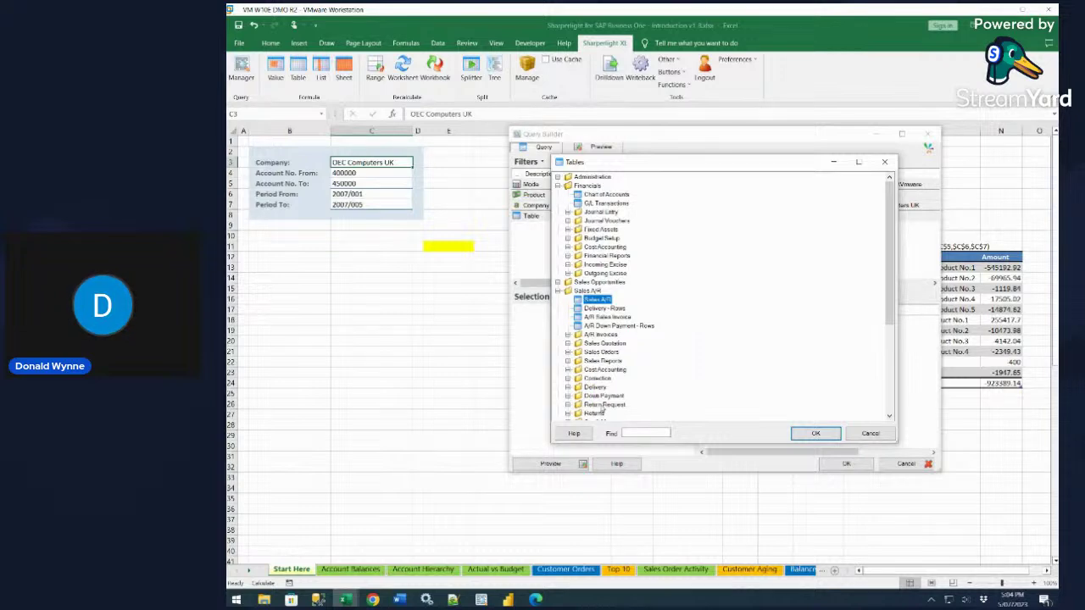
left_click_drag(888, 254, 889, 310)
left_click(568, 238)
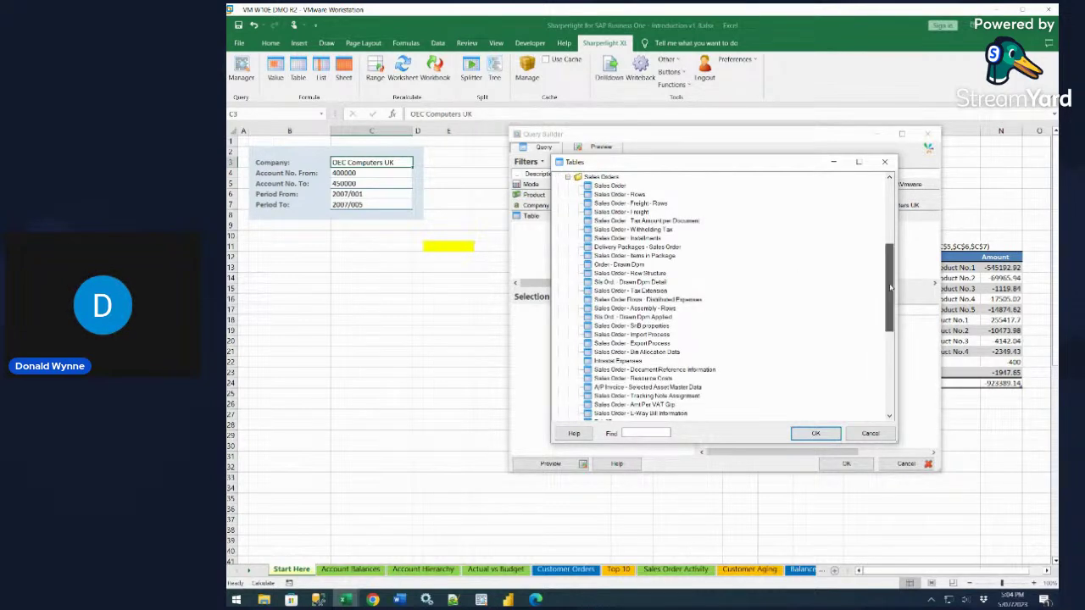
left_click_drag(891, 292, 891, 222)
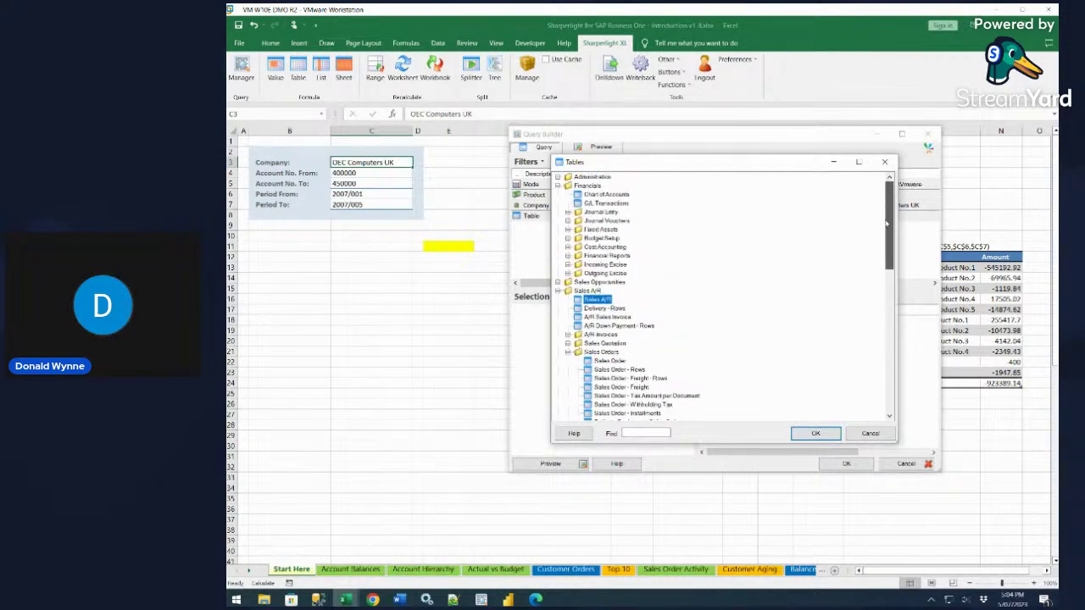
double_click(607, 204)
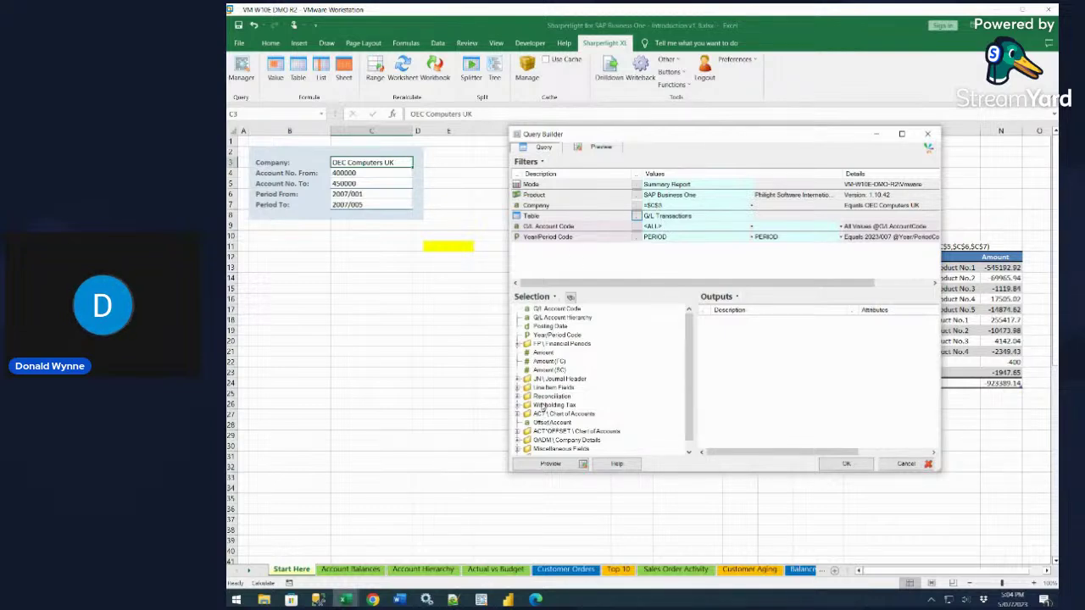
Link the G/L Account Code filter range to cells C4 and C5, and the Year/Period Code range to C6 and C7
left_click(659, 227)
left_click(363, 173)
left_click(783, 228)
left_click(382, 185)
left_click(676, 238)
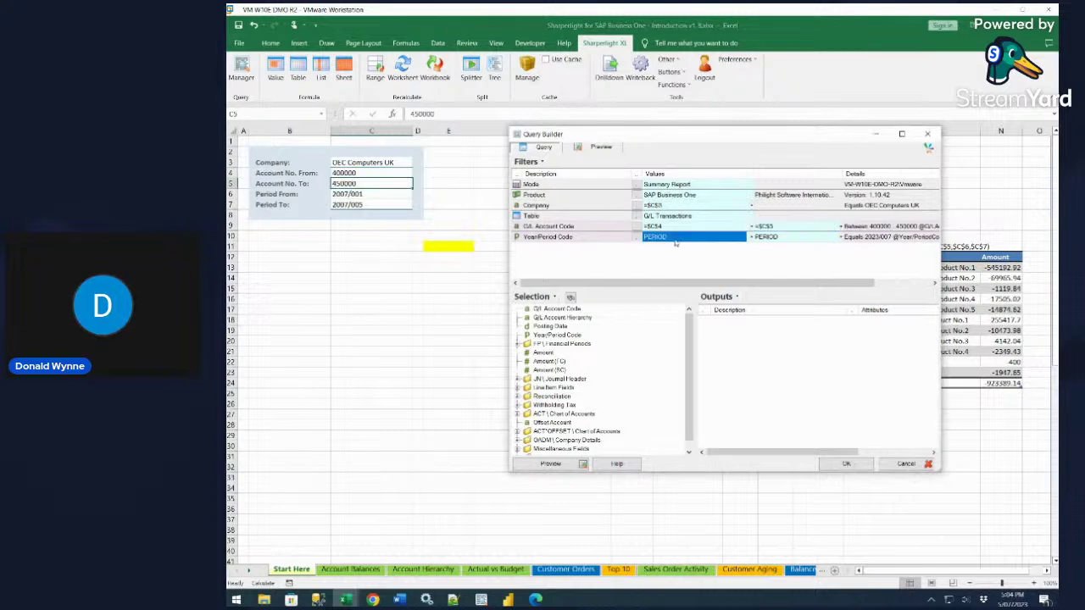
left_click(367, 194)
left_click(787, 239)
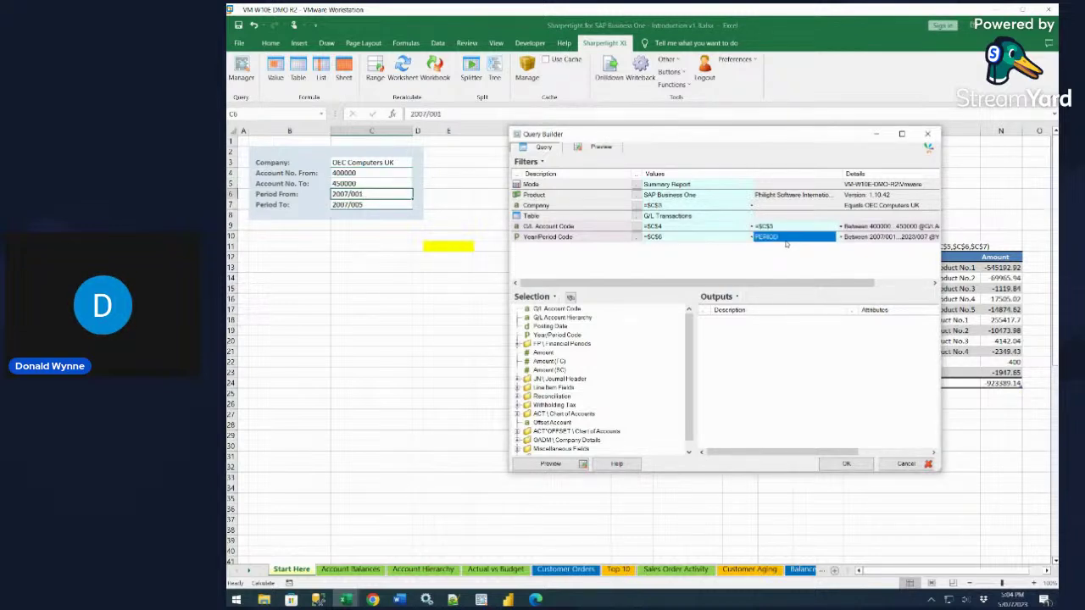
left_click(354, 204)
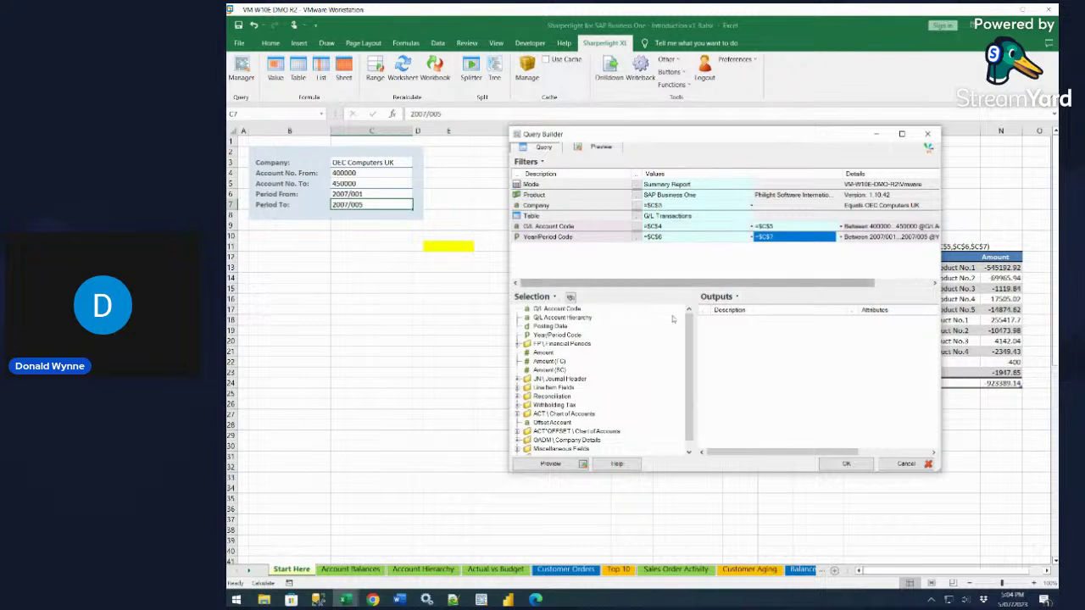
Add Account Code and Account Name from Chart of Accounts plus Amount as query outputs, and preview the results
left_click_drag(689, 349, 677, 371)
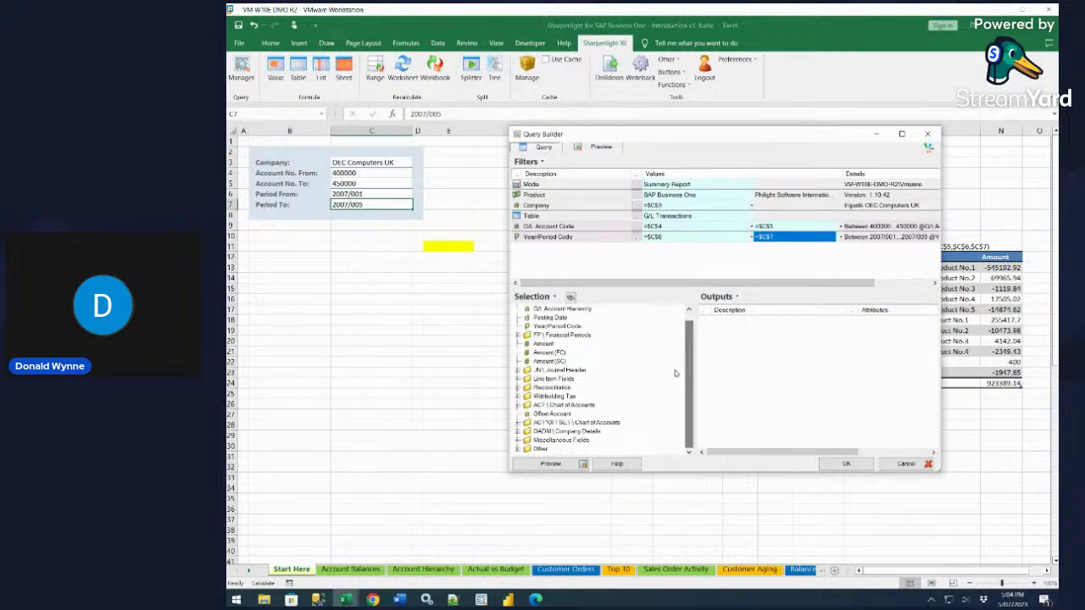
left_click(518, 406)
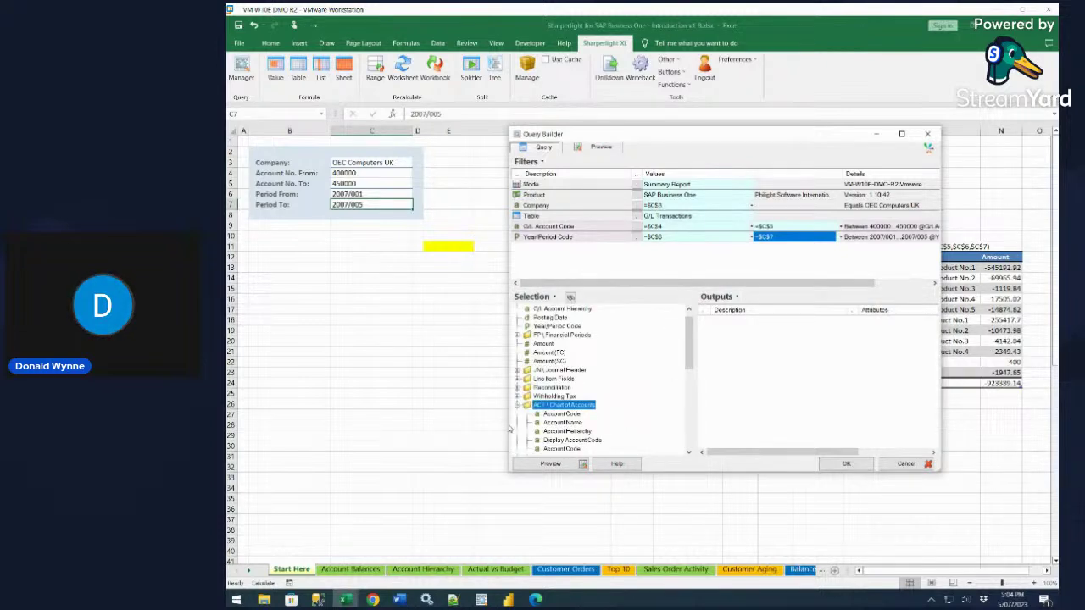
left_click_drag(556, 415, 718, 370)
left_click(564, 423)
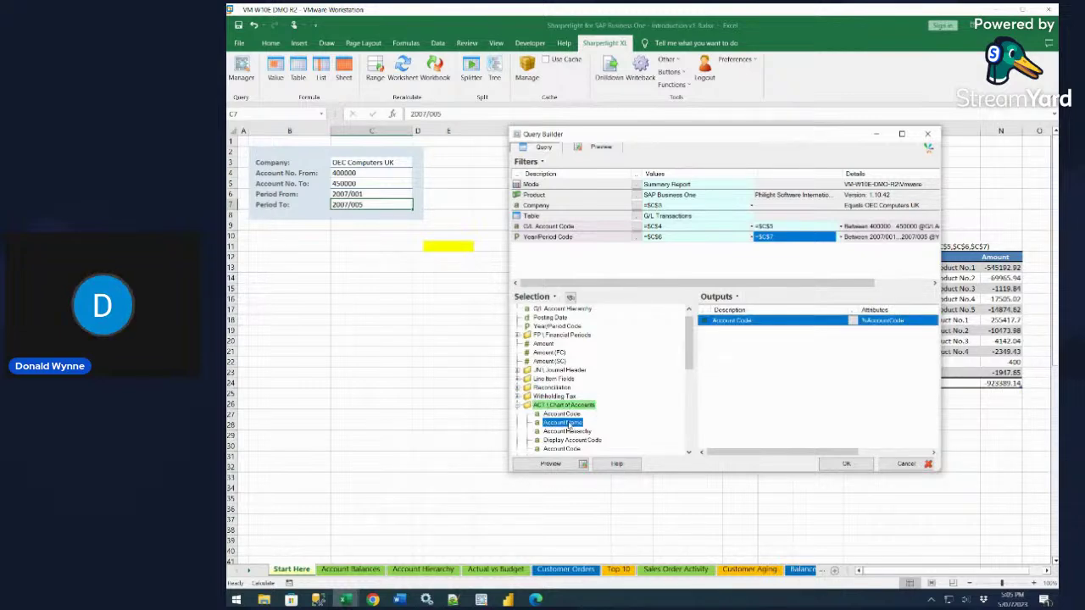
double_click(564, 422)
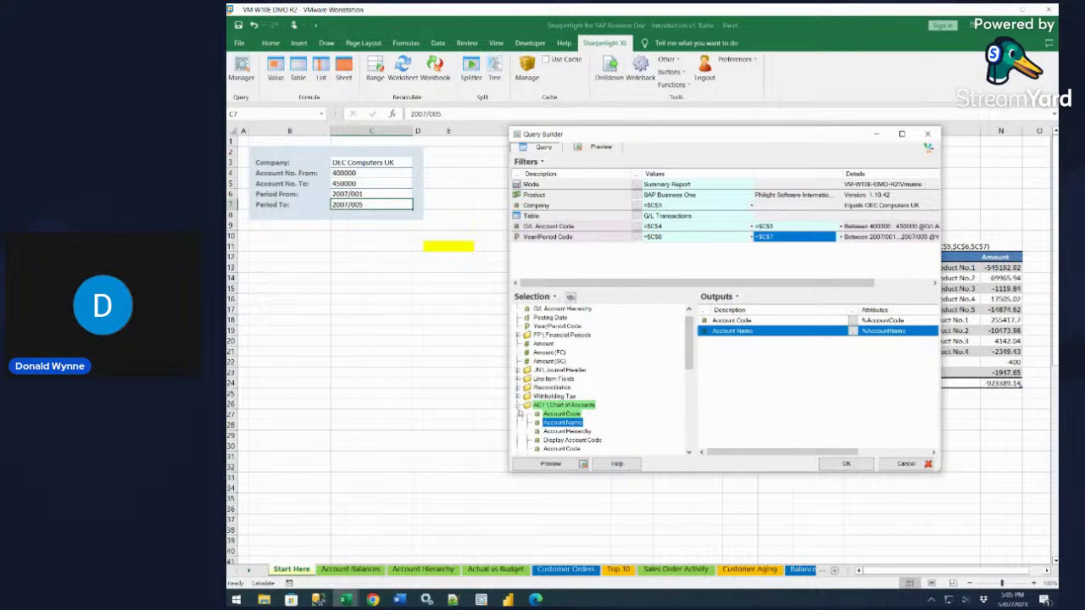
left_click(518, 406)
left_click(543, 343)
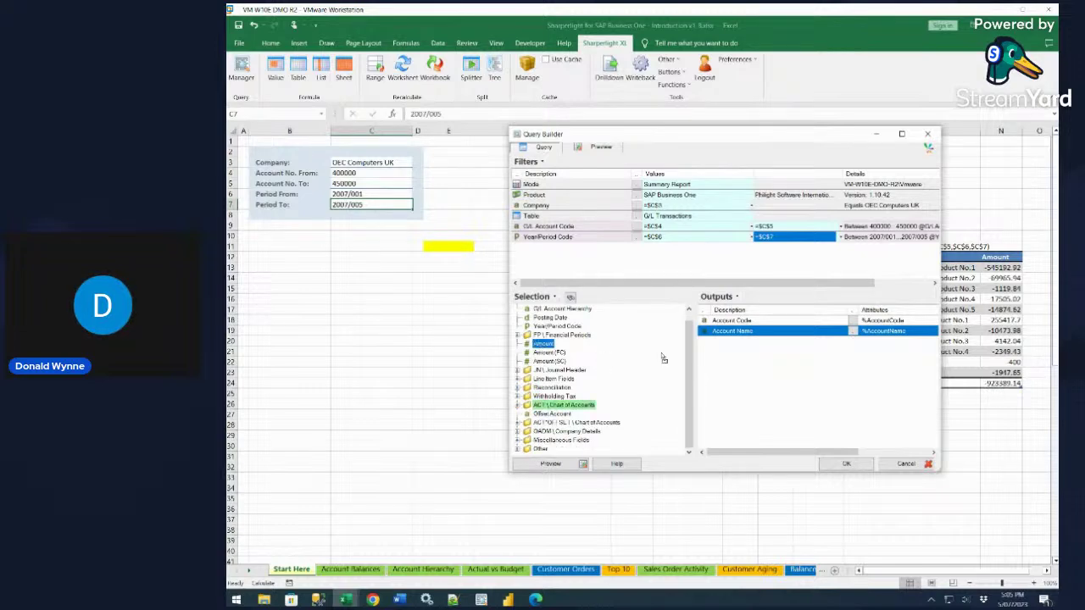
left_click_drag(664, 358, 711, 358)
left_click(579, 464)
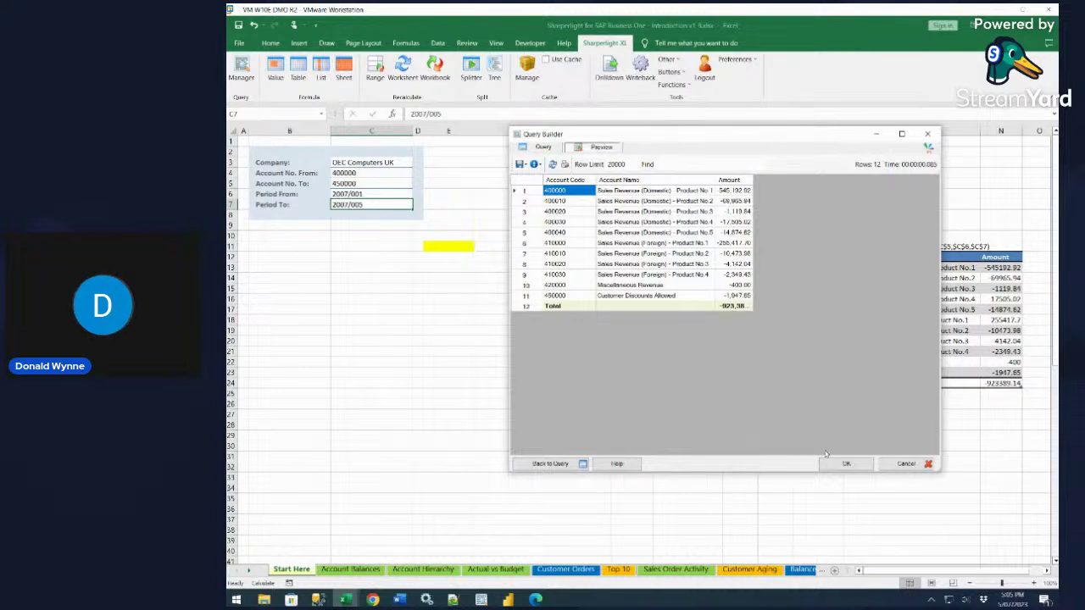
left_click(541, 148)
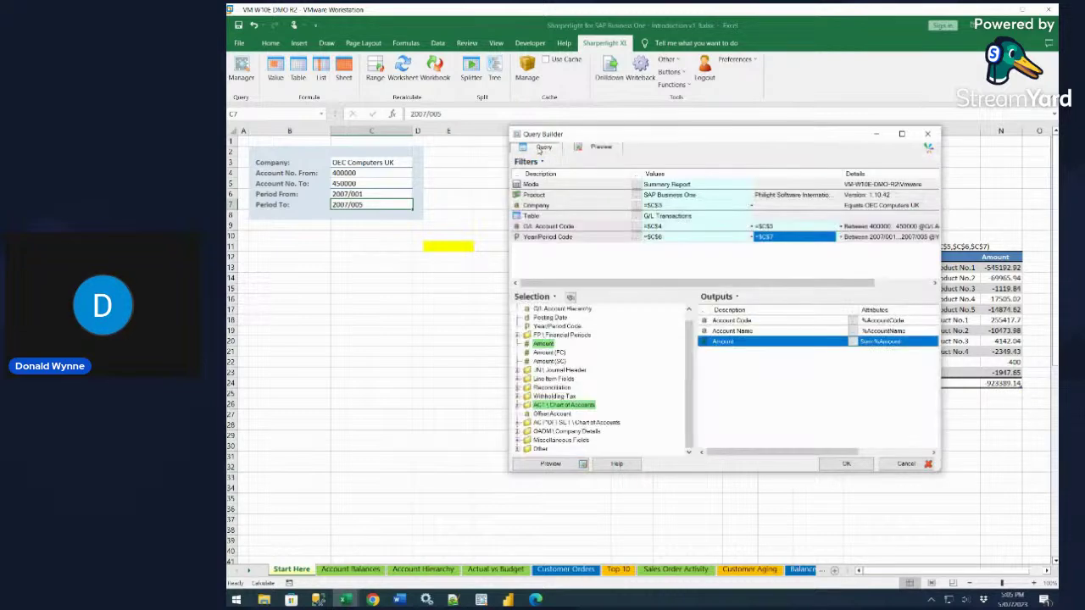
Add the user-defined field HO Account No from Chart of Accounts as an output and preview the results
left_click(517, 406)
scroll(553, 392, "down", 3)
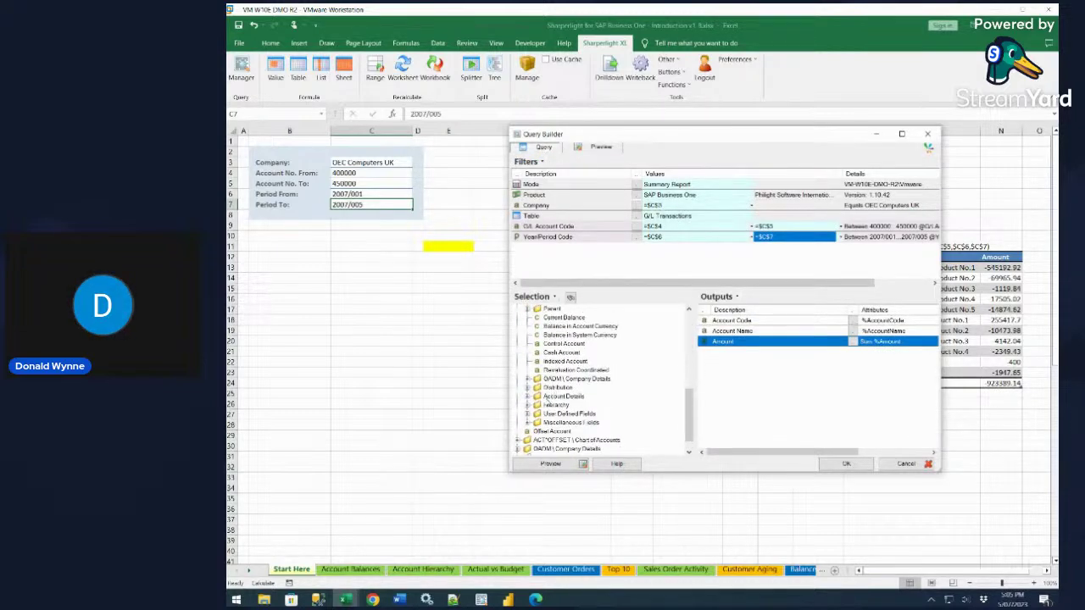
left_click(526, 414)
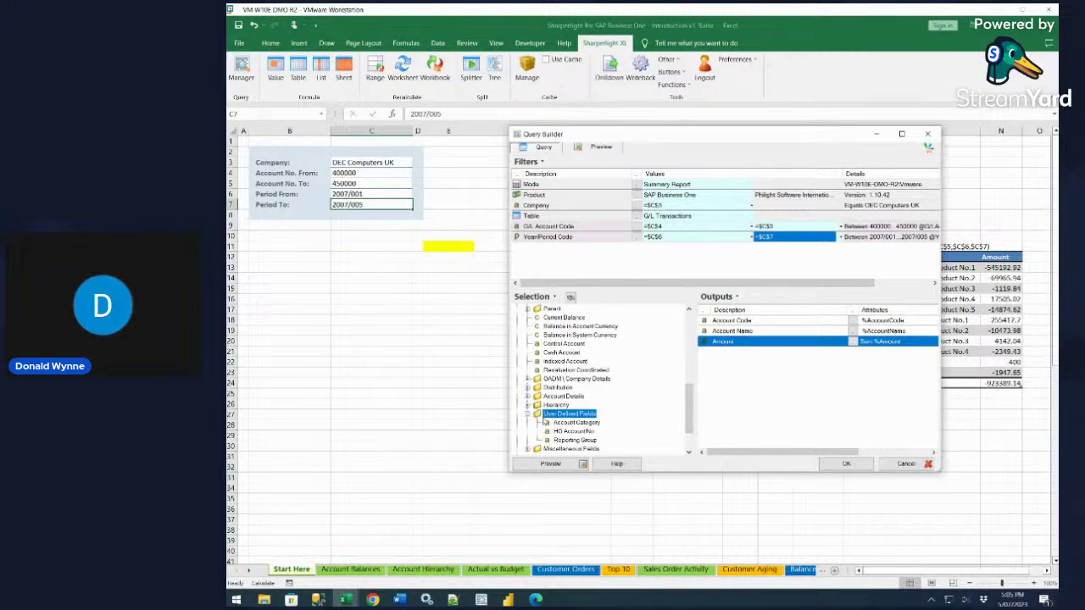
left_click_drag(573, 432, 712, 385)
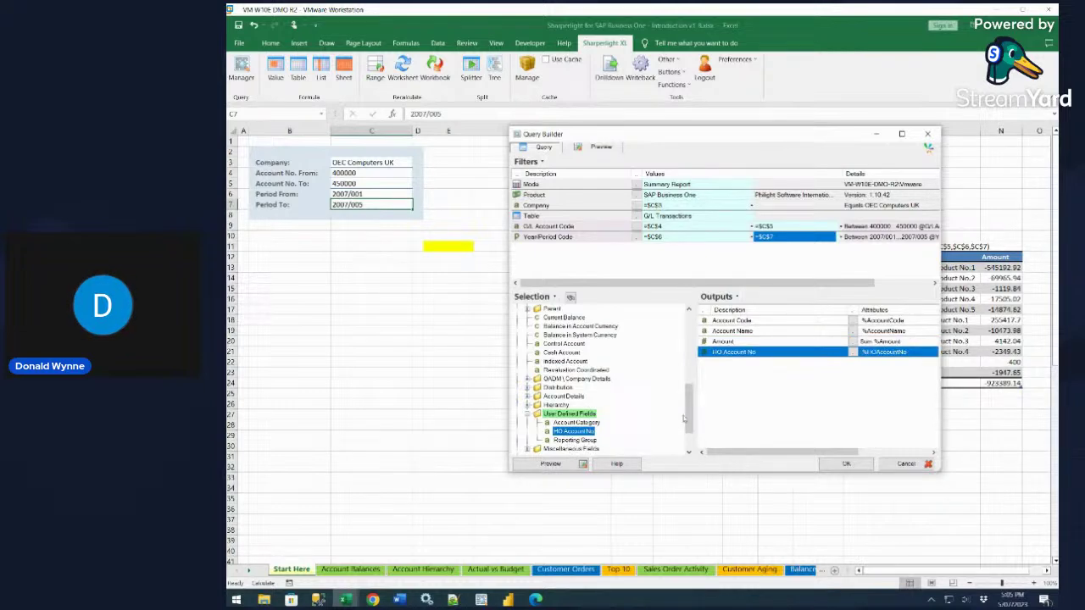
left_click(570, 464)
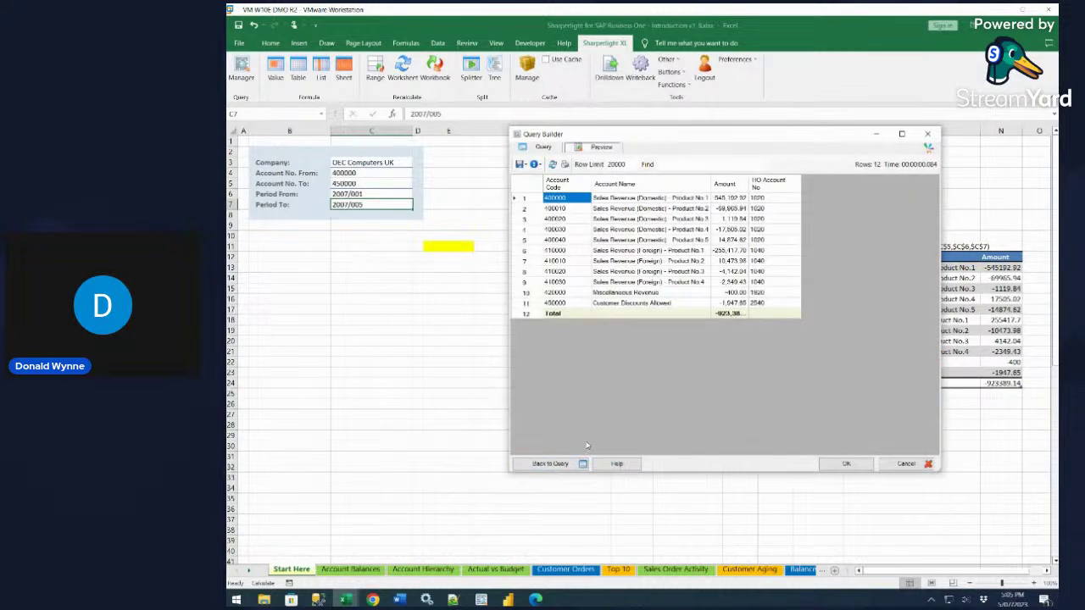
Add HO Account No as a query filter and look through its lookup values without choosing one
left_click(543, 150)
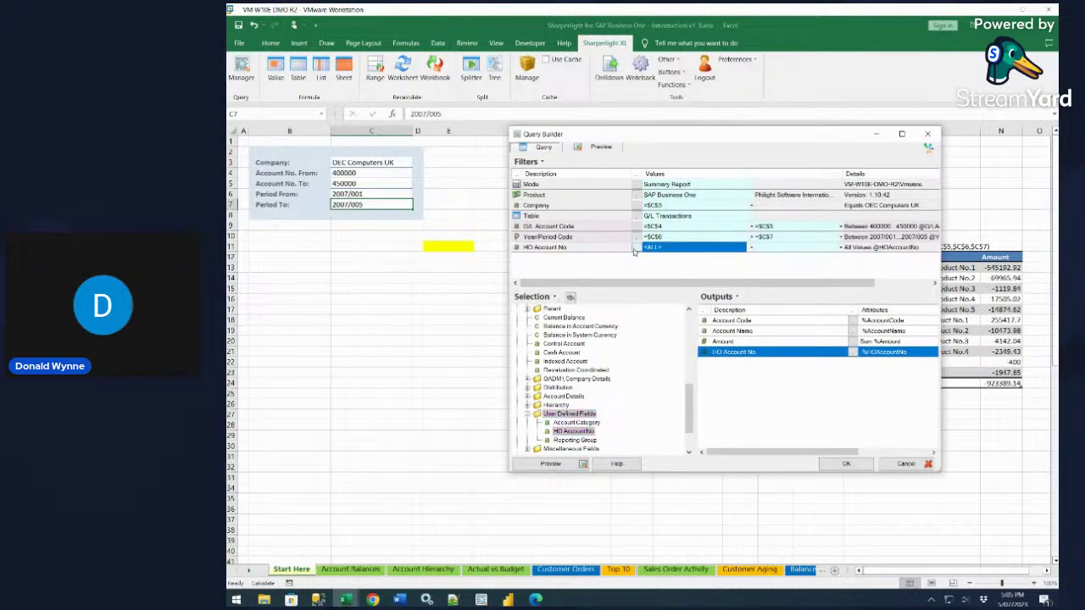
left_click(636, 248)
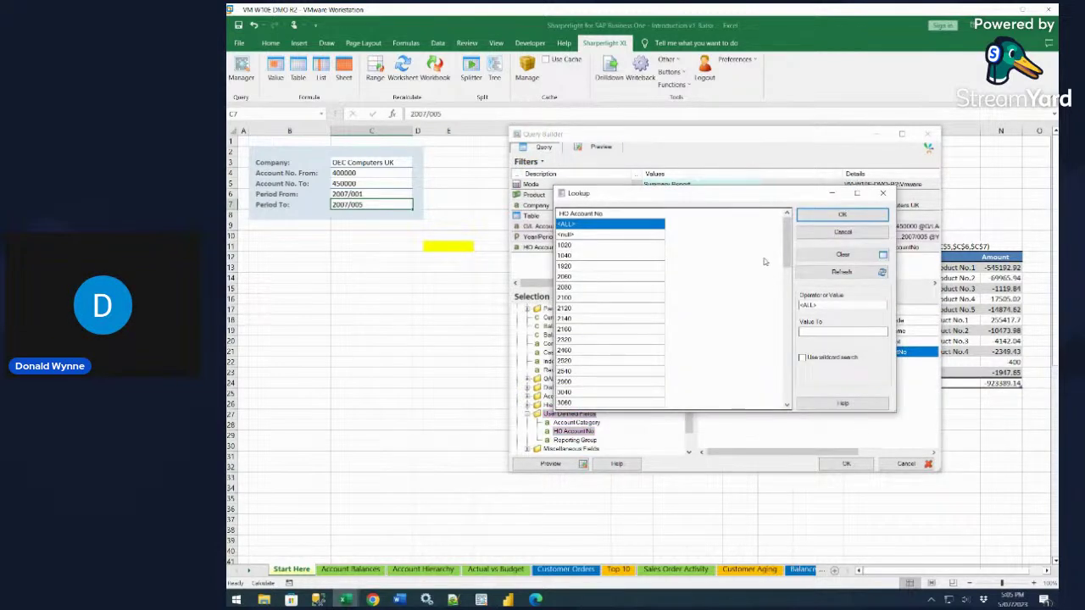
left_click(842, 232)
Remove the HO Account No filter and the HO Account No output from the query
left_click(616, 248)
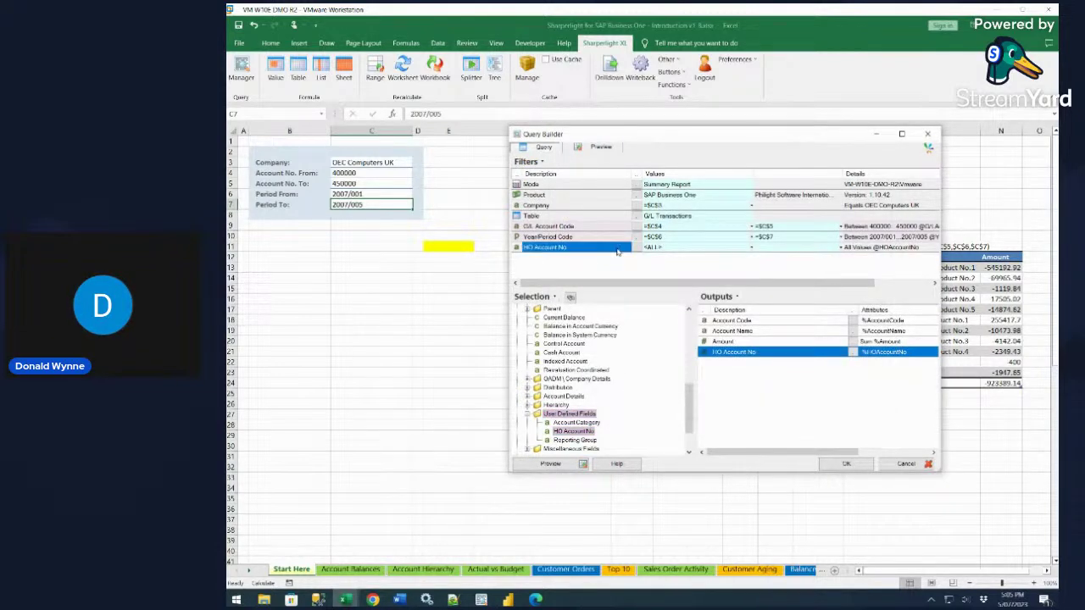
key("Delete")
key("Delete")
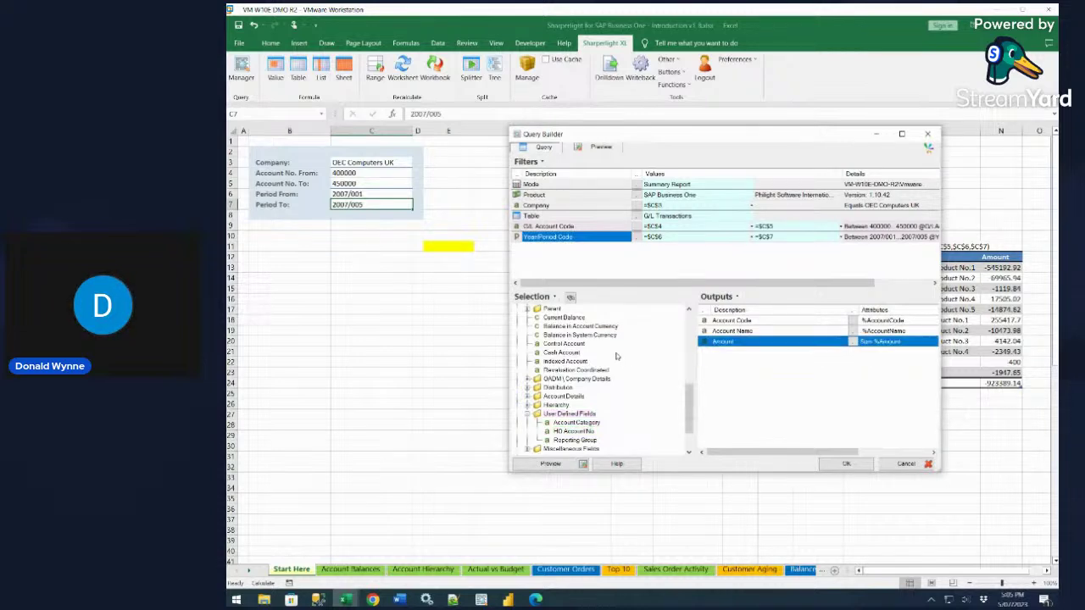
Insert the finished query table into the sheet under the name G/L Transactions and inspect the formula in E11
left_click(845, 464)
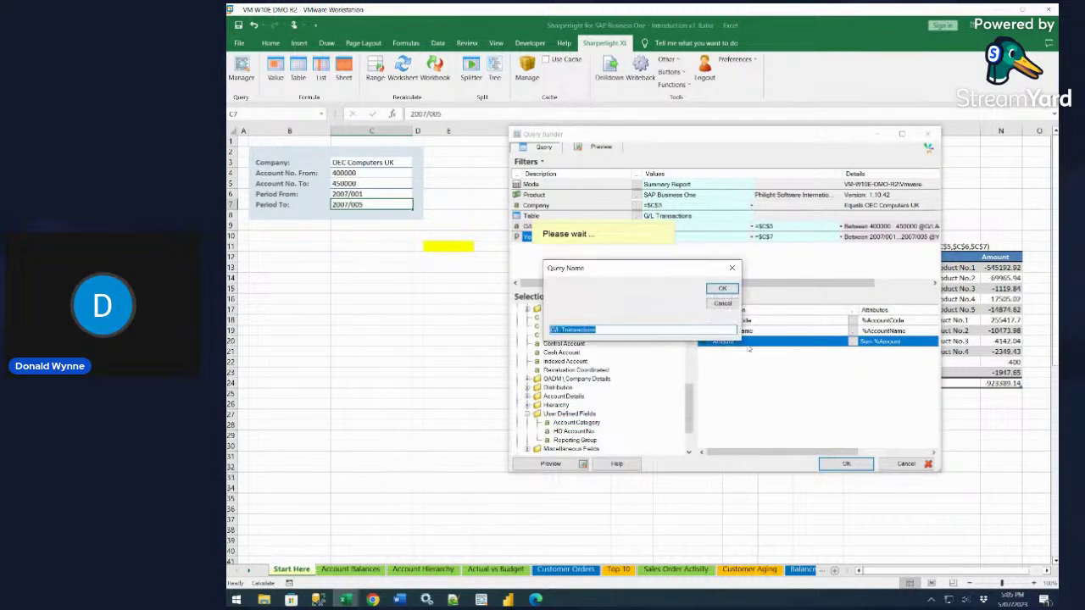
left_click(721, 289)
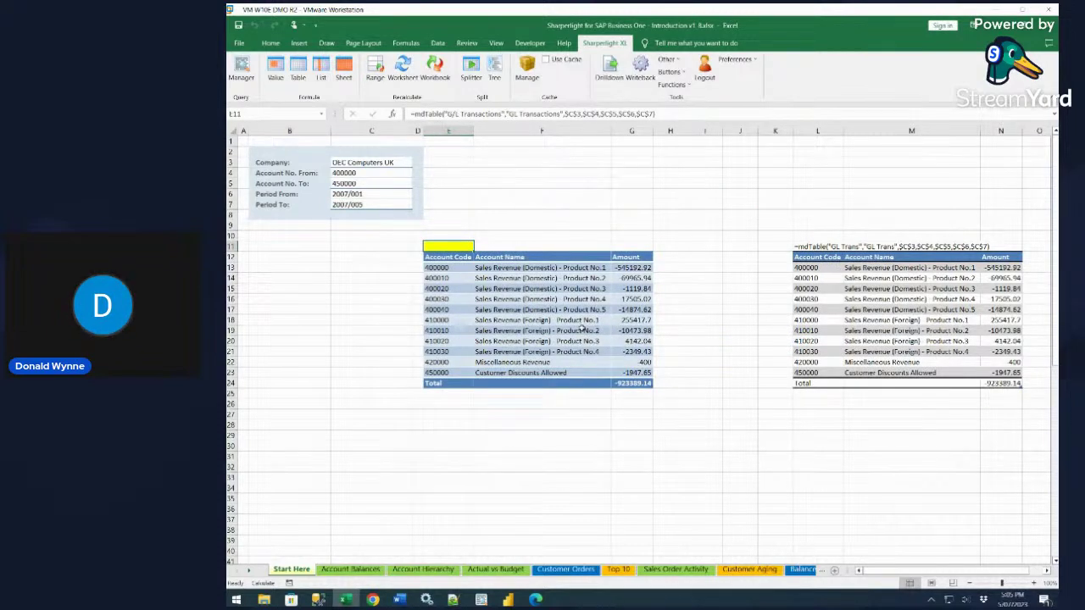
double_click(448, 246)
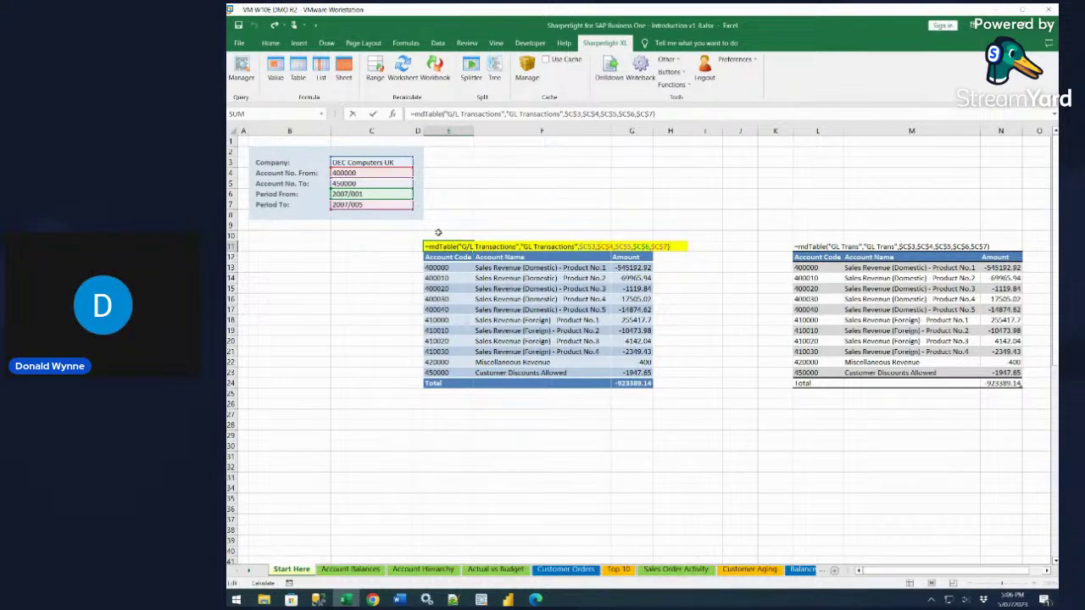
key("Escape")
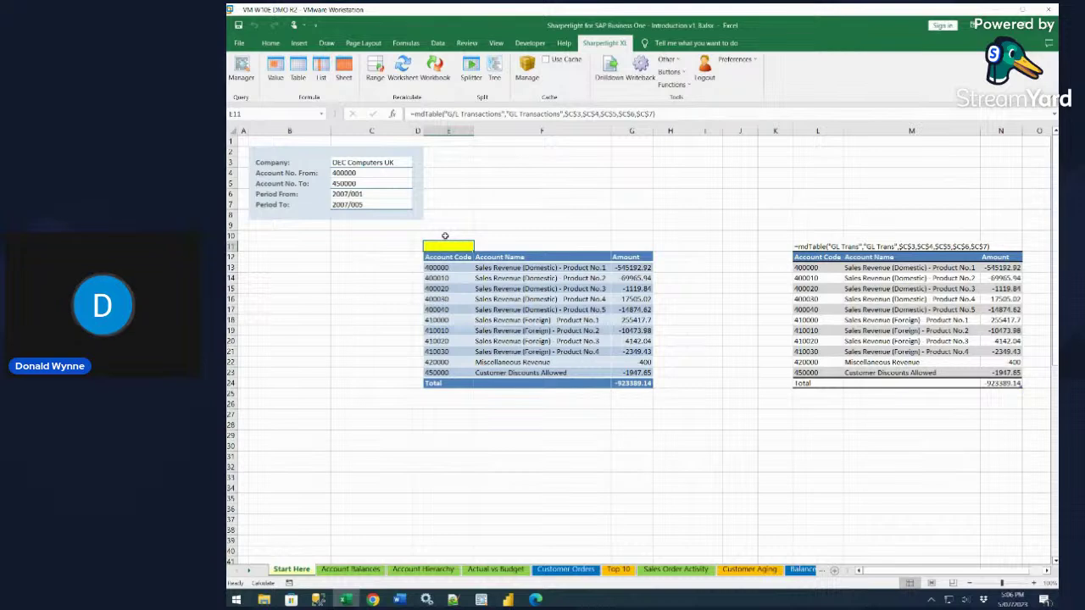
Set the Account No. To cell to 420000, Miscellaneous Revenue, using the account lookup
left_click(366, 183)
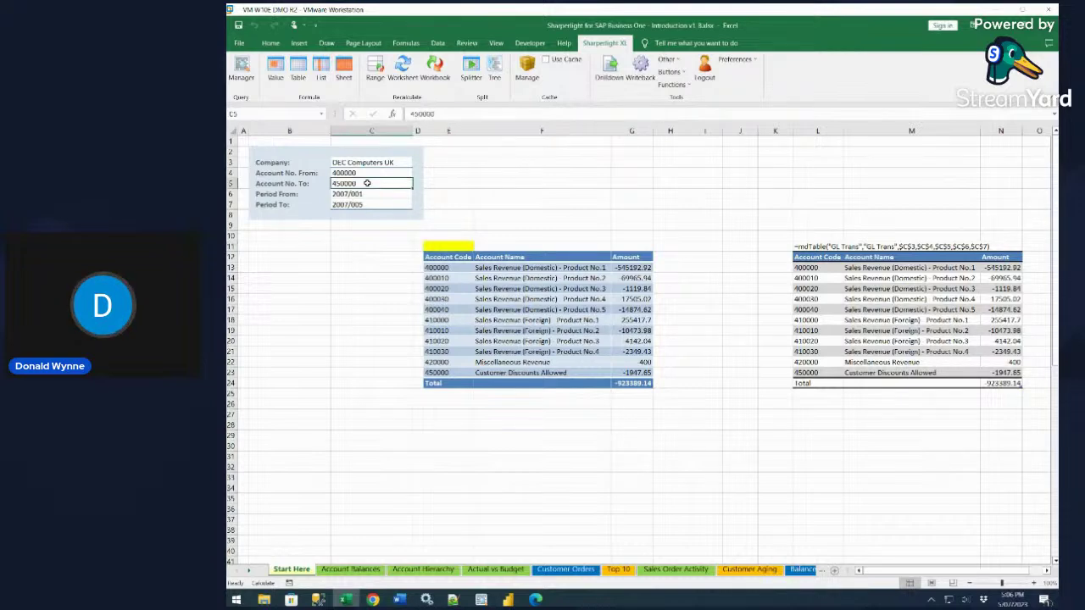
double_click(366, 183)
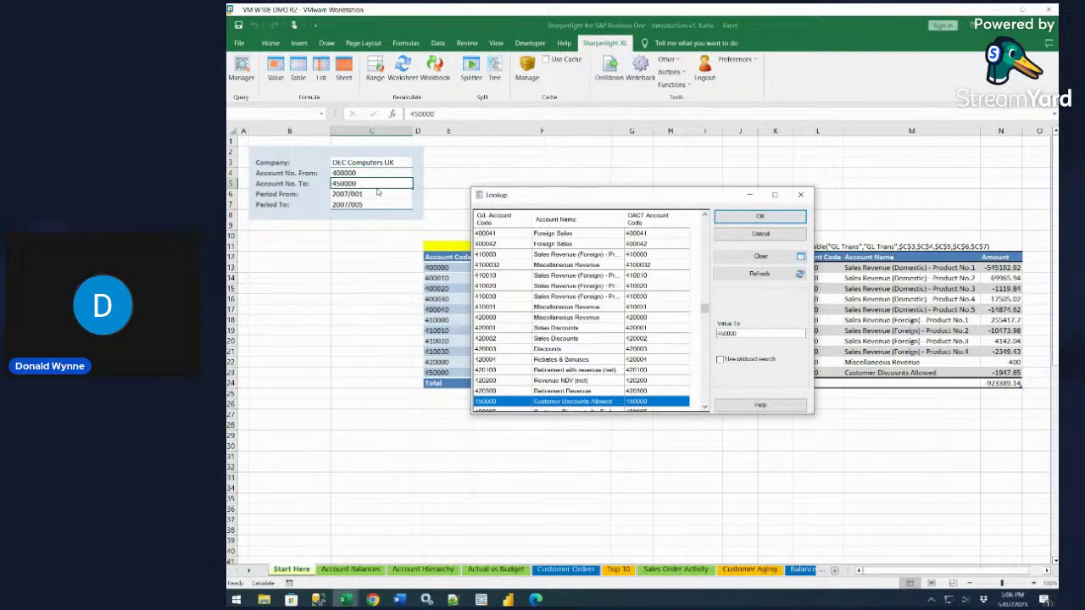
left_click(493, 322)
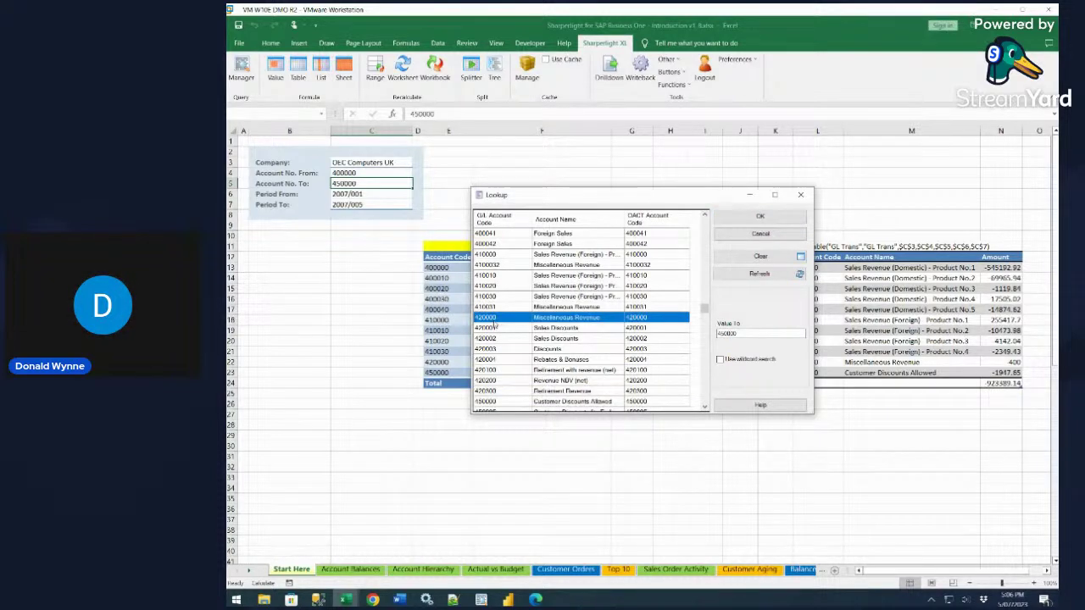
left_click(769, 218)
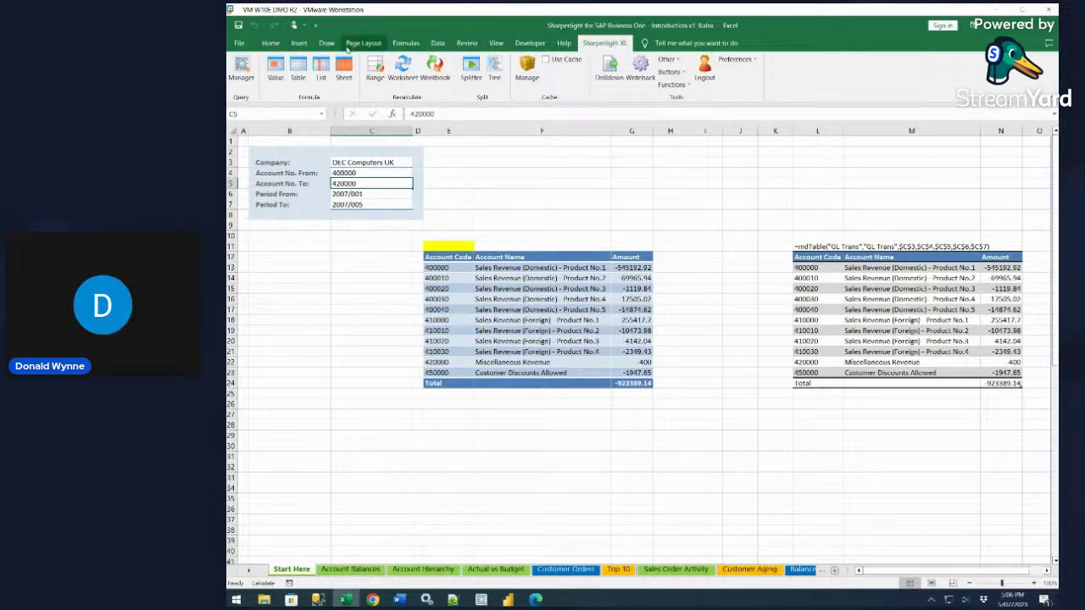
Switch the workbook's calculation mode from Manual to Automatic
left_click(406, 43)
left_click(832, 75)
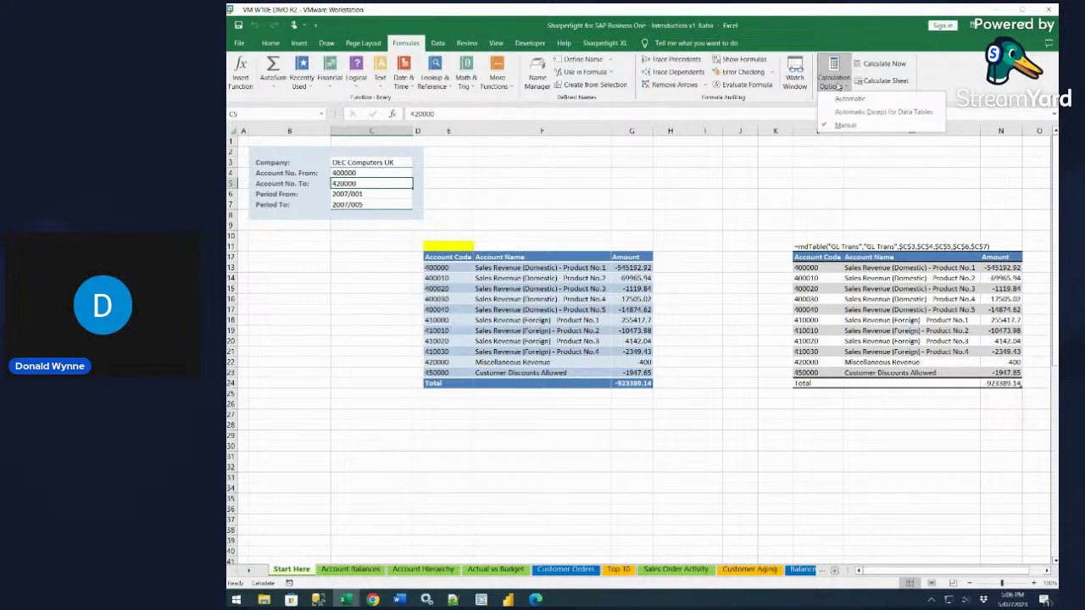
left_click(860, 99)
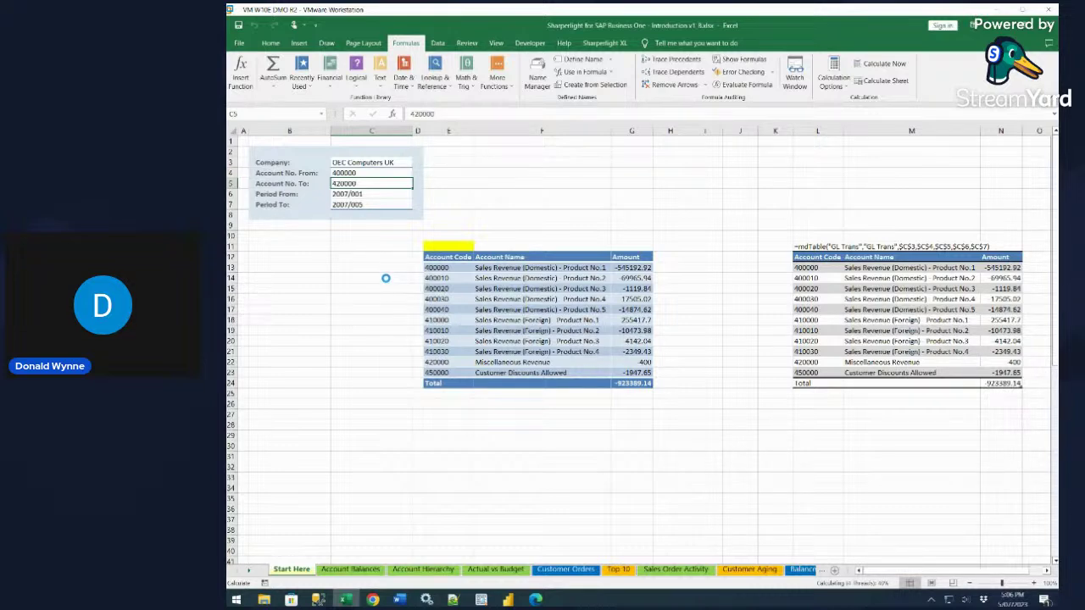
left_click(385, 279)
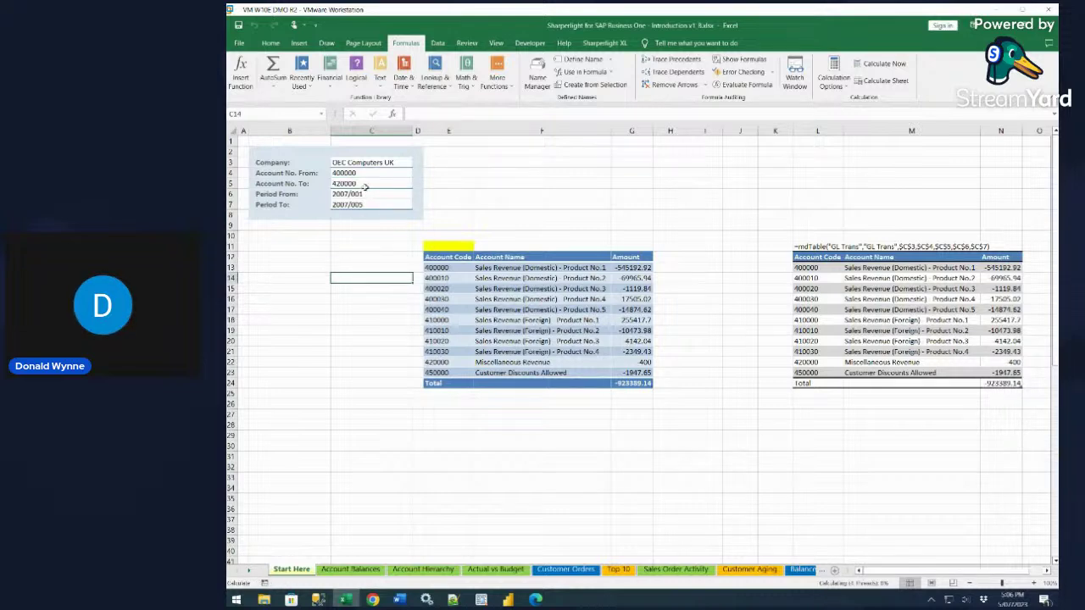
Re-enter the G/L Transactions table formula in E11 unchanged to refresh its results
left_click(447, 246)
key("F2")
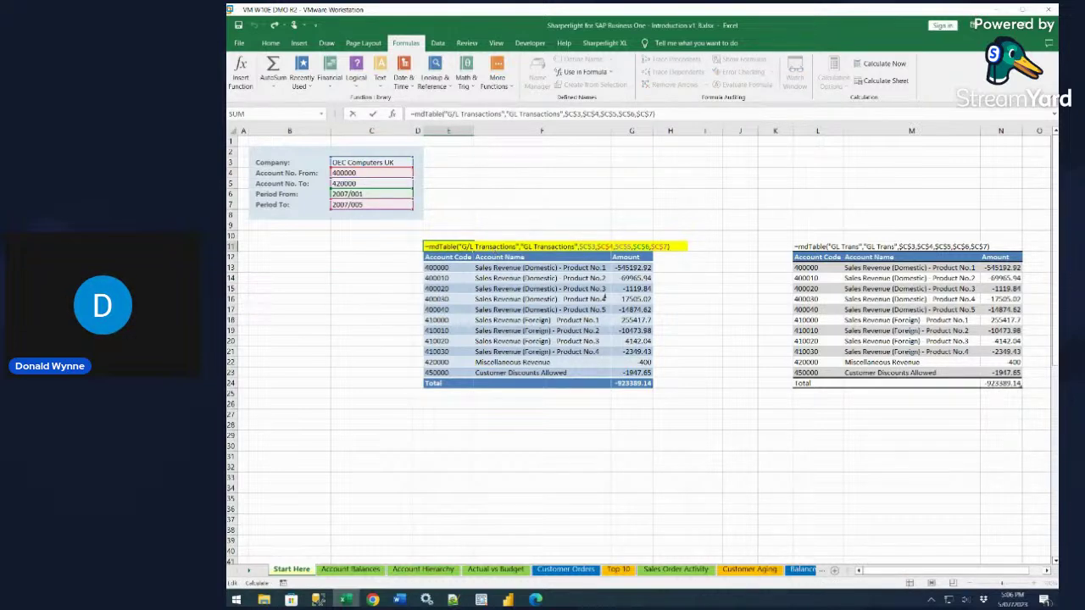
left_click(705, 361)
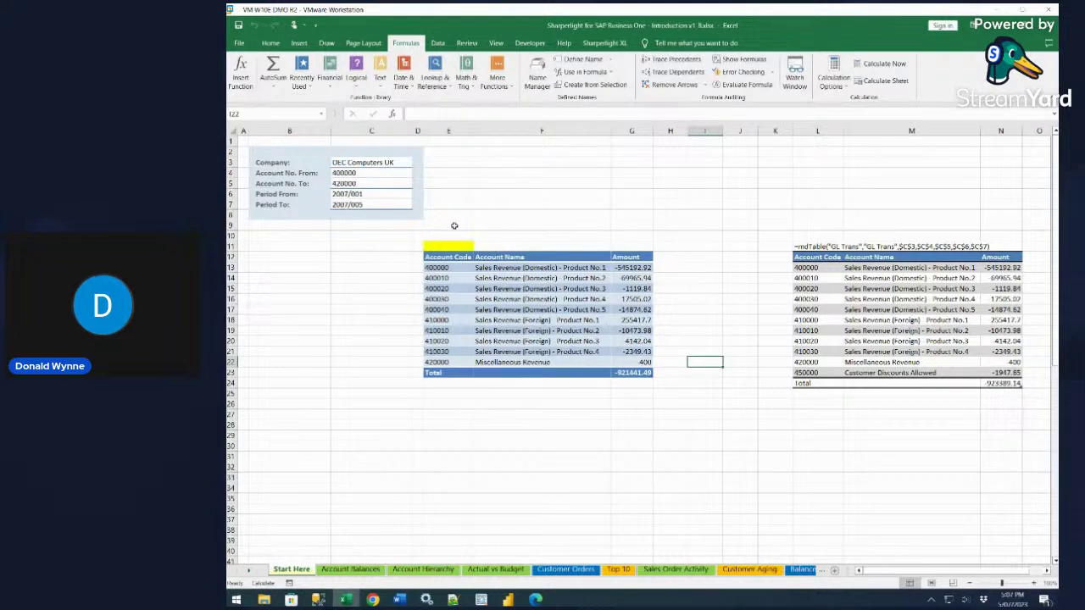
Set the Period To cell to 2007/003
left_click(356, 204)
key("F2")
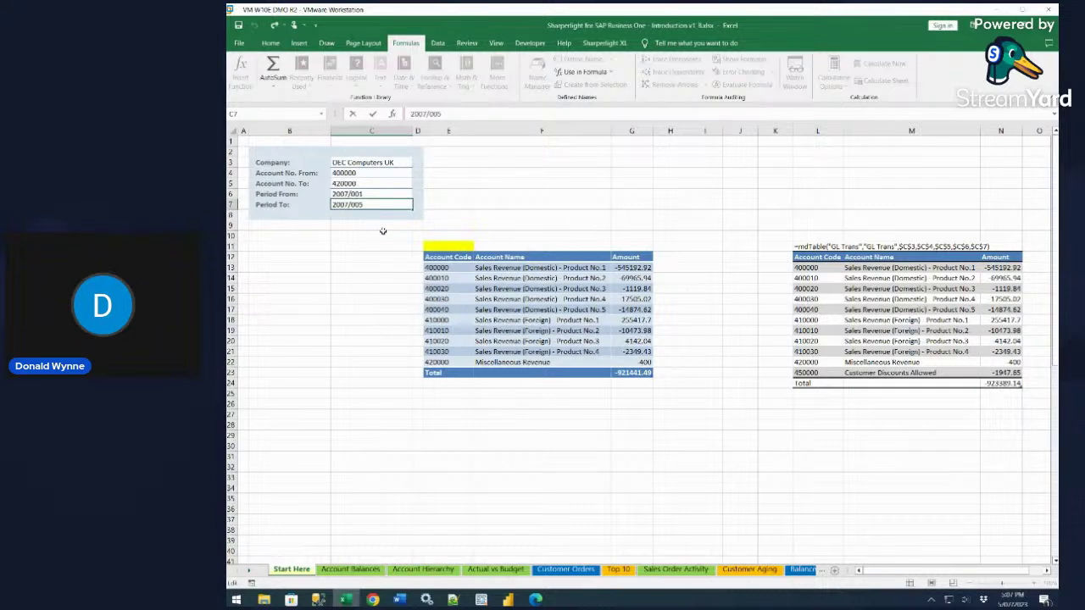
key("BackSpace")
key("Return")
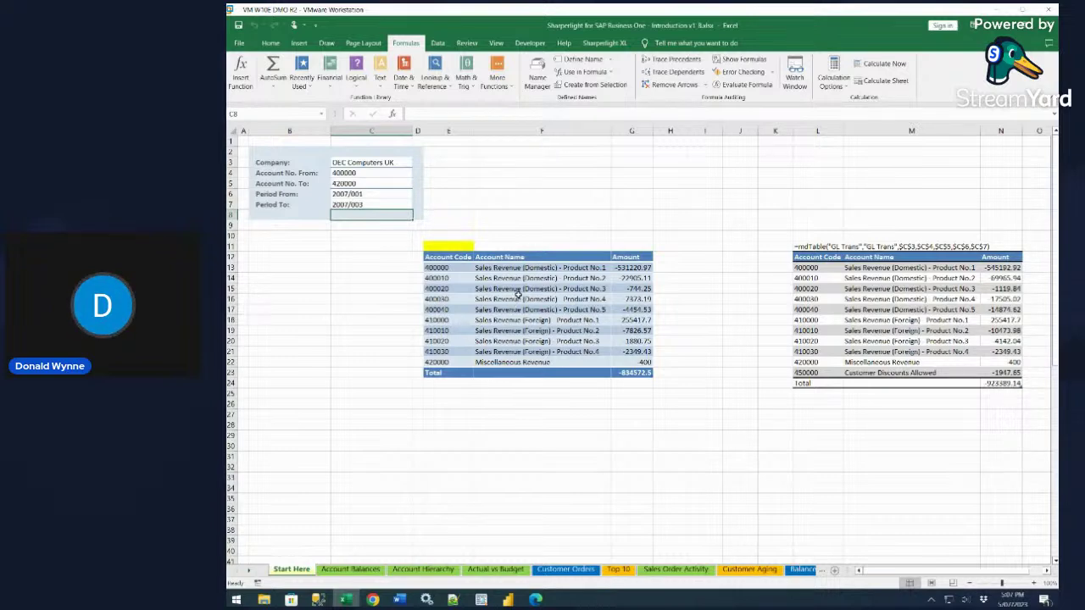
Run a summary drilldown by Year/Period Code on account 400000's amount in the first table and place the results beside it
right_click(628, 267)
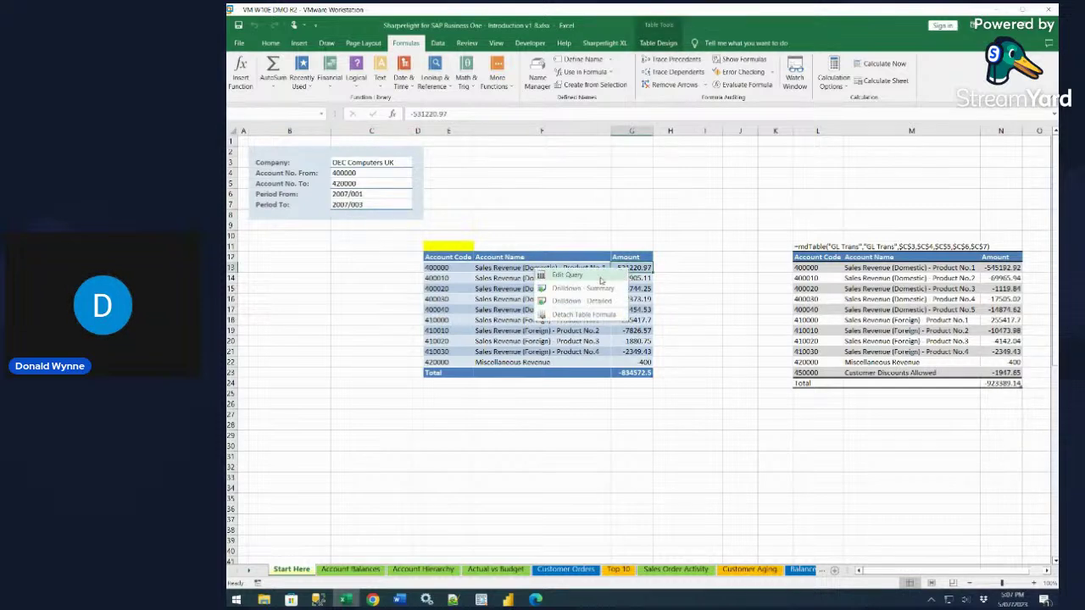
left_click(598, 289)
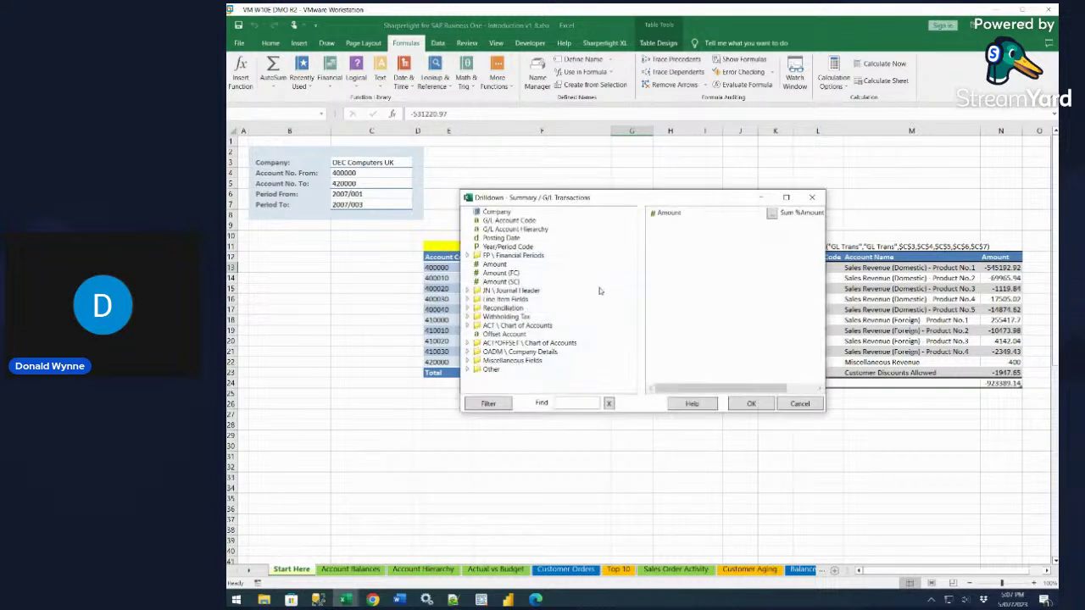
double_click(508, 246)
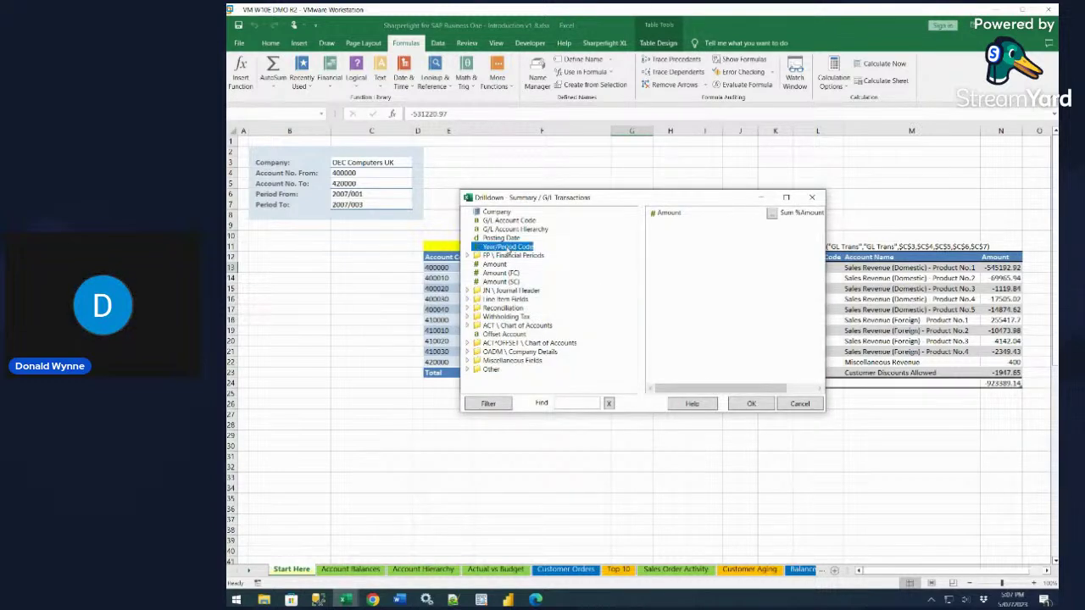
left_click(743, 404)
left_click_drag(568, 154, 777, 209)
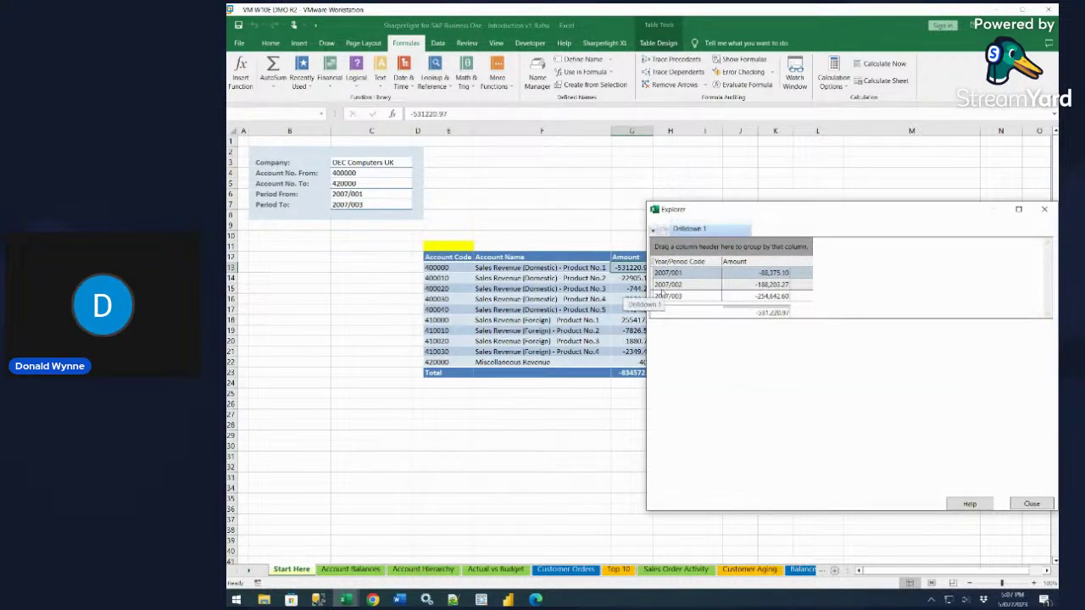
Drill down from the 2007/002 amount to a summary by the journal header's Project Code
left_click(759, 286)
right_click(759, 288)
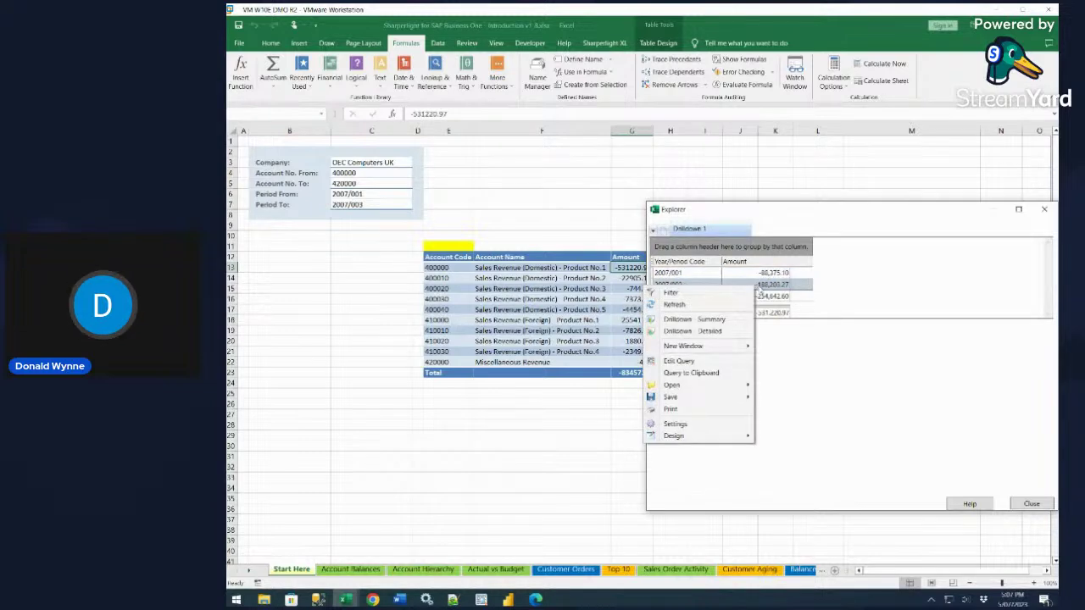
left_click(698, 320)
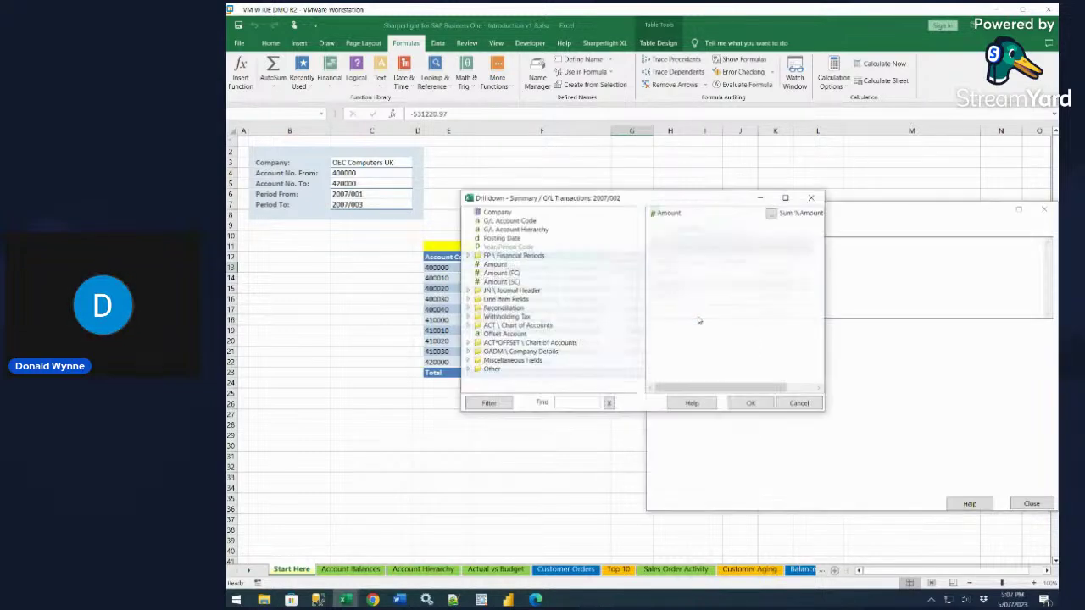
left_click(471, 292)
scroll(560, 285, "down", 3)
scroll(560, 290, "down", 4)
double_click(502, 316)
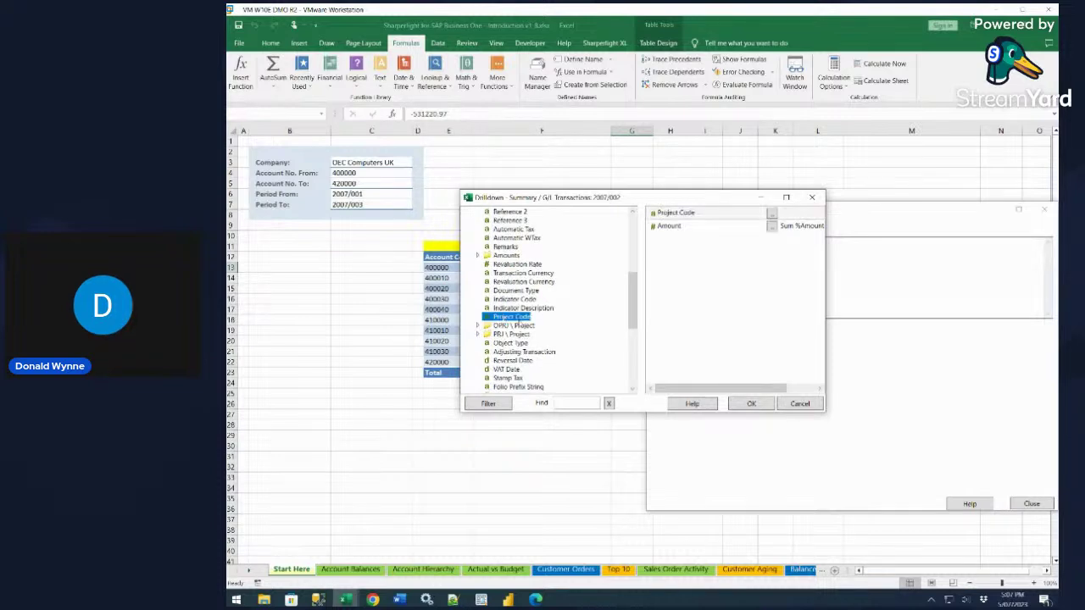
left_click(747, 405)
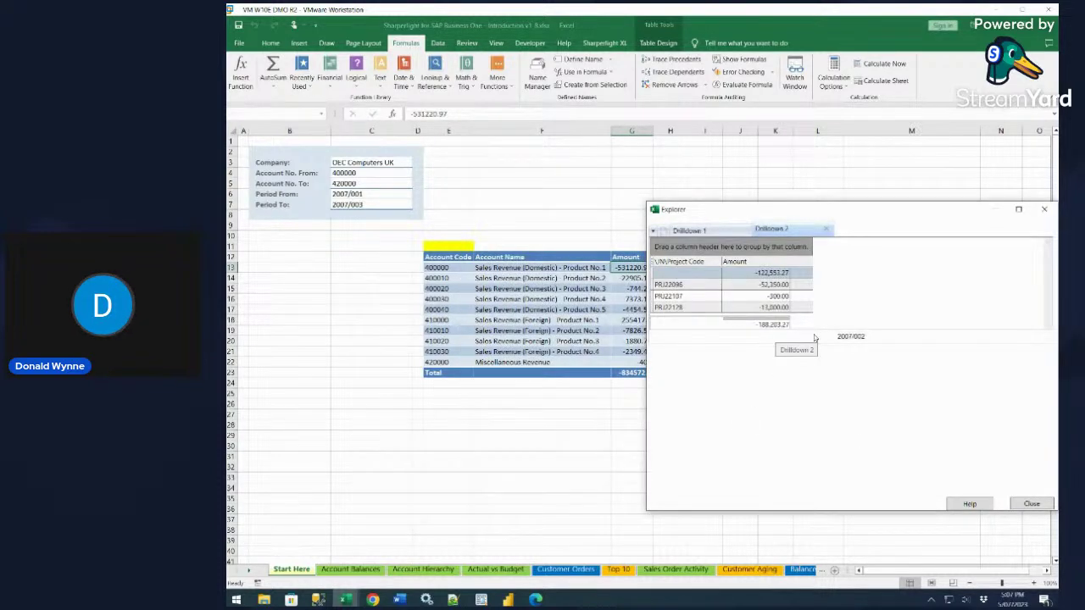
Open a further summary drilldown on the amount of project PRJ22096
right_click(755, 285)
right_click(763, 286)
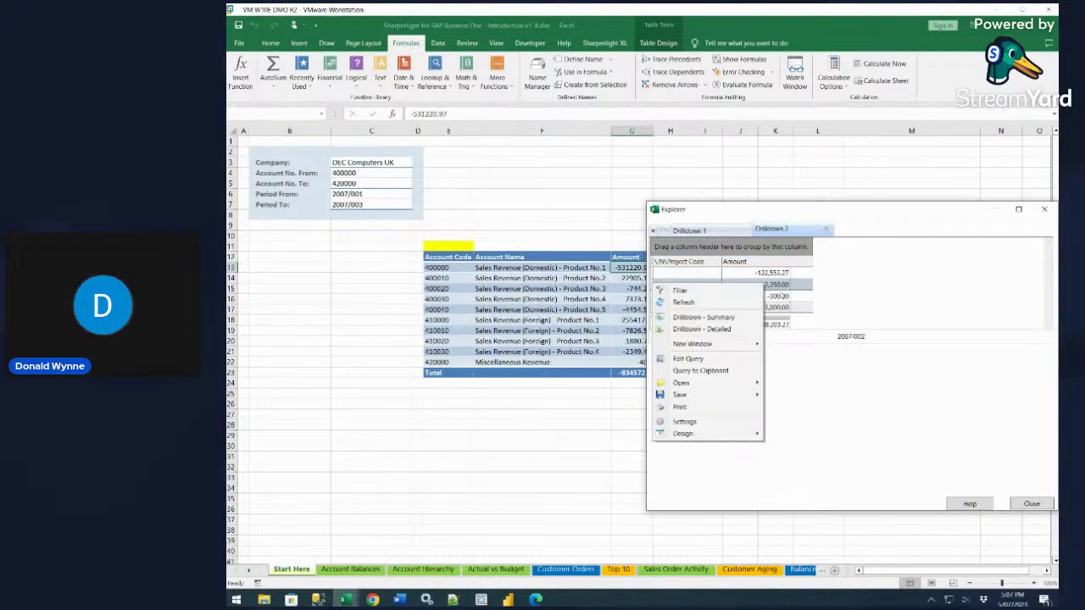
left_click(736, 317)
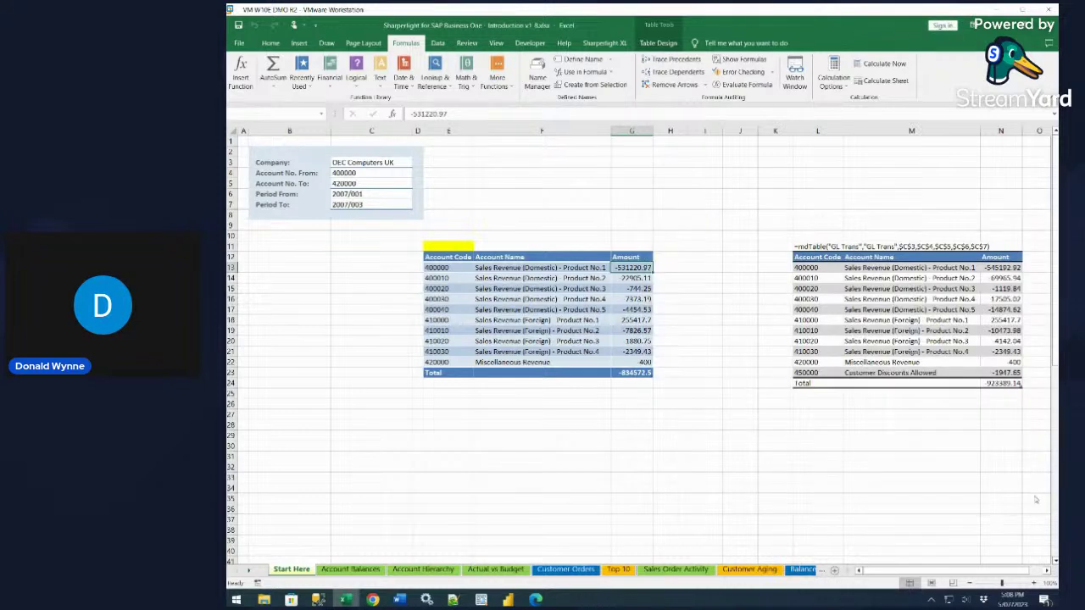
Re-enter the GL Trans table formula in L11 unchanged to refresh the second table
left_click(452, 248)
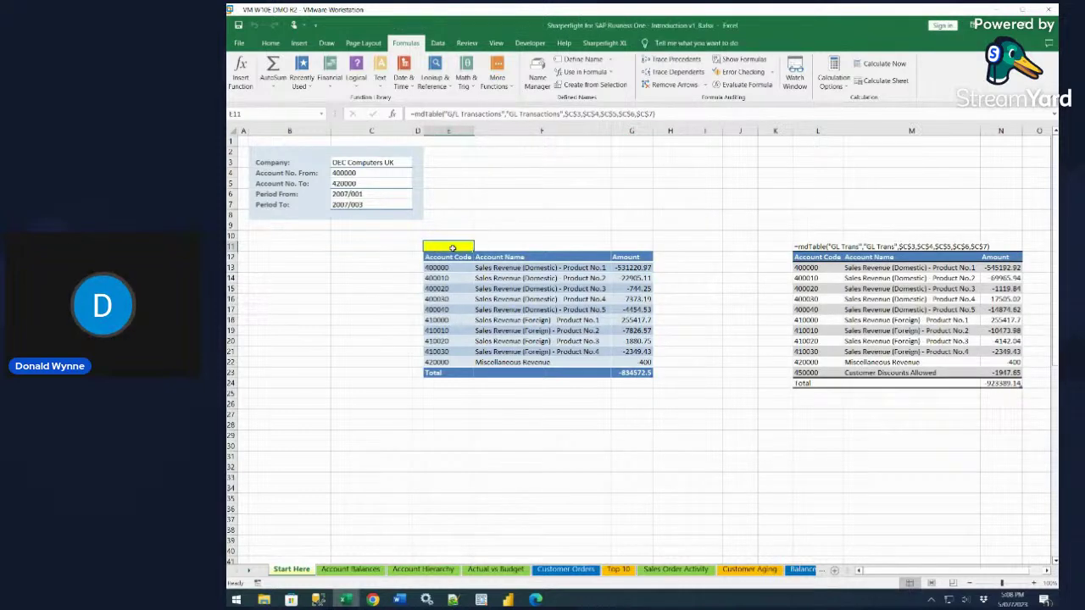
left_click(818, 247)
key("Return")
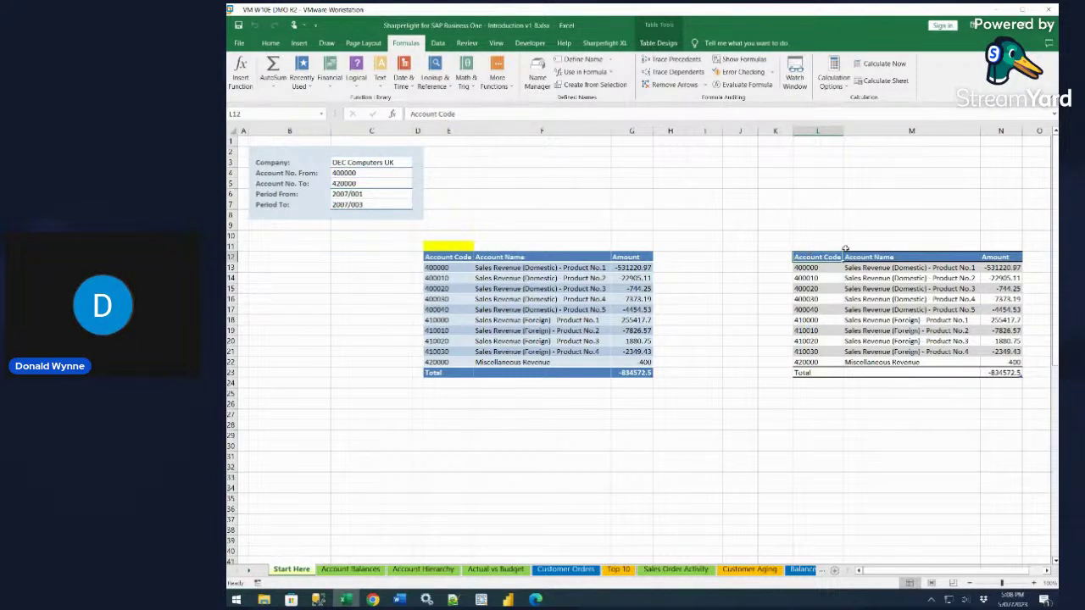
Inspect the drill-through definitions in the L11 table's query and close it without changes
double_click(818, 247)
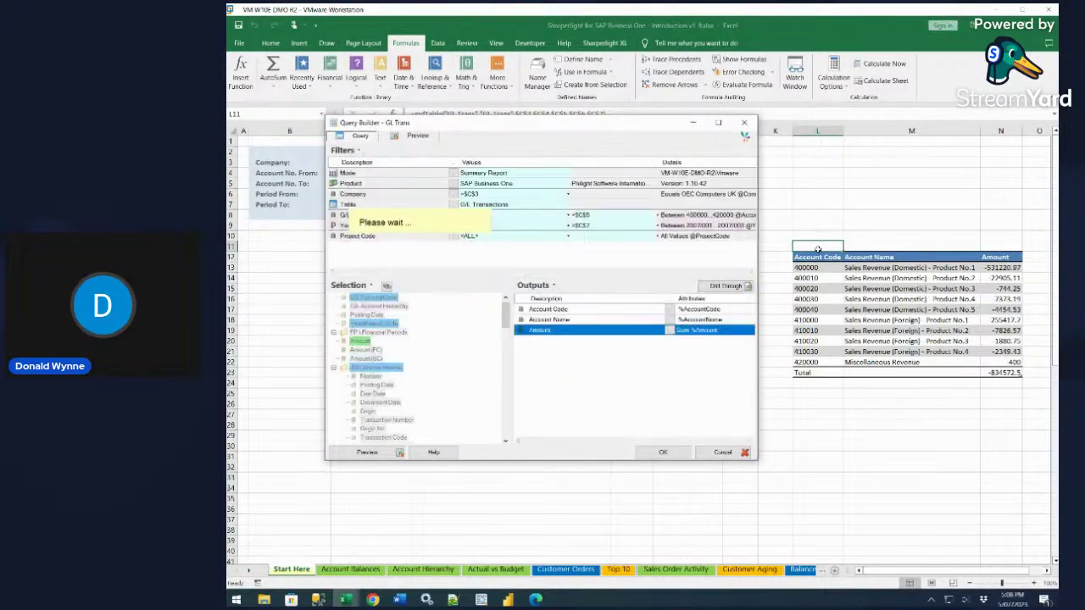
left_click(727, 287)
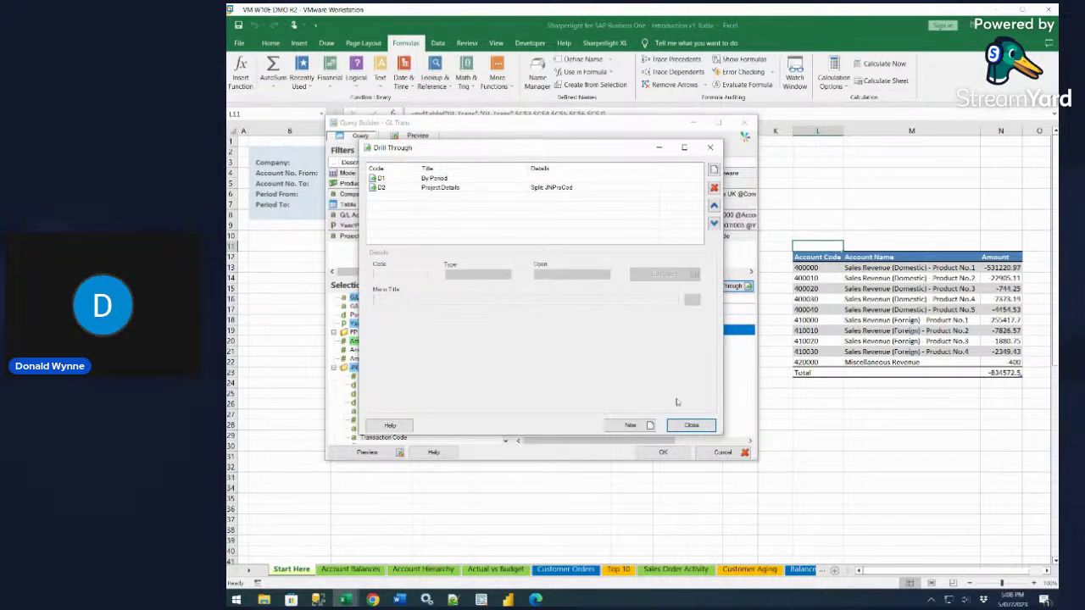
left_click(686, 425)
left_click(720, 453)
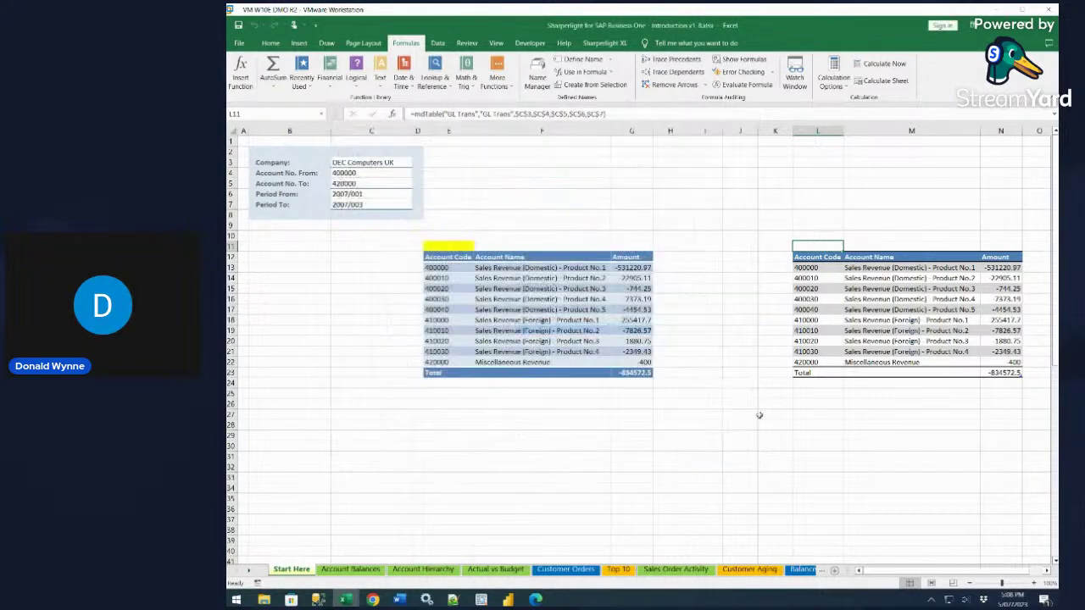
Run the By Period drill-through on account 400000's amount in the second table and close the results
left_click(994, 268)
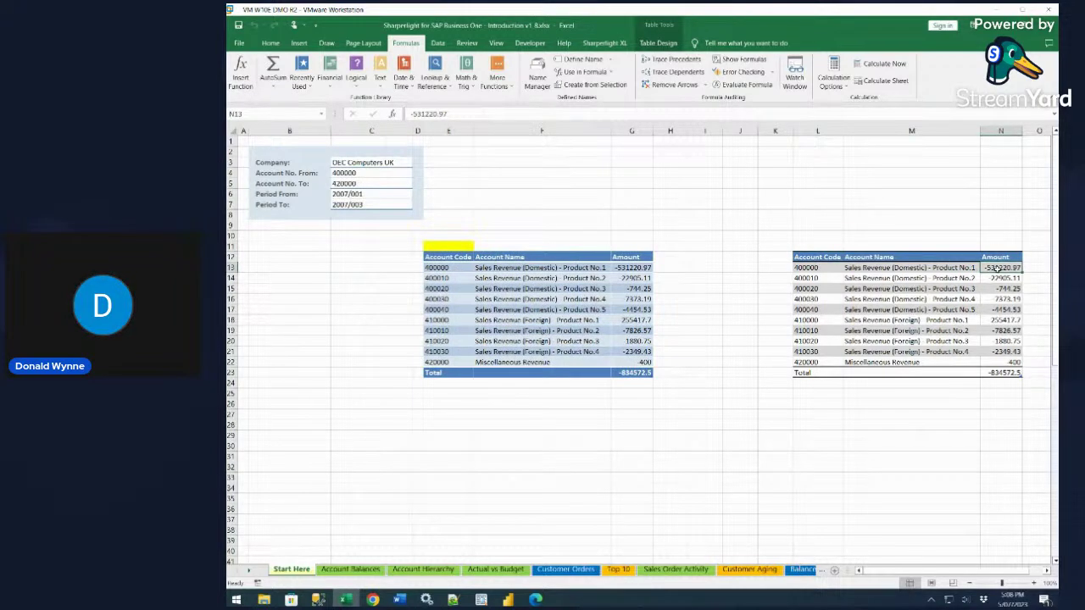
right_click(995, 269)
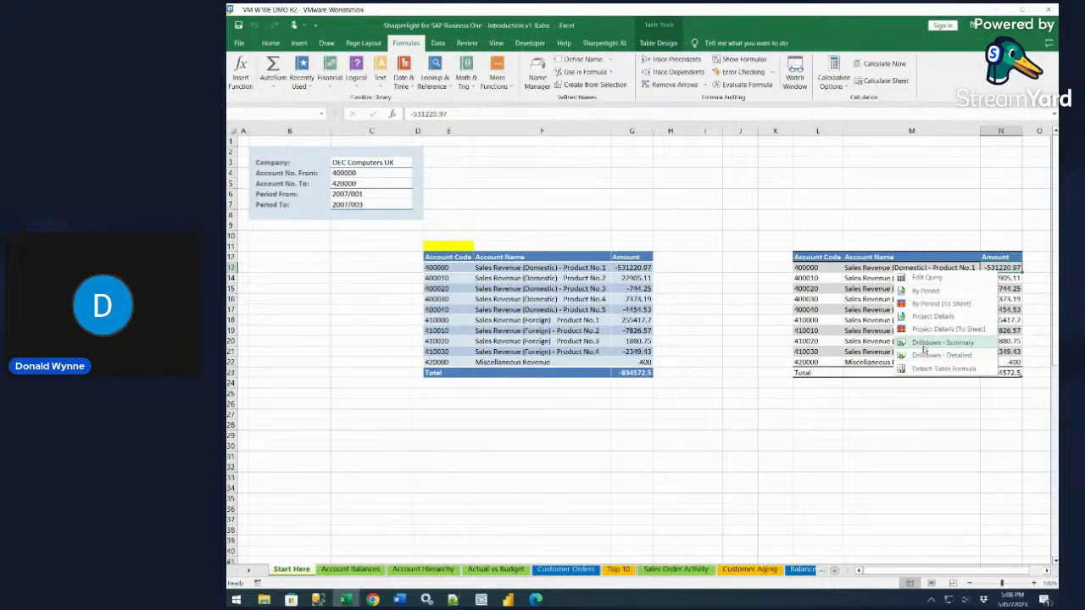
left_click(928, 292)
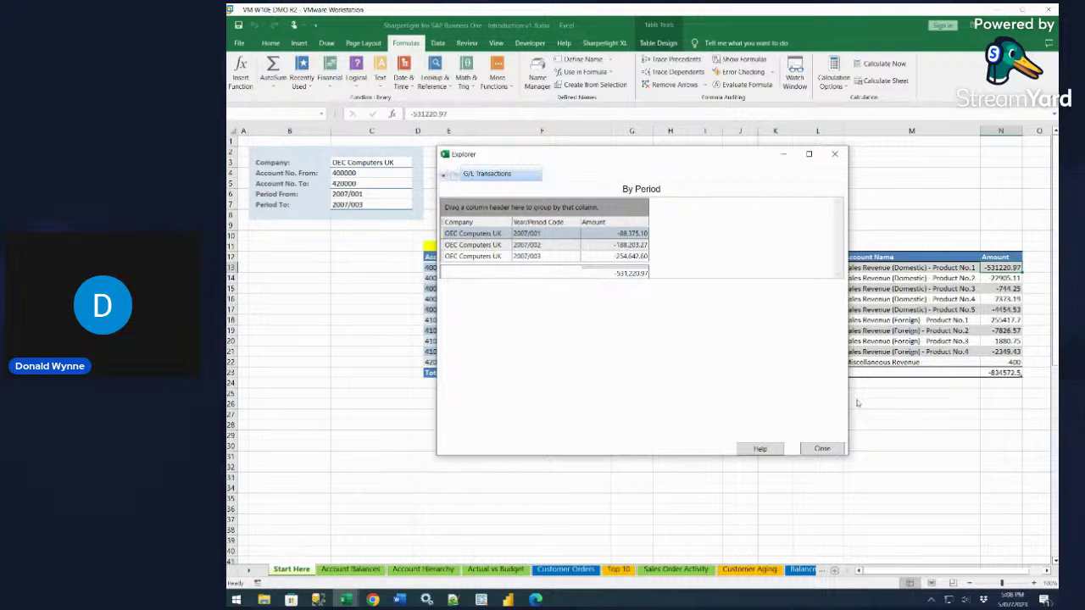
left_click(823, 449)
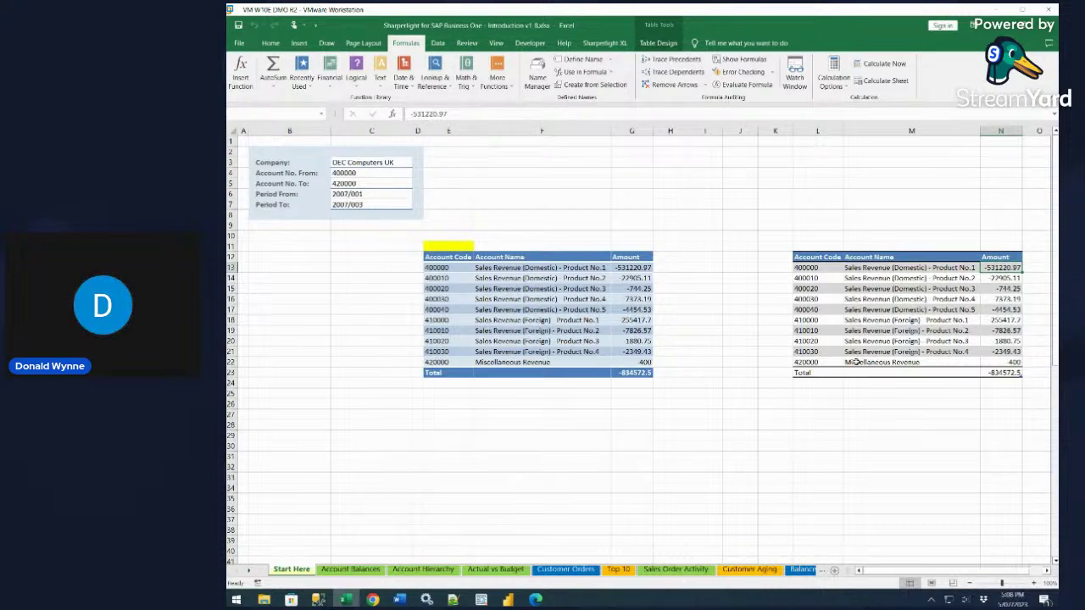
Publish the query of the L11 table as a new Publisher entry and apply it with its default settings
double_click(824, 245)
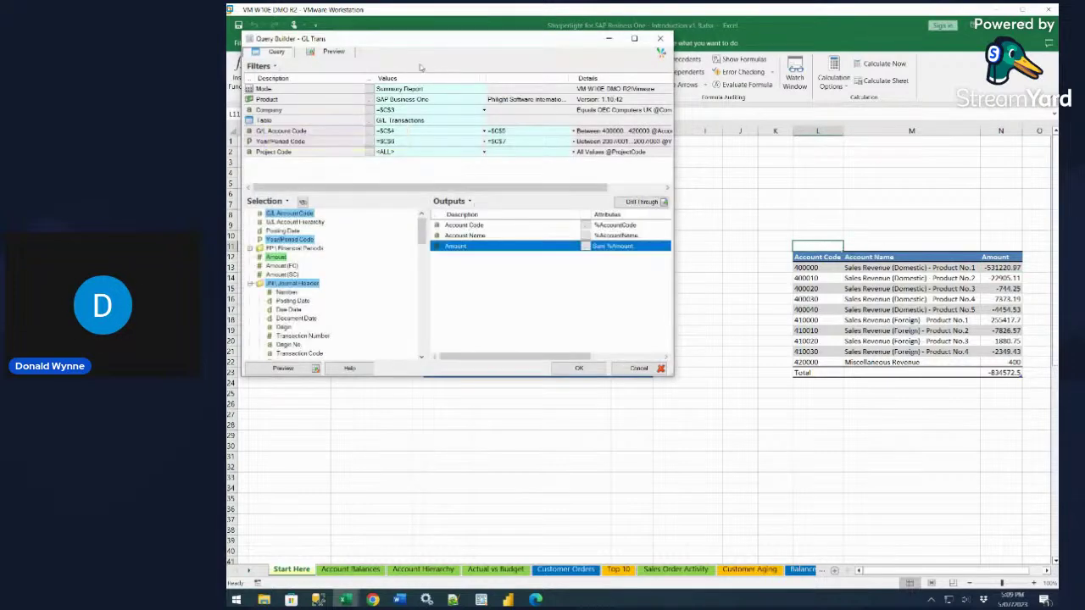
left_click_drag(402, 45, 632, 152)
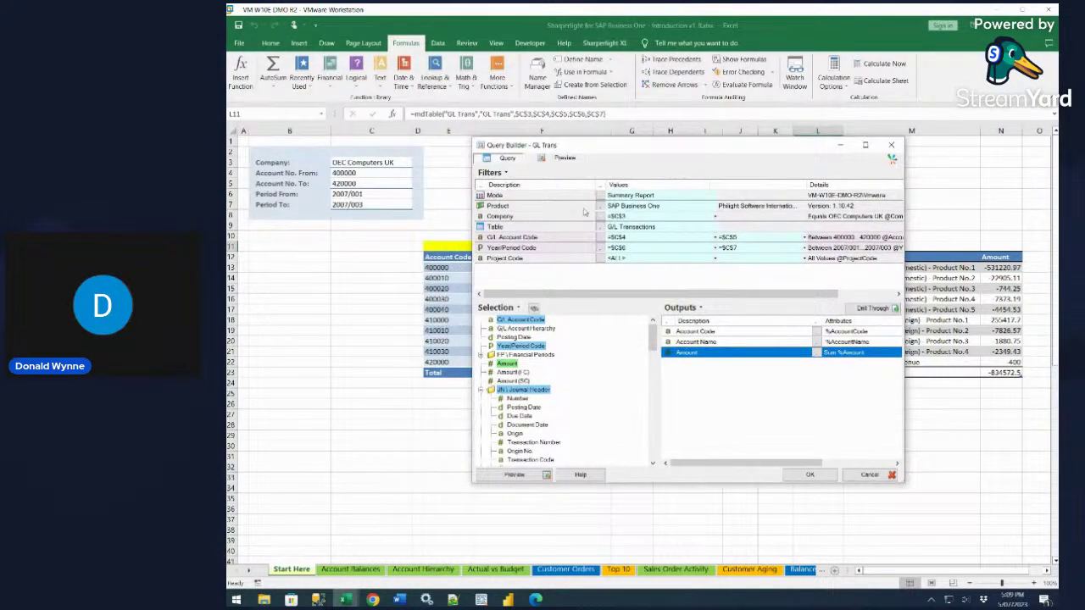
left_click(500, 172)
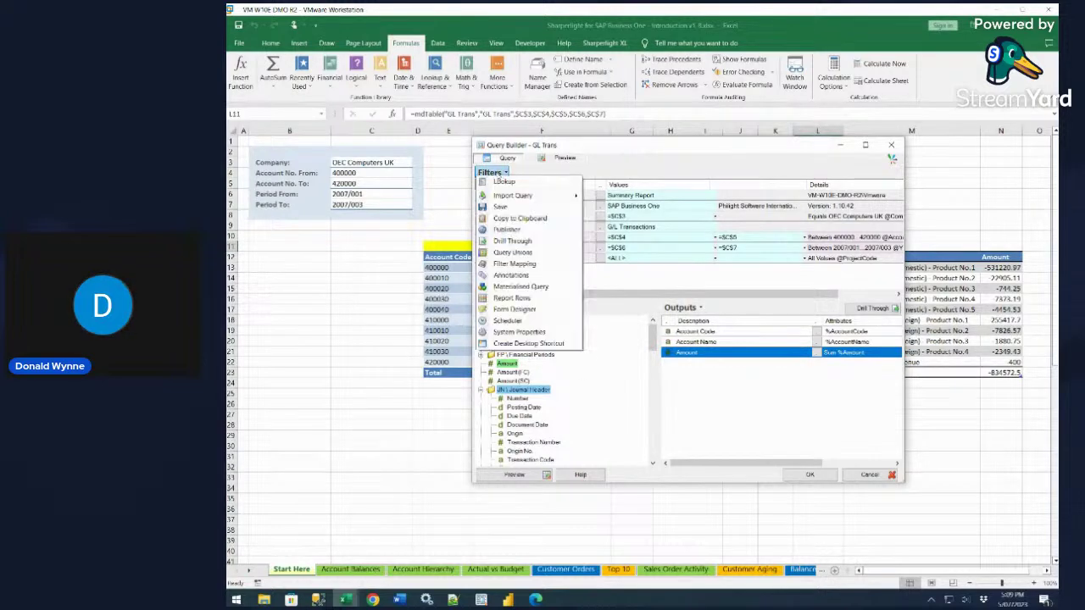
left_click(521, 230)
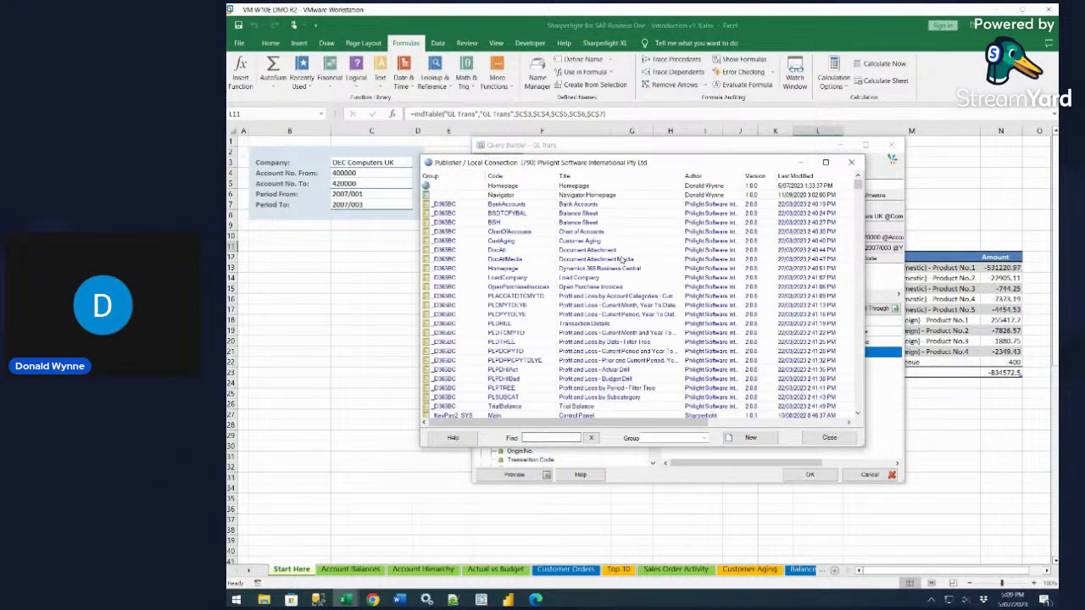
left_click(749, 438)
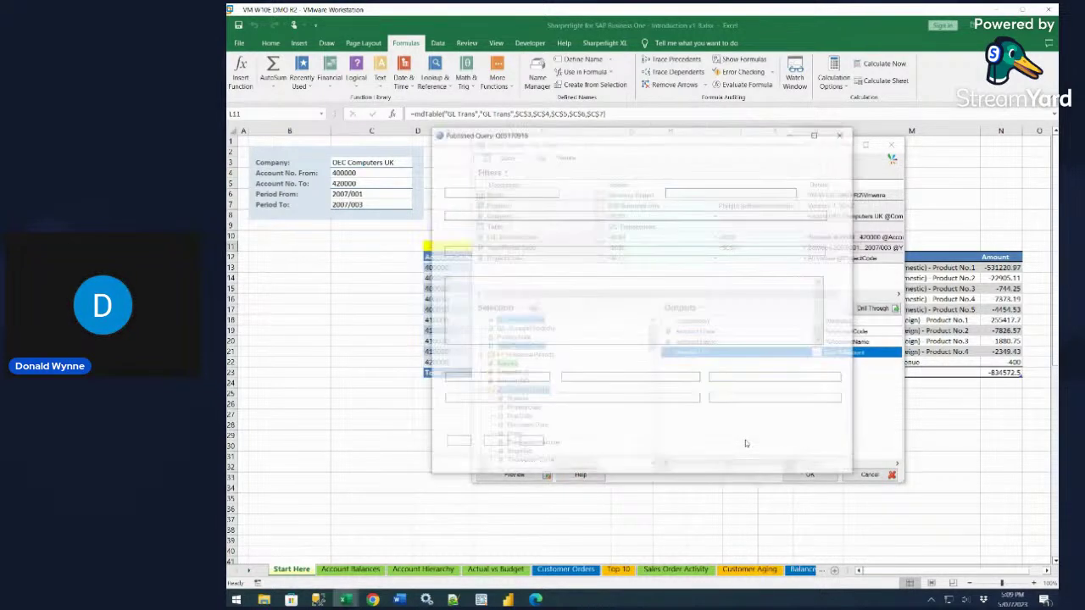
left_click(699, 467)
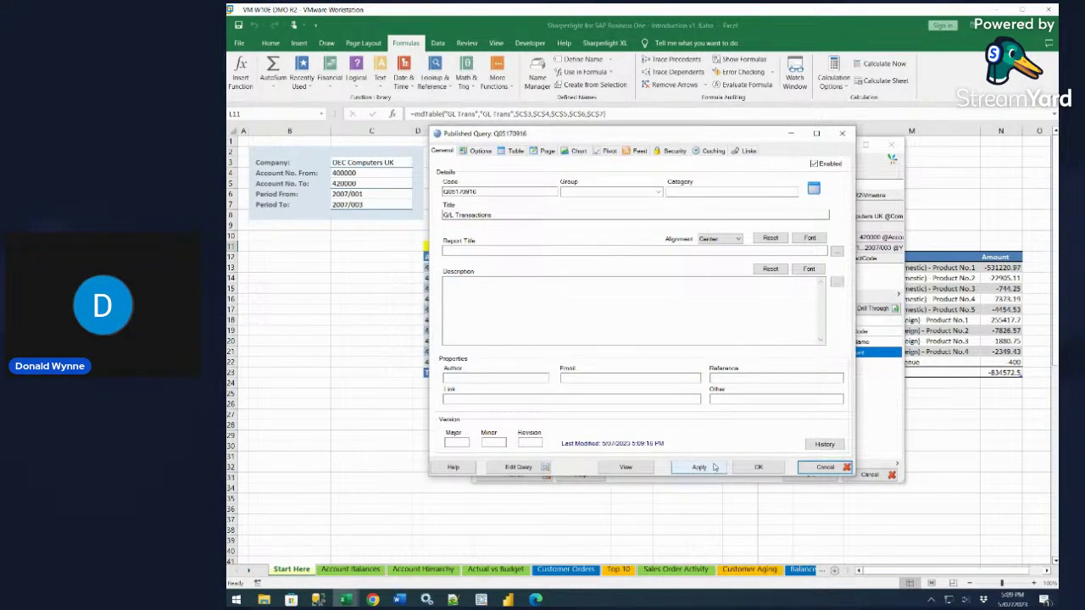
View the published query as a web report, submit its filters and run the By Period drill-through on account 400000's amount
left_click(626, 467)
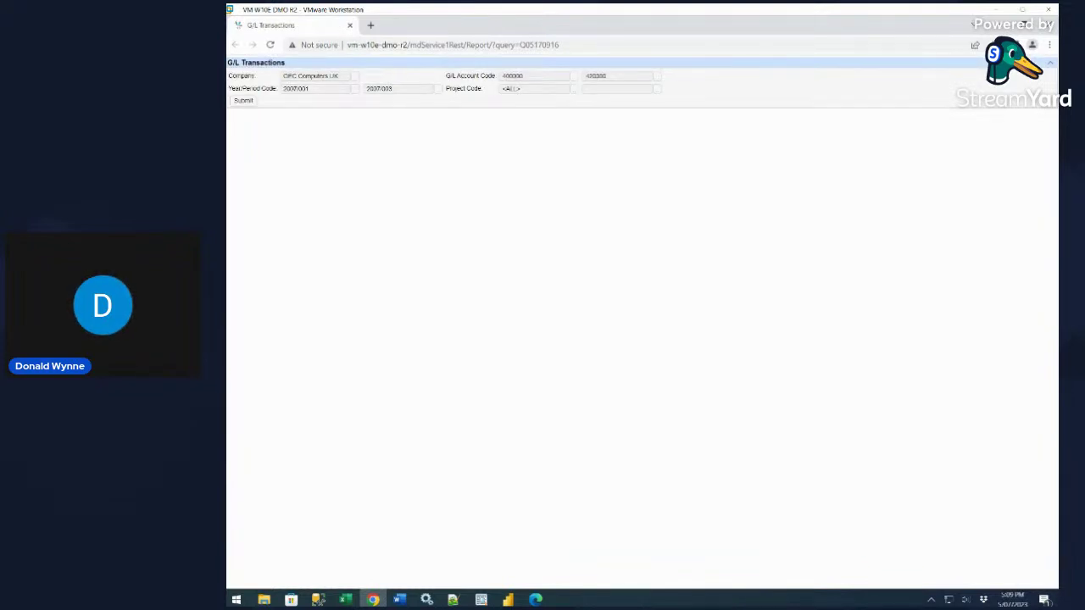
left_click(242, 101)
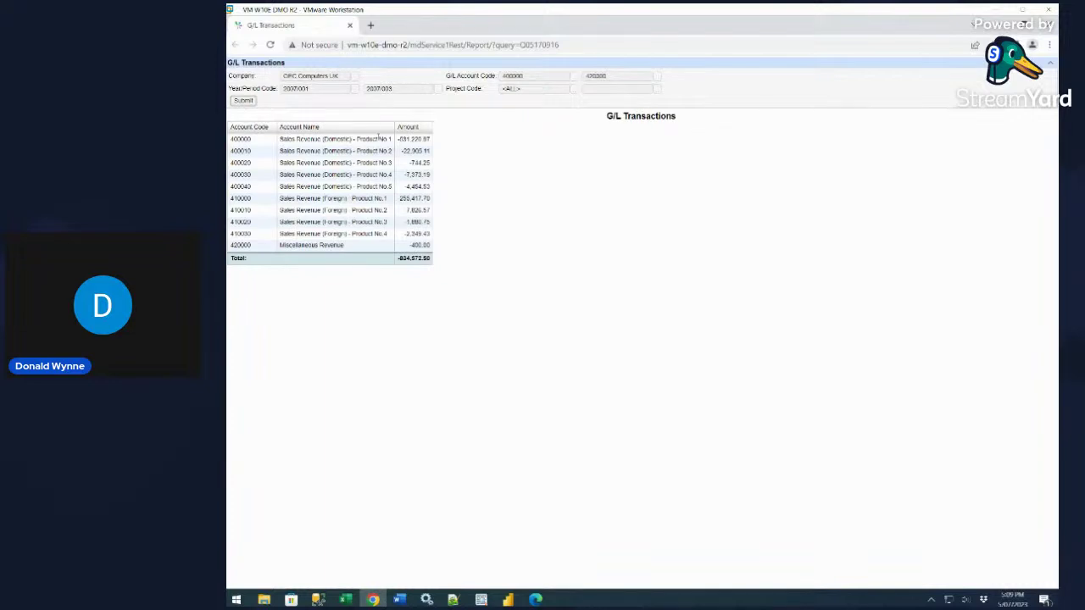
left_click(409, 139)
right_click(408, 141)
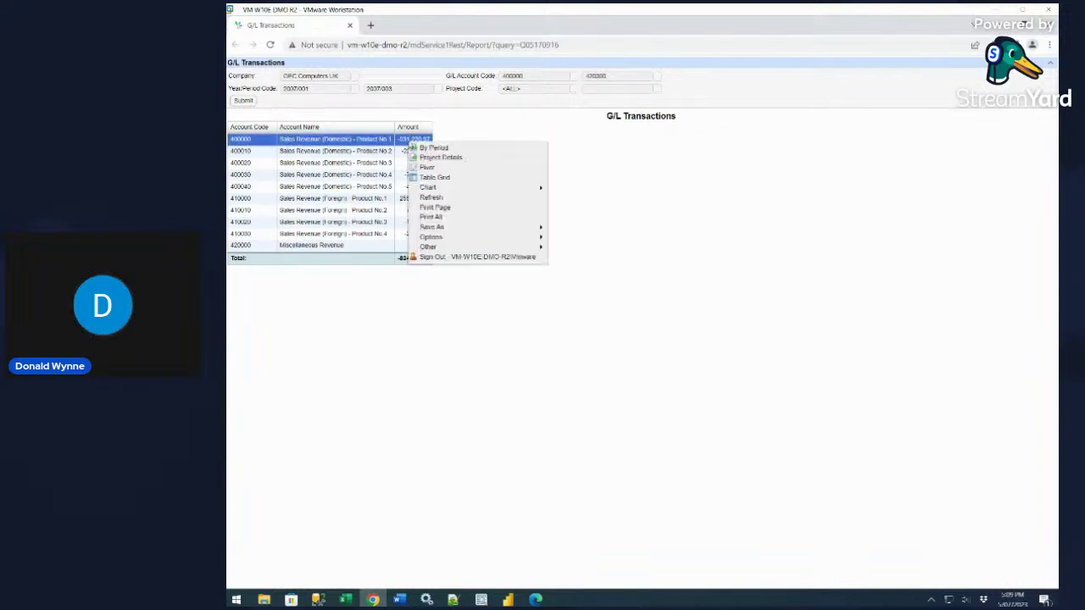
left_click(434, 148)
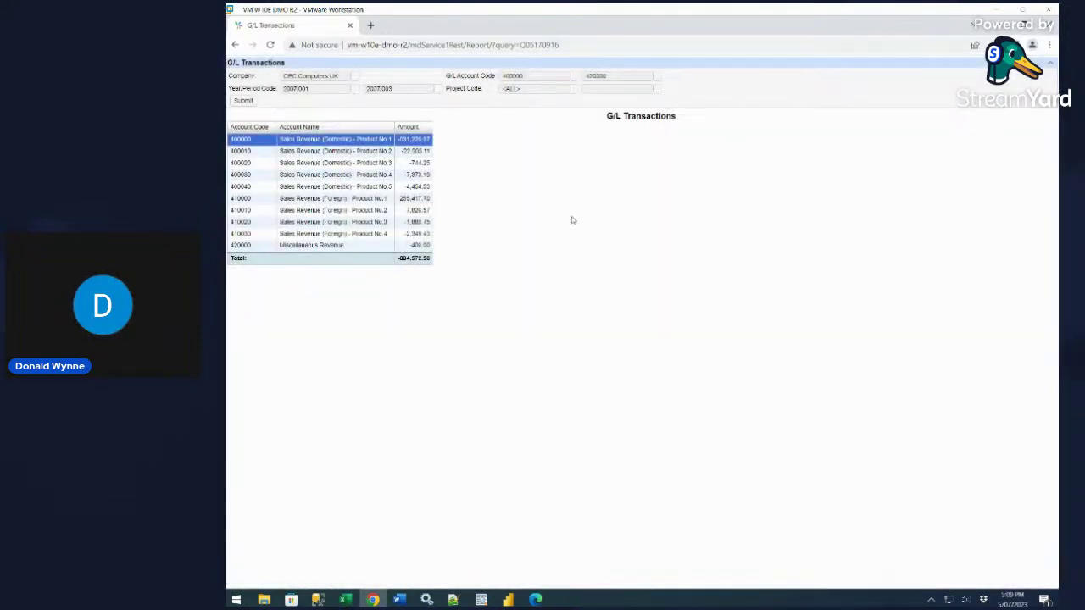
Show the web report as a Bar chart and bring up the drill-through options for the account 400000 bar
right_click(409, 148)
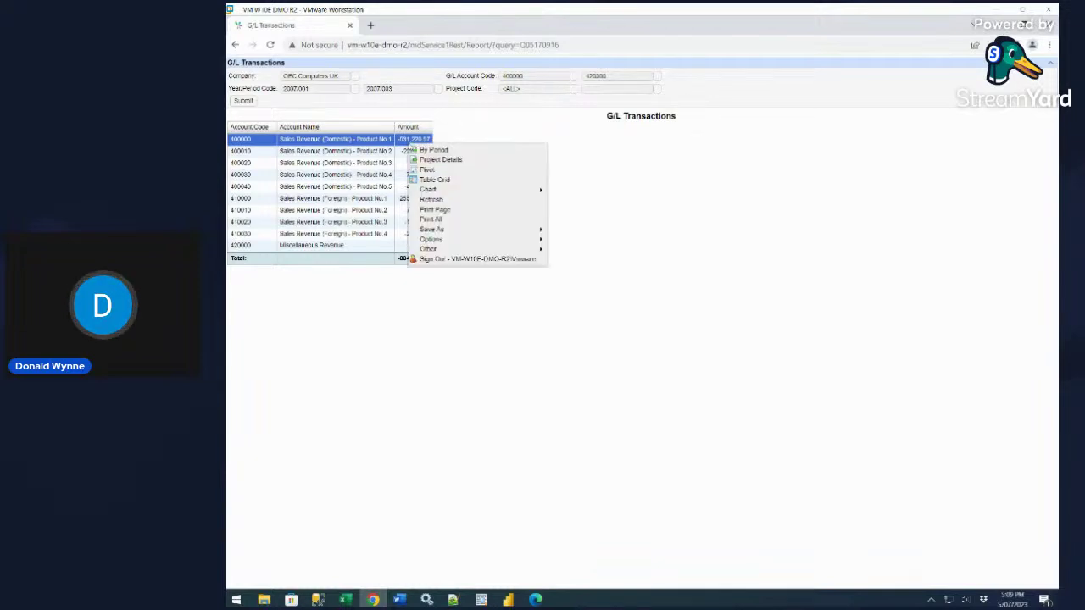
mouse_move(509, 190)
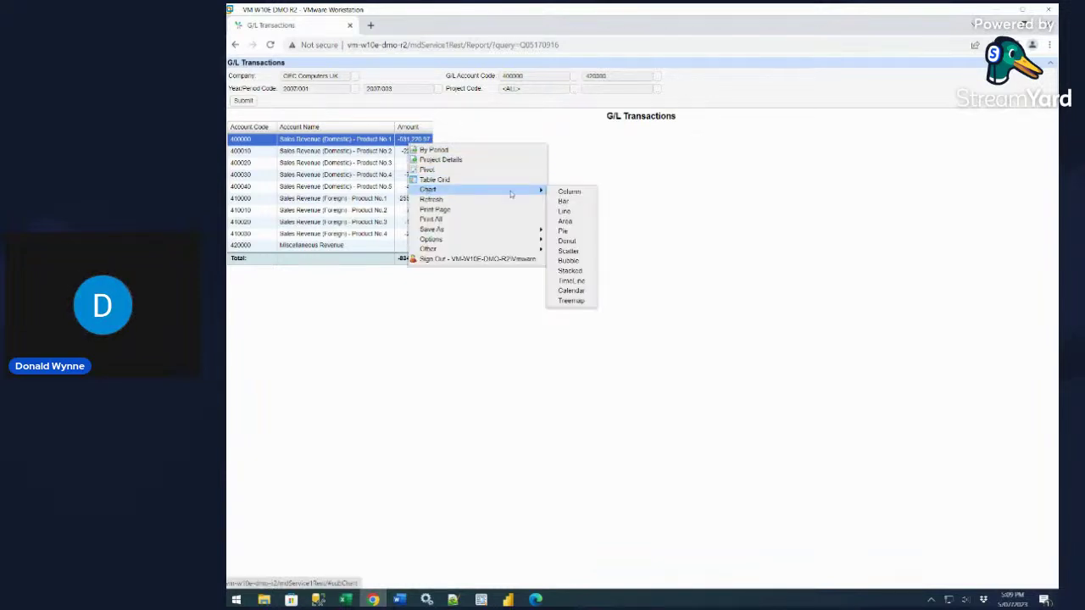
left_click(564, 202)
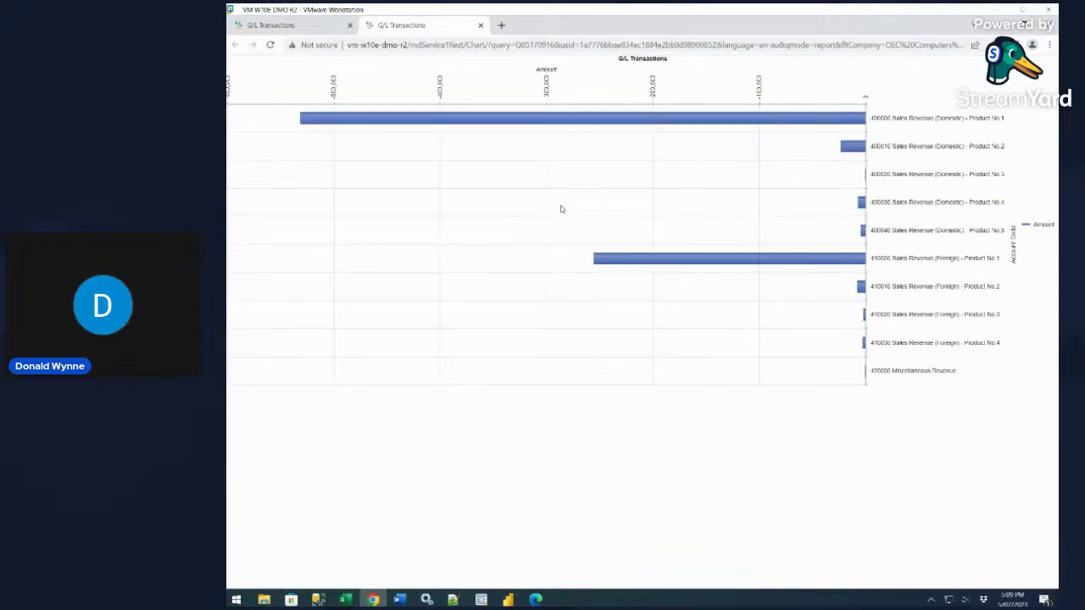
left_click(577, 124)
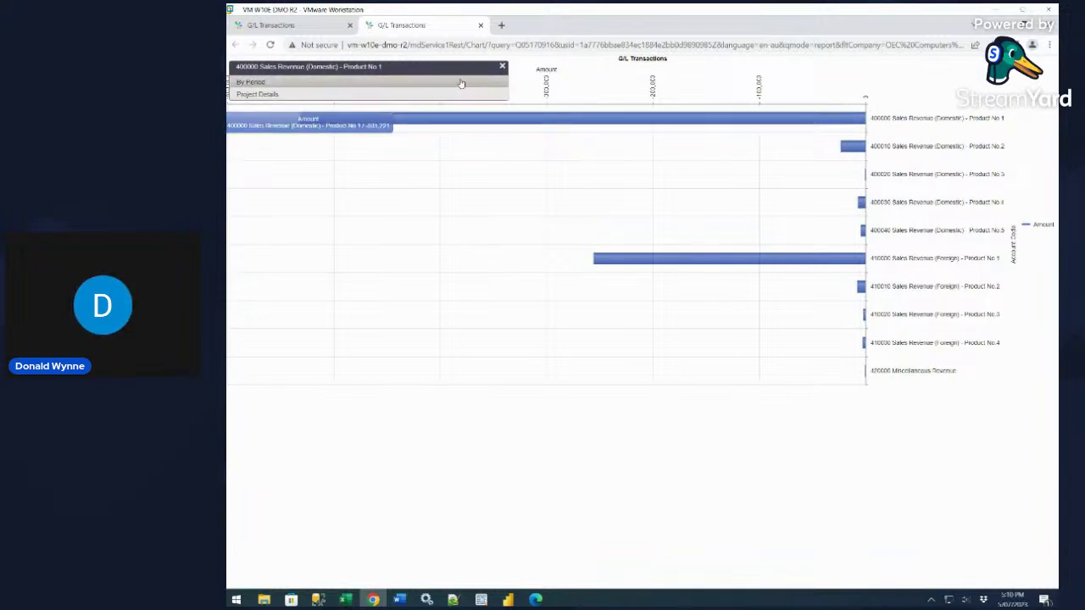
Open the bookmarked Demonstrational Dashboard in a new browser tab and start a new tile from the Power Consumption by Location tile's editor
left_click(501, 28)
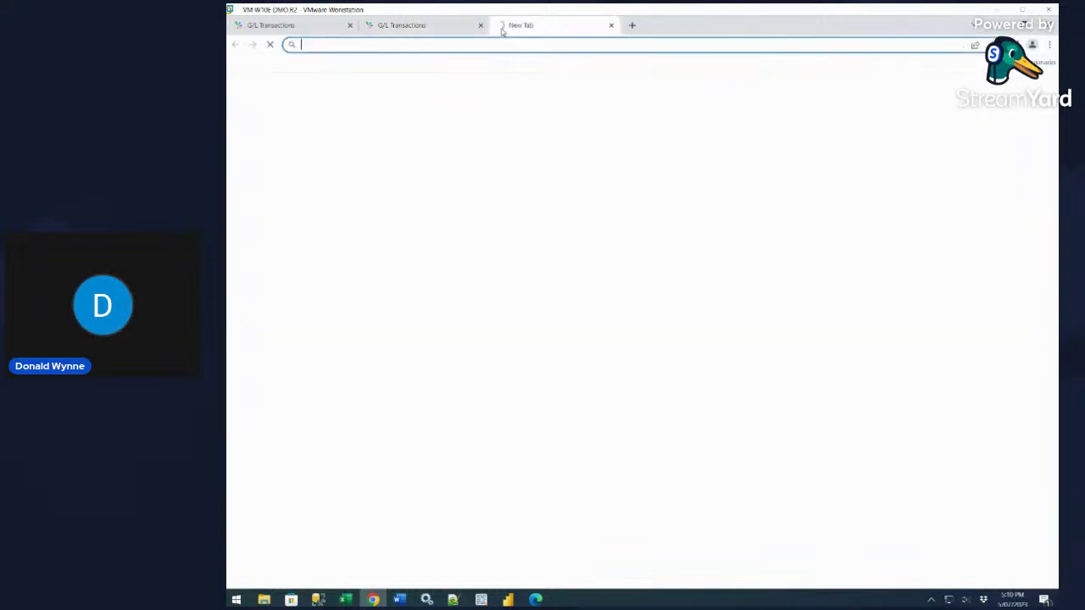
left_click(1041, 61)
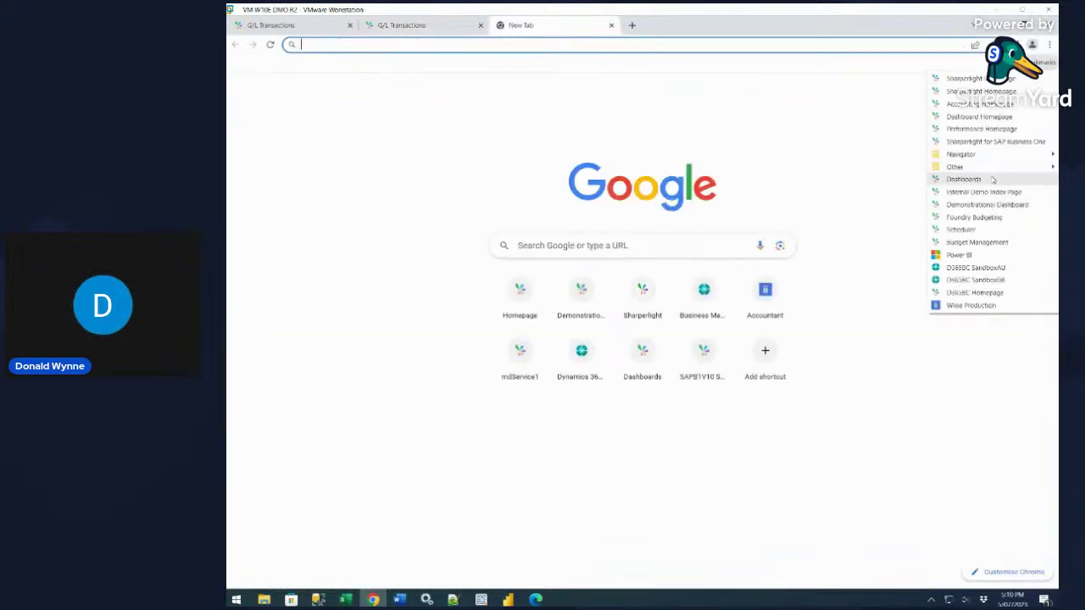
left_click(993, 205)
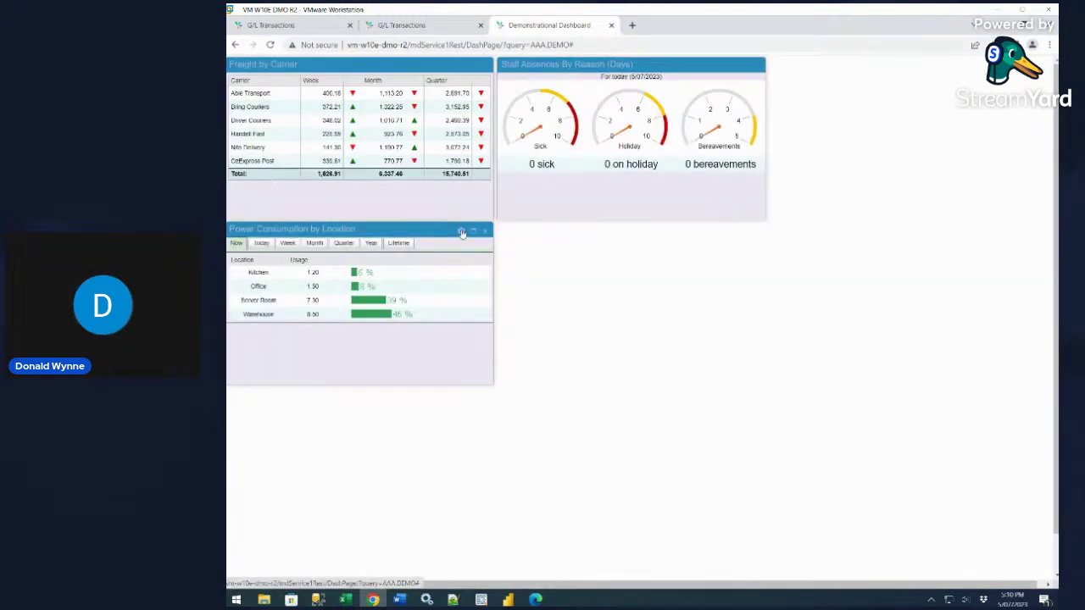
left_click(461, 231)
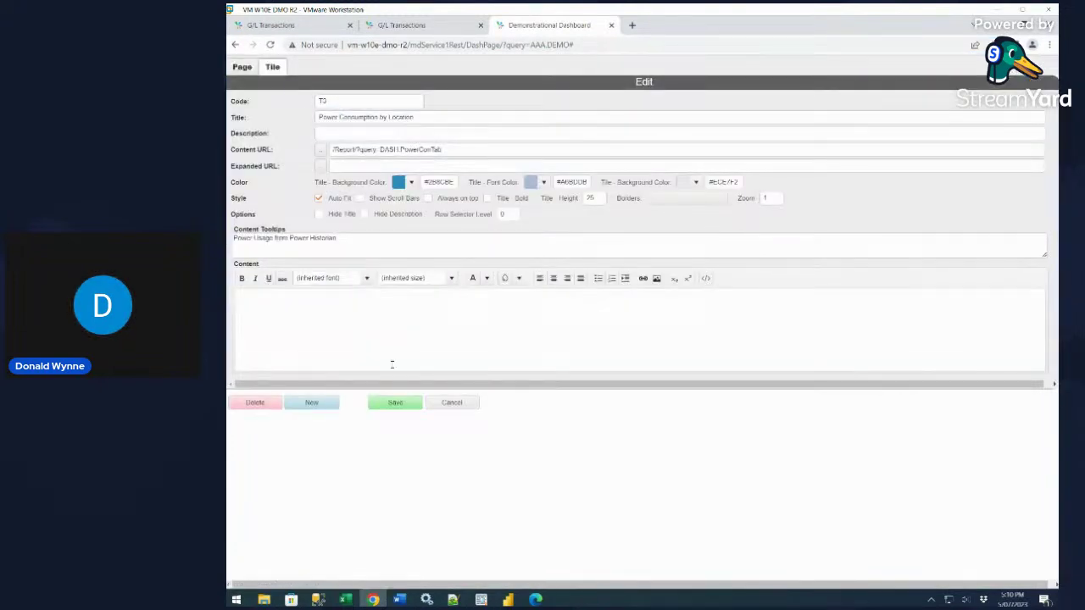
left_click(315, 401)
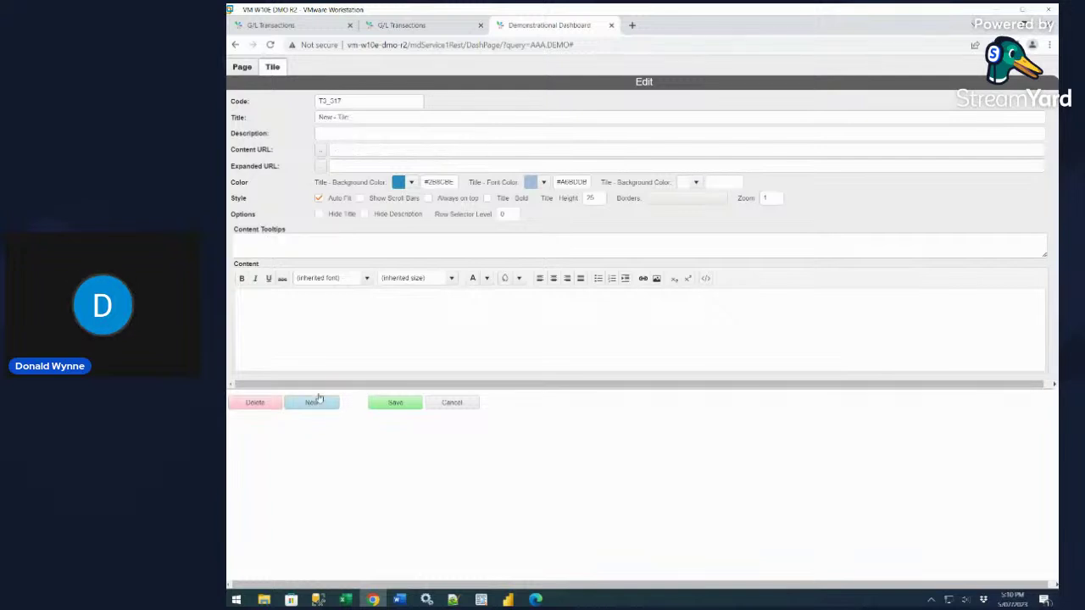
Set the new tile's content URL to the G/L Transactions query's Bar chart without prompts and save the tile
left_click(320, 150)
left_click(235, 84)
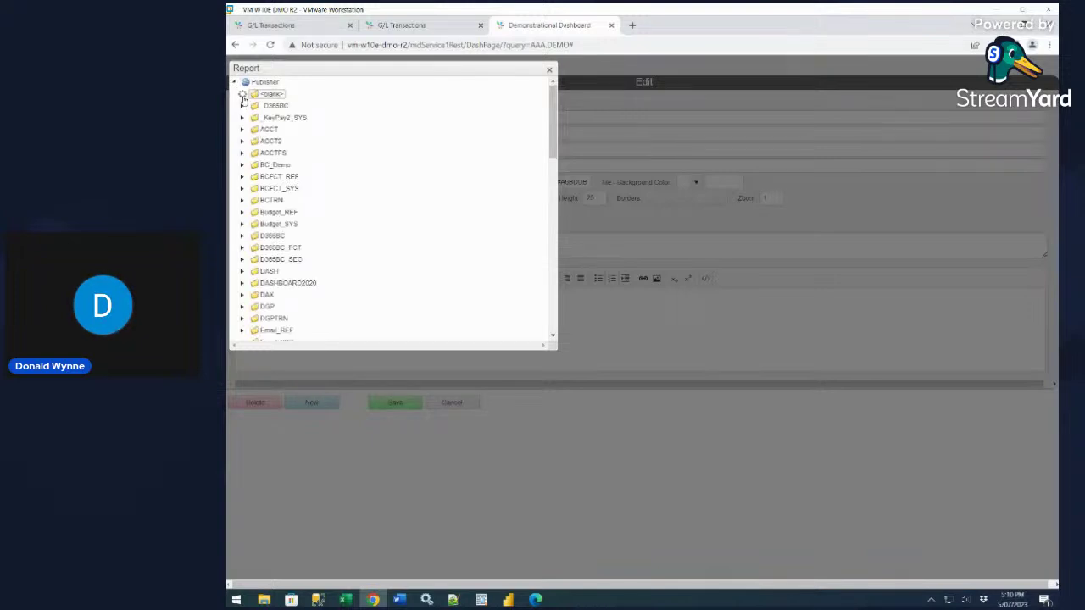
left_click(242, 94)
left_click(252, 129)
left_click(260, 165)
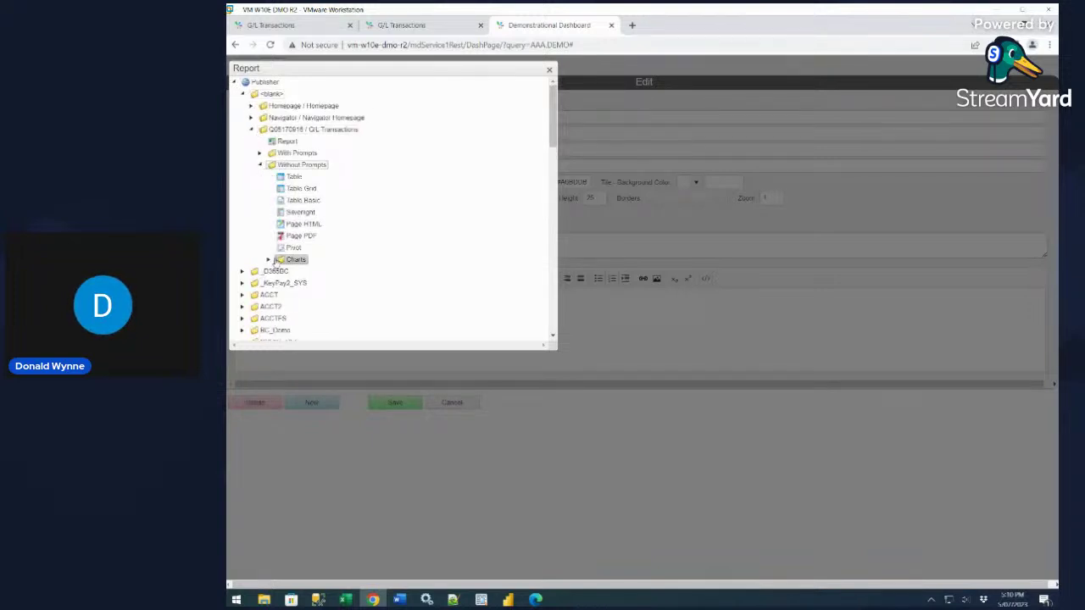
left_click(267, 259)
left_click(302, 293)
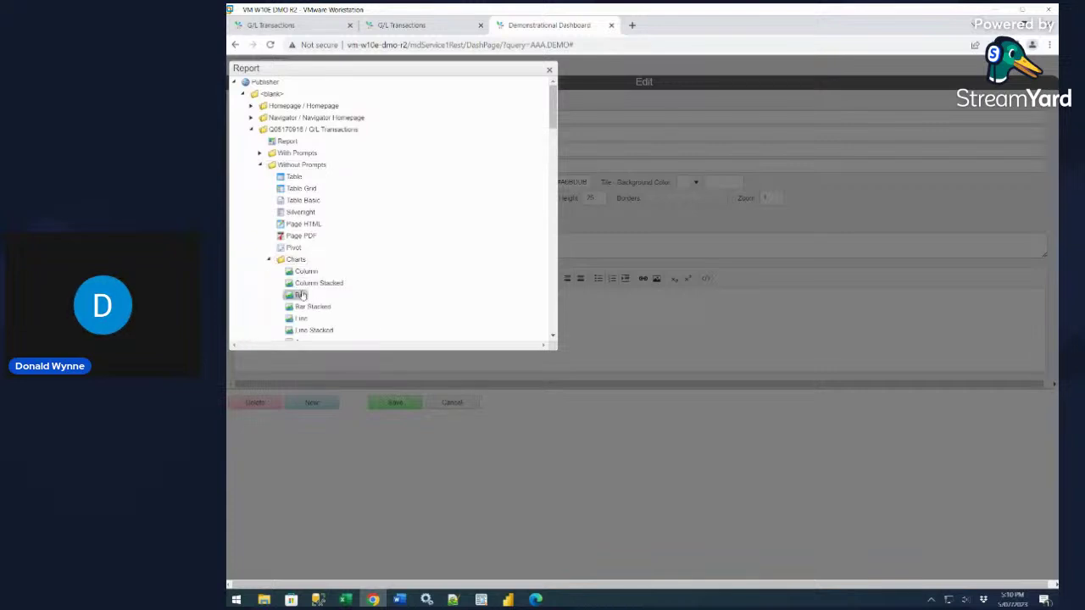
left_click(402, 407)
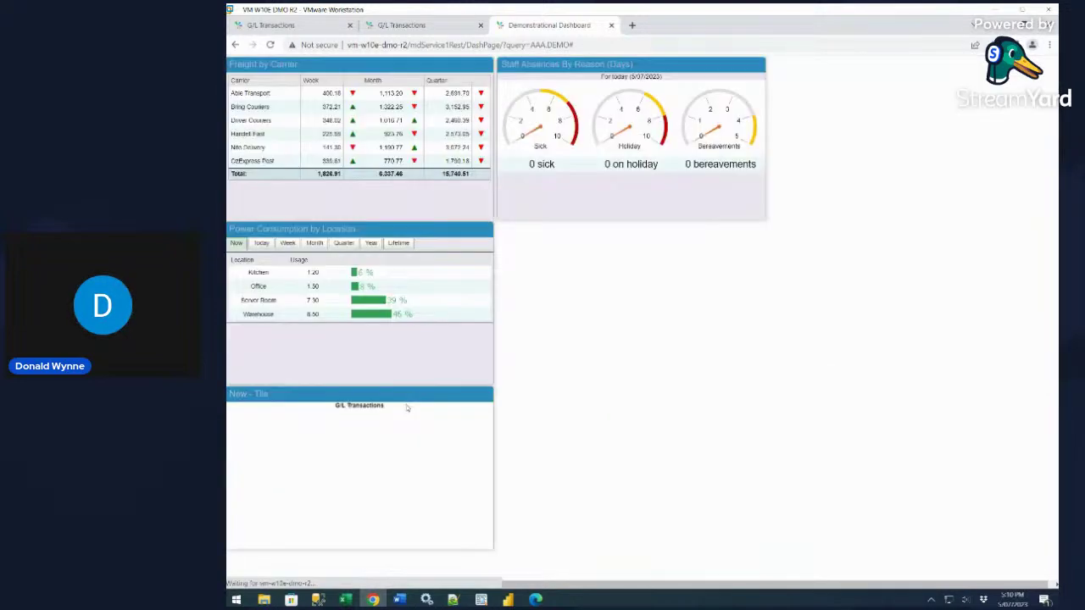
Place the new tile beneath Staff Absences By Reason, save it from its editor and reload the dashboard
left_click_drag(388, 391, 633, 243)
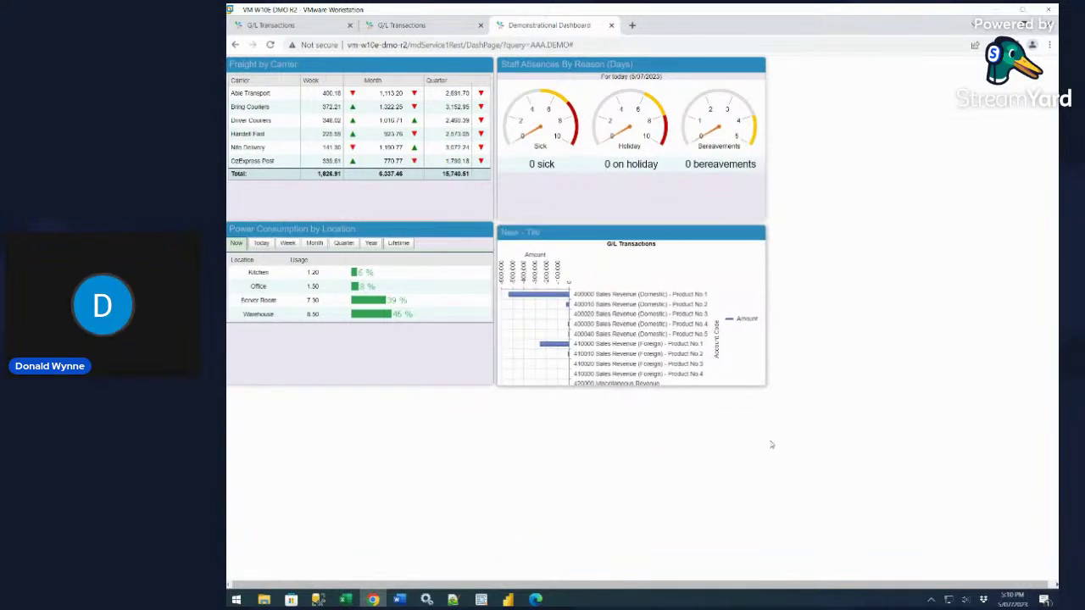
left_click(731, 236)
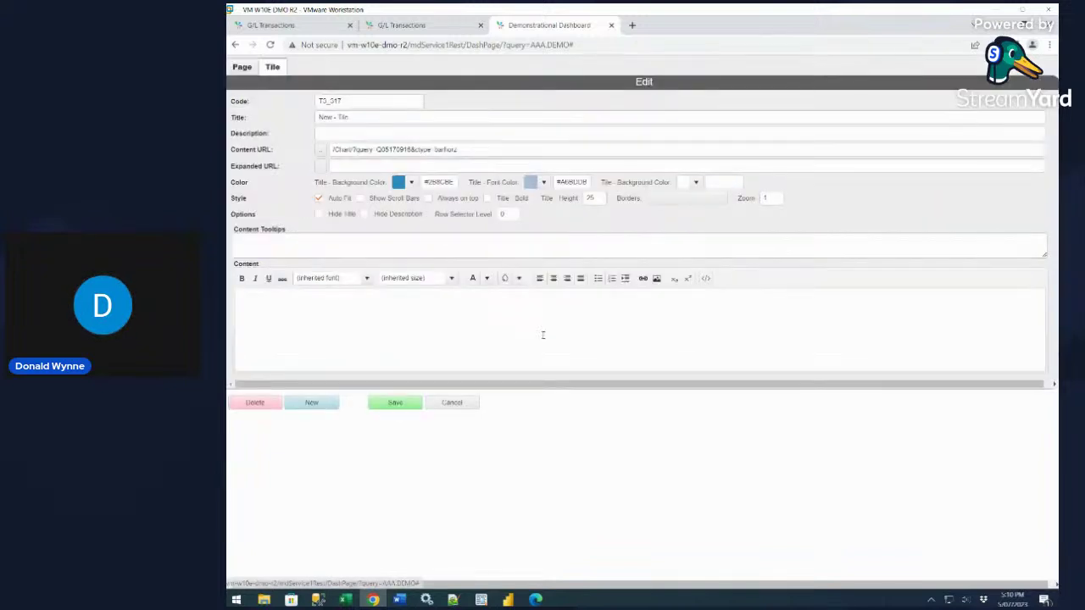
left_click(395, 404)
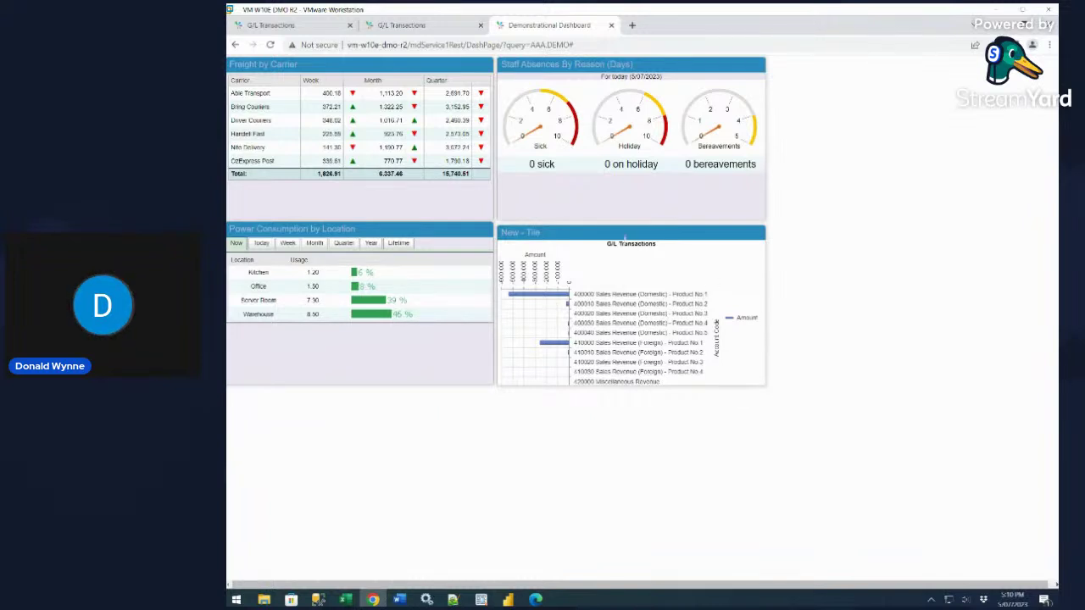
left_click(270, 45)
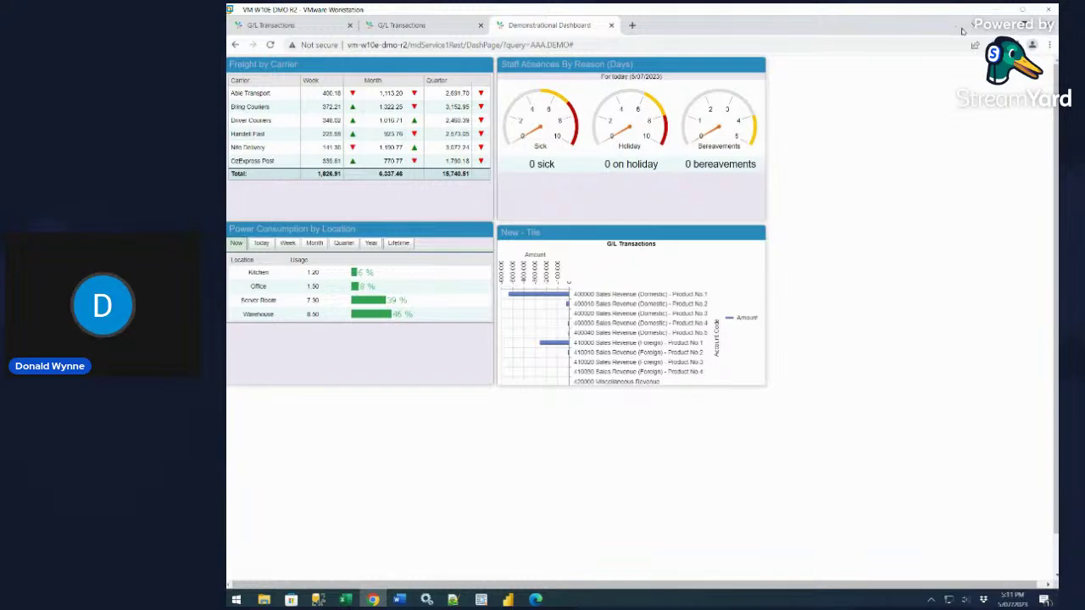
Return to the Excel workbook and close the published query, the Publisher list and the Query Builder
left_click(998, 24)
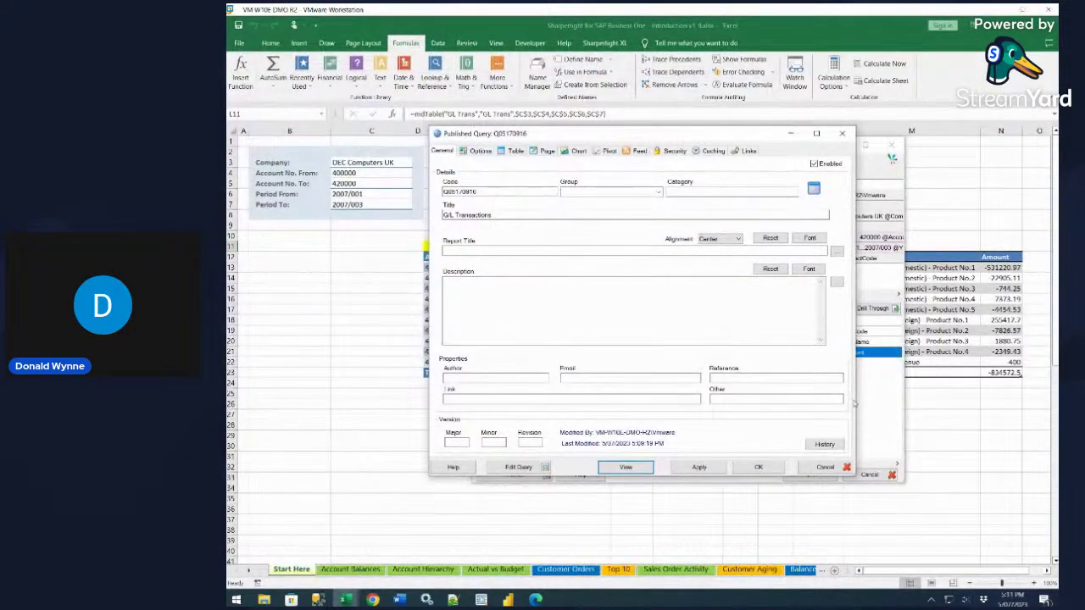
left_click(822, 467)
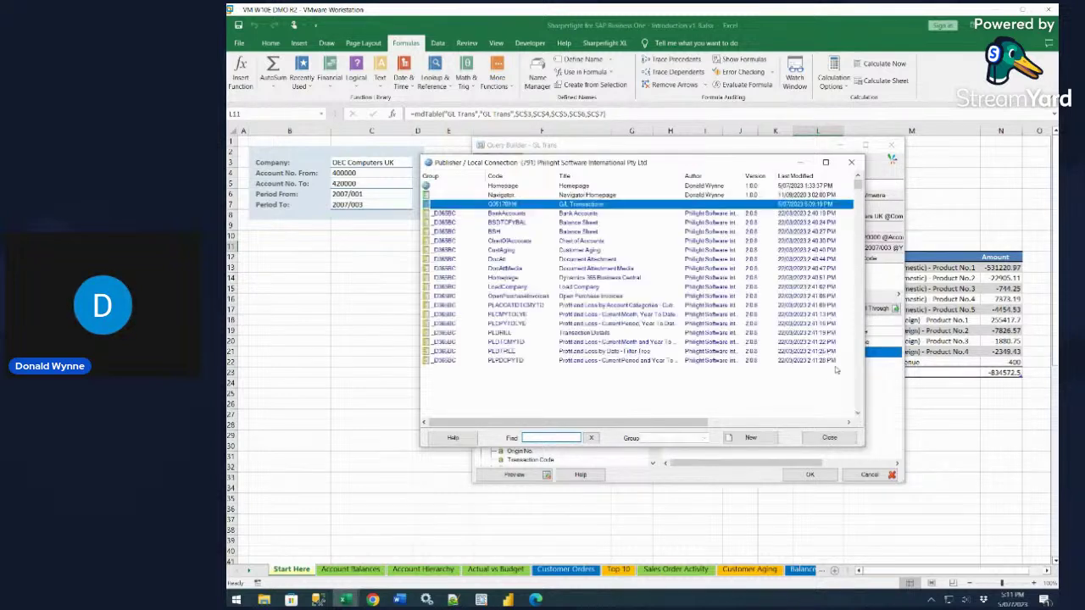
left_click(829, 437)
left_click(868, 477)
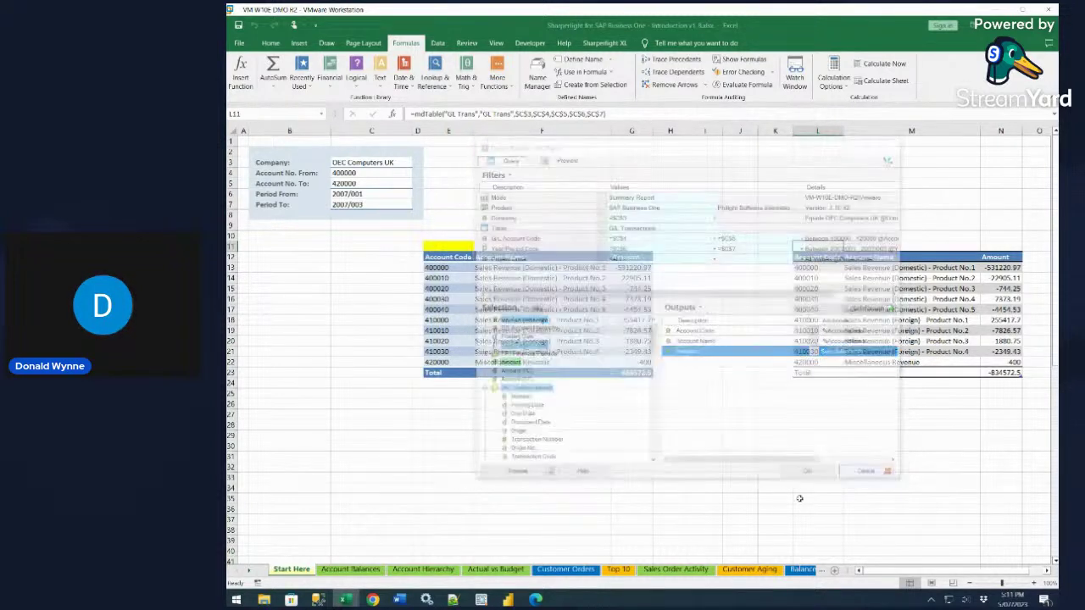
left_click(683, 320)
left_click_drag(449, 257, 583, 372)
left_click(444, 245)
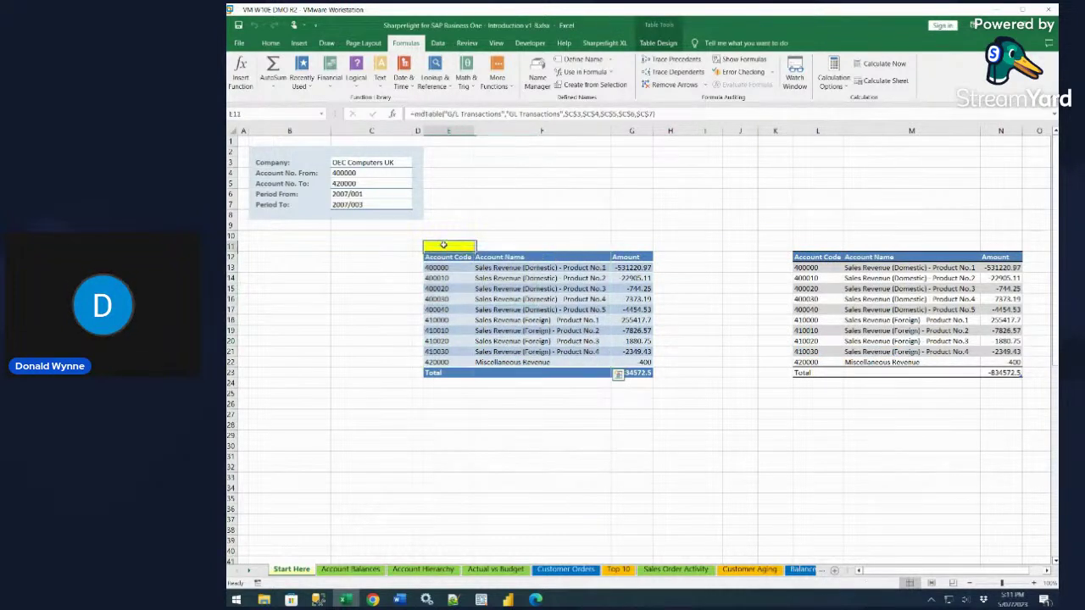
left_click(440, 252)
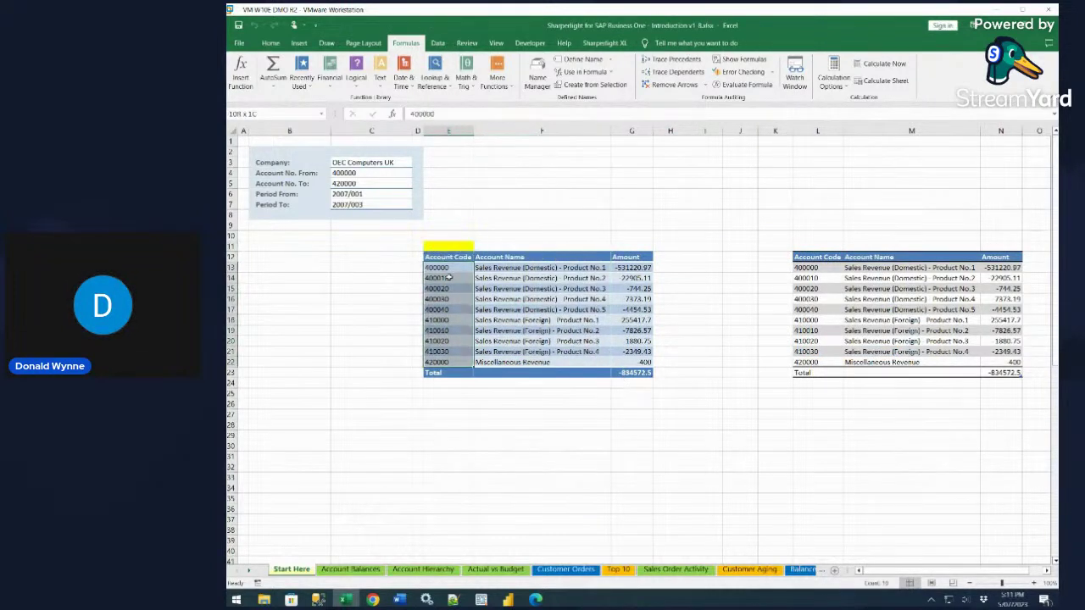
left_click(599, 316)
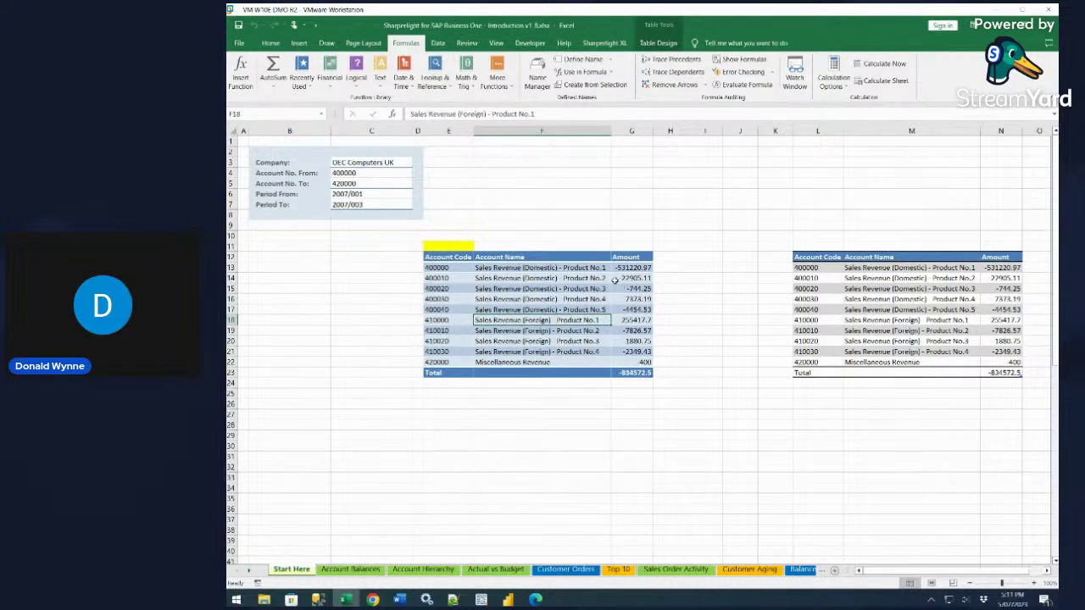
Start a value formula in cell I13 with its company filter linked to cell C3 and G/L Transactions as its table
left_click(703, 268)
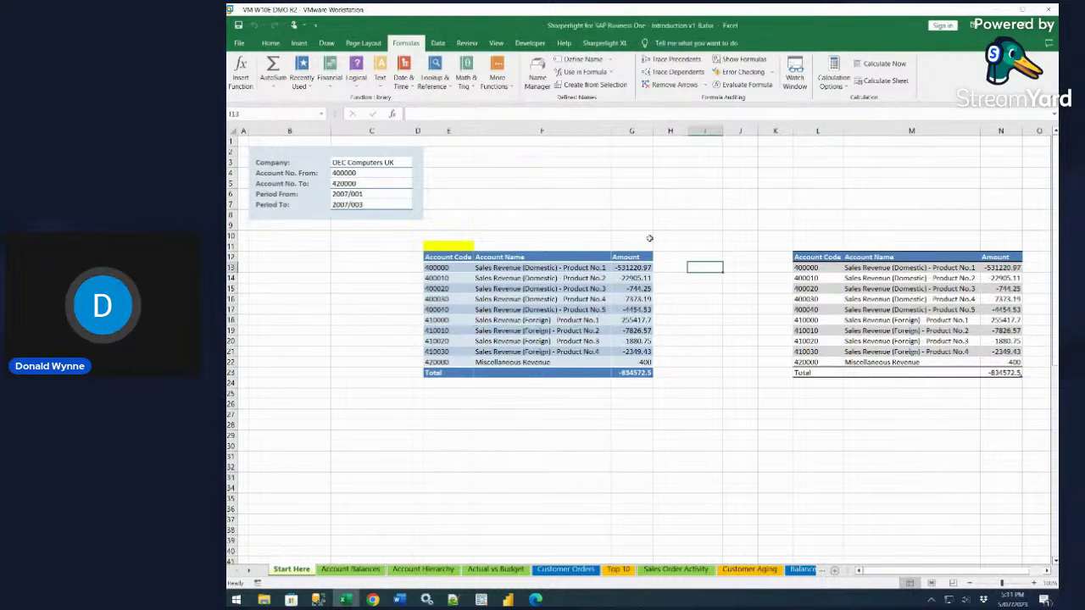
left_click(600, 45)
left_click(276, 73)
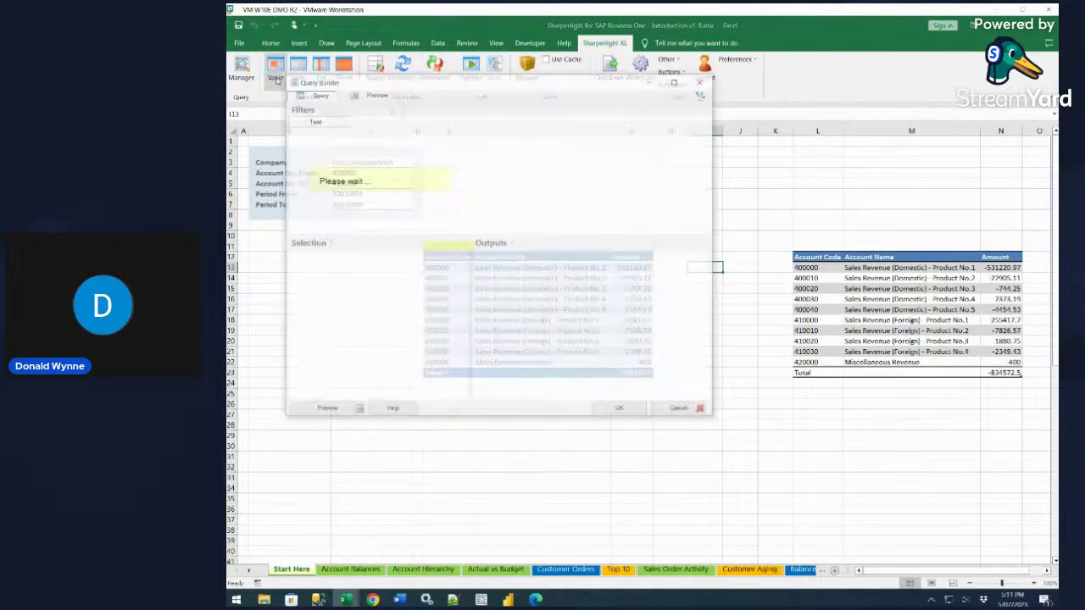
left_click_drag(398, 80, 858, 189)
left_click(907, 259)
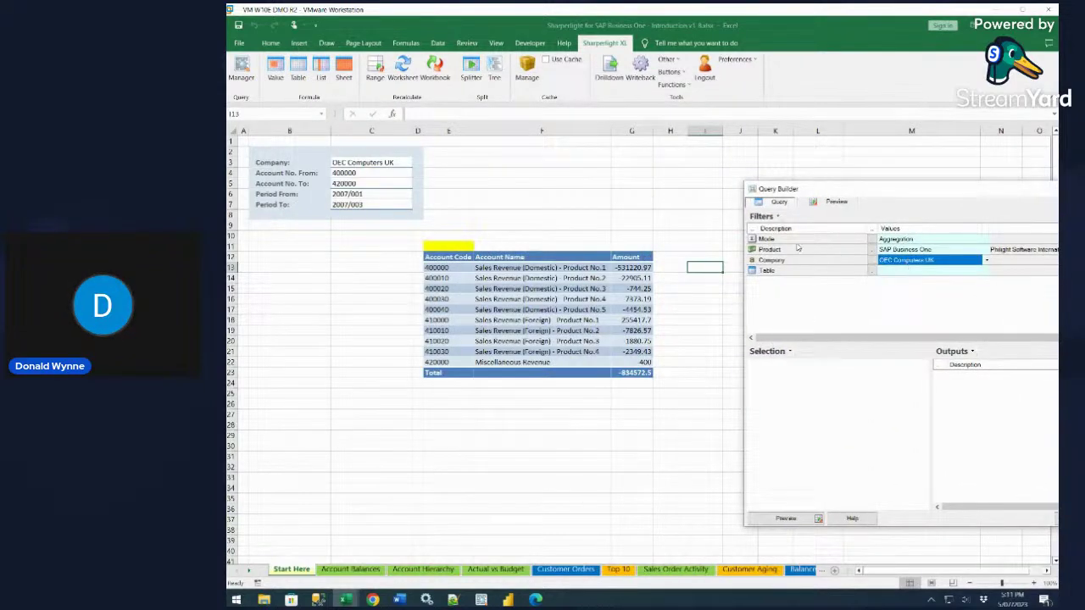
left_click(373, 159)
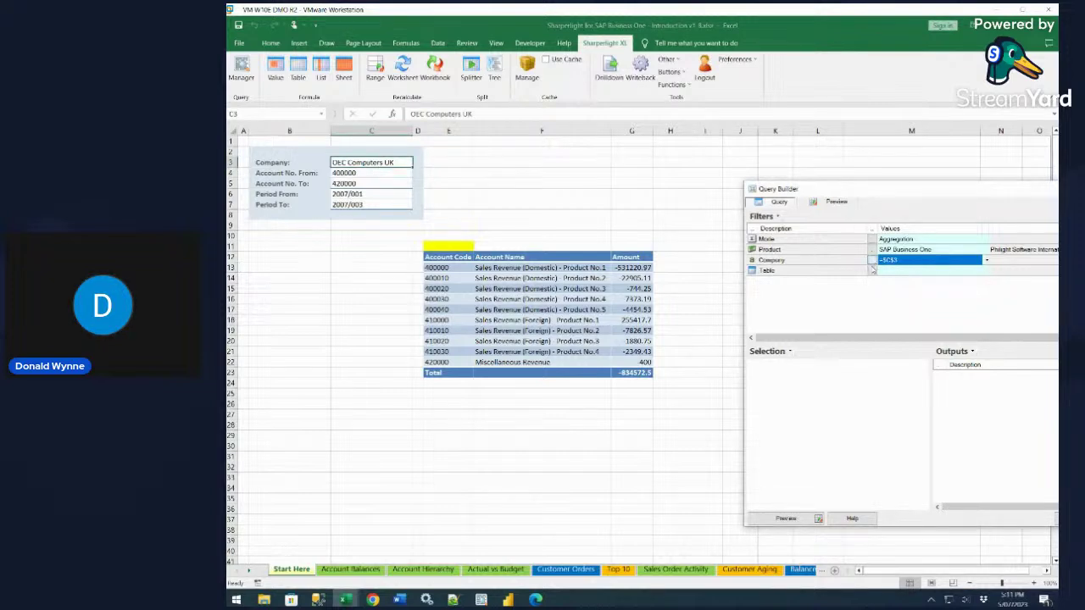
left_click(872, 271)
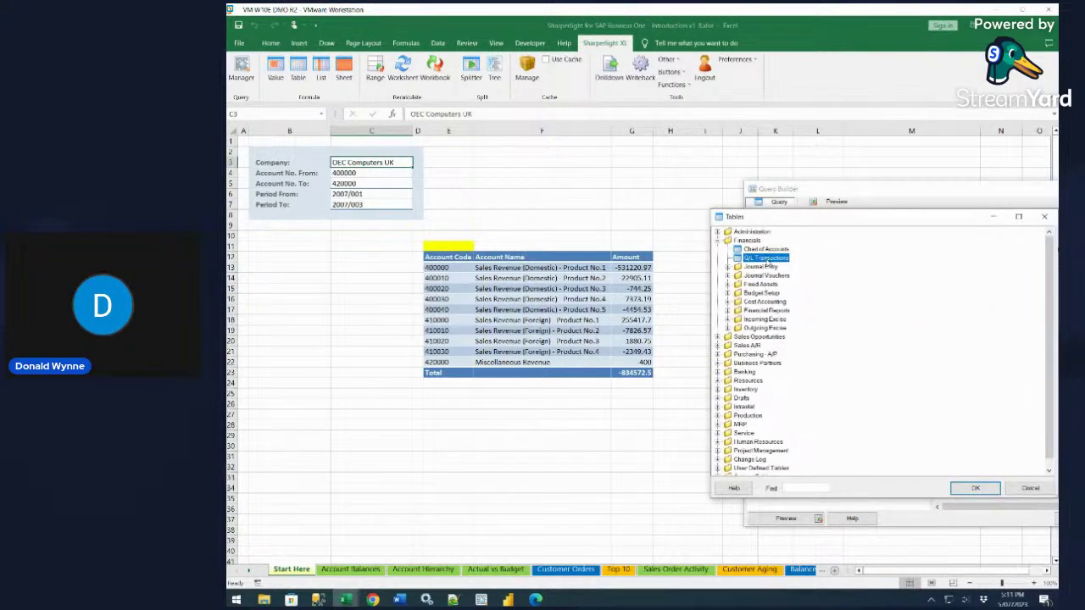
double_click(767, 259)
Link the G/L Account Code filter to cell E13 and the Year/Period Code range to cells C6 and C7
left_click(900, 281)
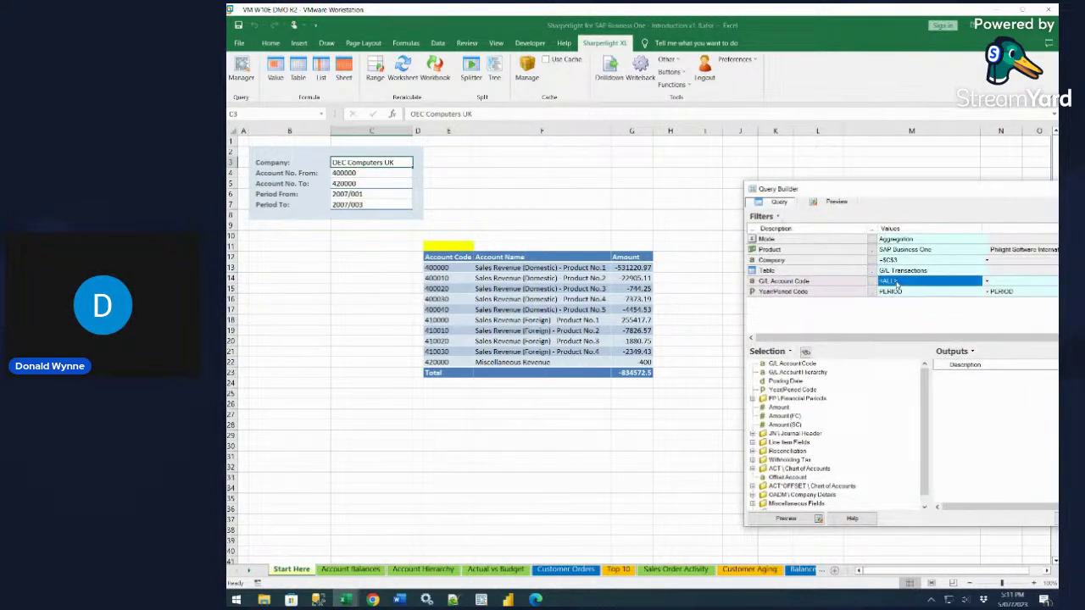
left_click(447, 270)
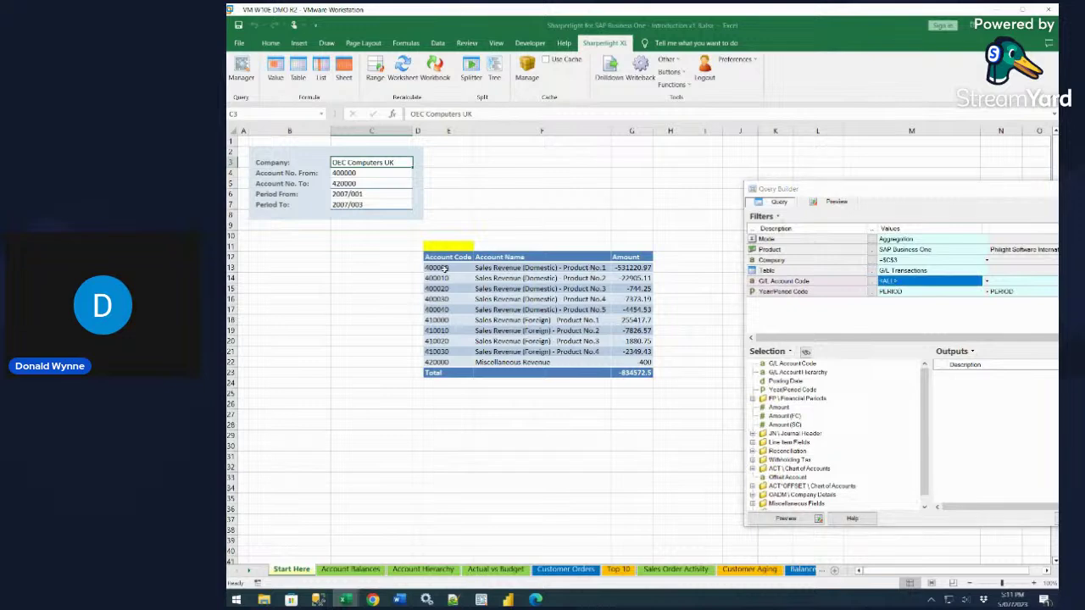
left_click(903, 292)
left_click(348, 194)
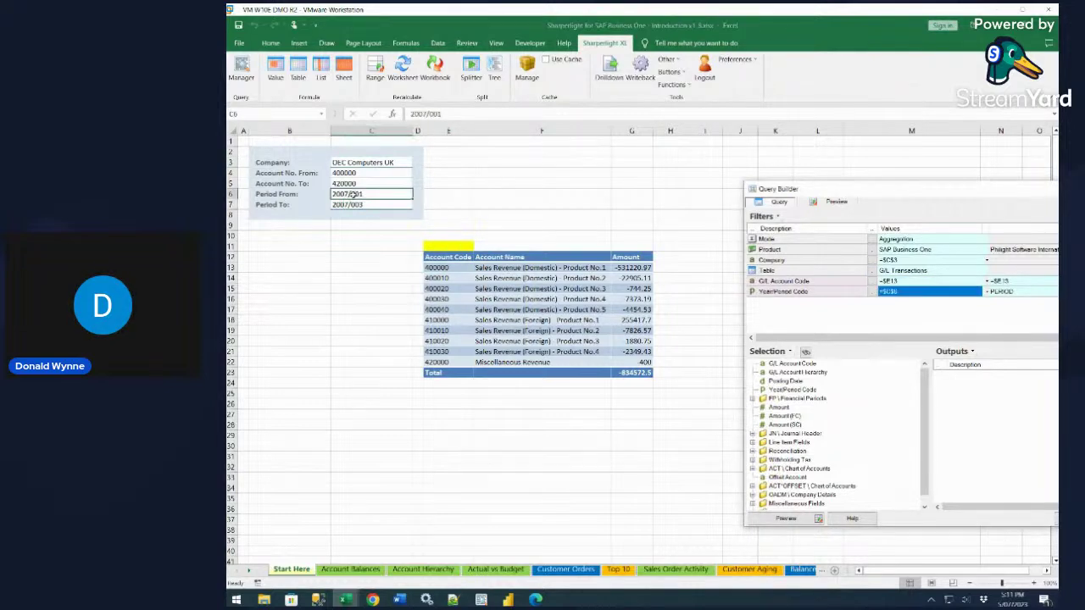
left_click(1009, 292)
left_click(374, 203)
Add Amount as the query's output and insert the value formula under the query name Amount
double_click(778, 407)
left_click_drag(942, 195, 715, 161)
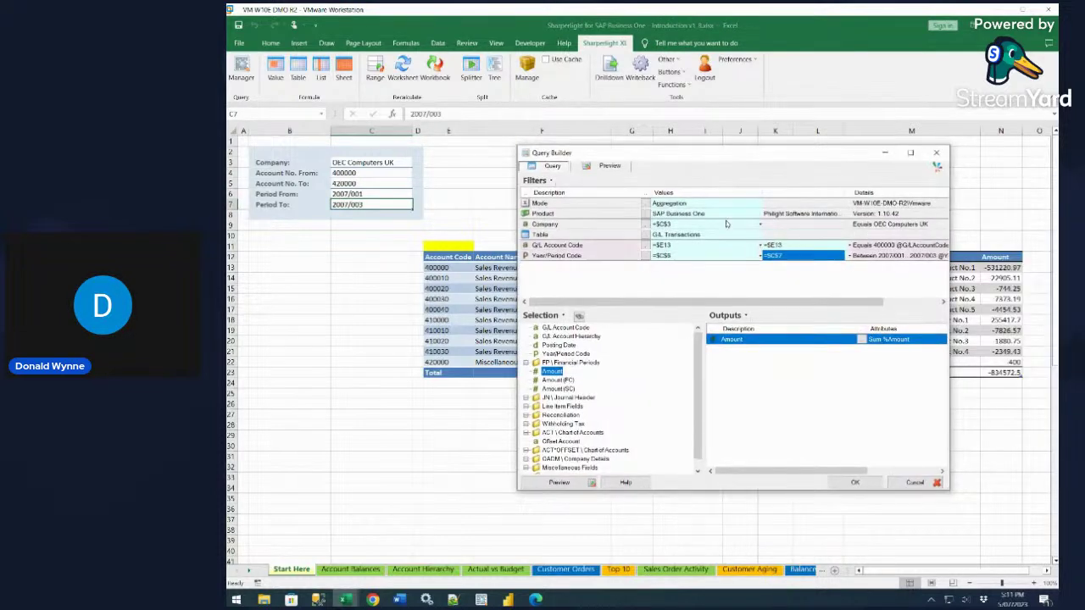
left_click(854, 482)
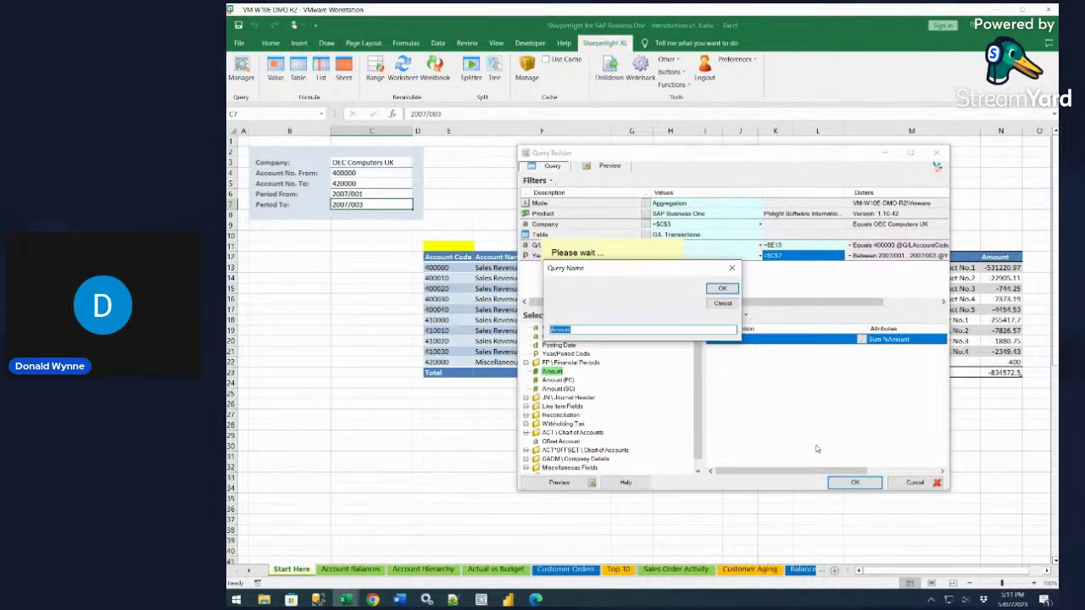
left_click(717, 290)
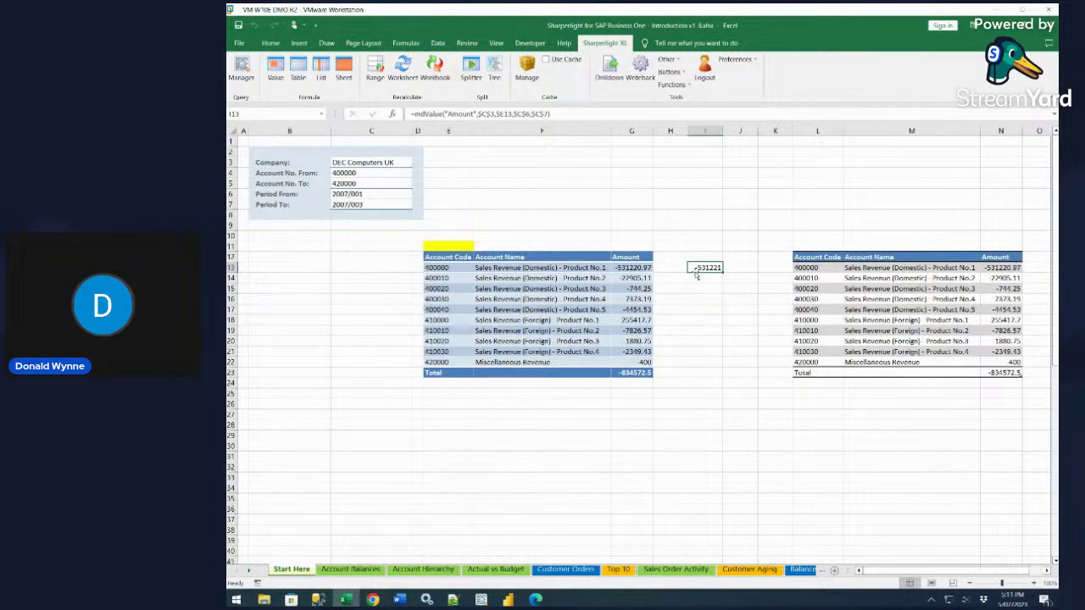
Format cell I13 as a number with two decimals and a thousands separator, and fill its formula down to I22
right_click(704, 268)
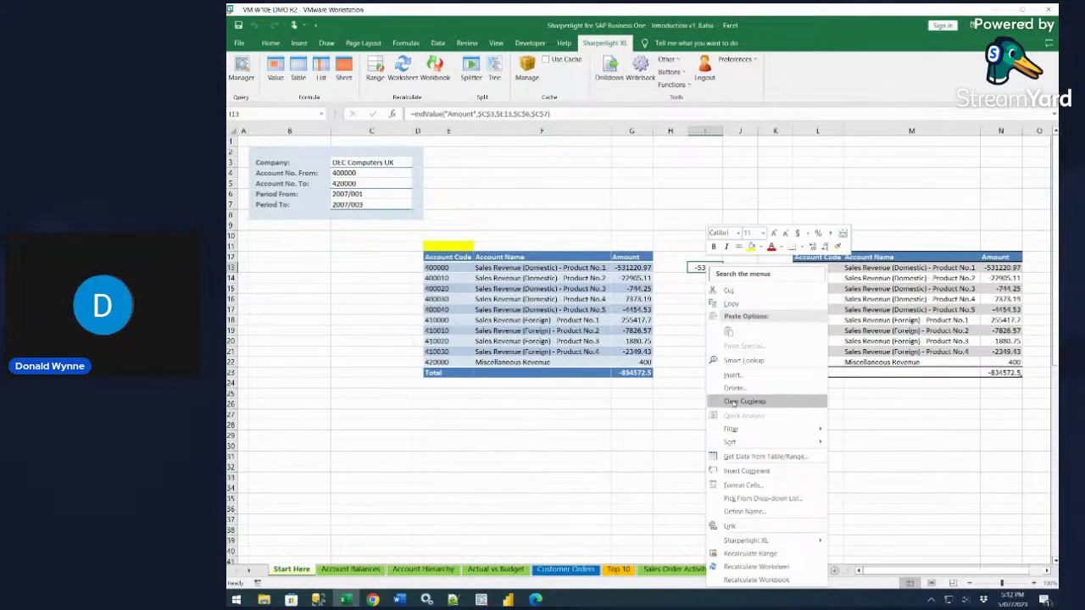
left_click(754, 484)
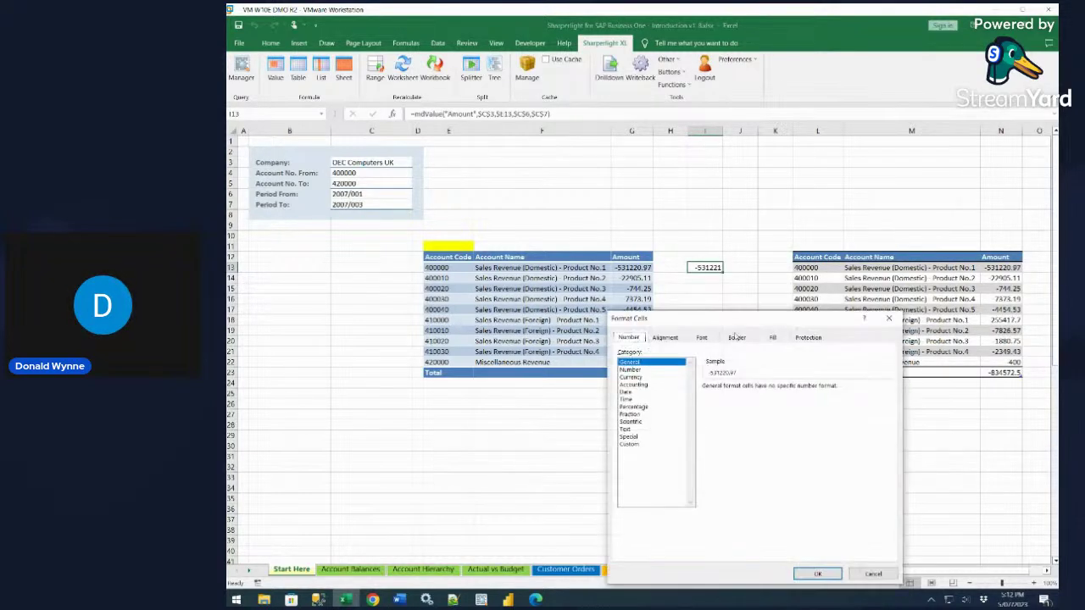
left_click(651, 371)
left_click(722, 402)
left_click(817, 574)
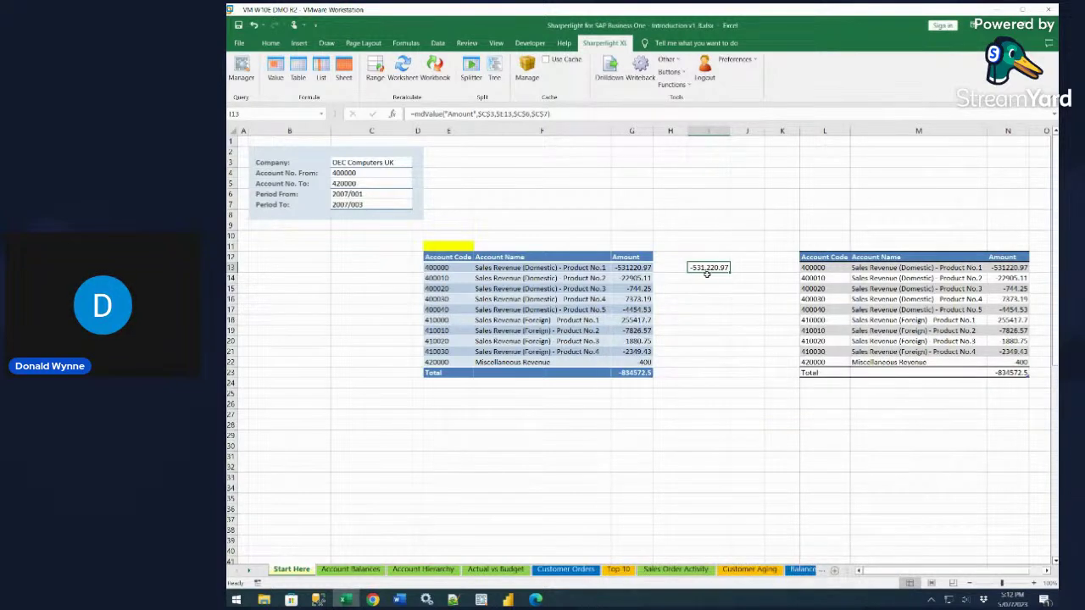
left_click_drag(730, 273, 727, 365)
left_click(699, 383)
View the drilldown options for the value formula in cell I16 and dismiss them without running one
left_click(709, 299)
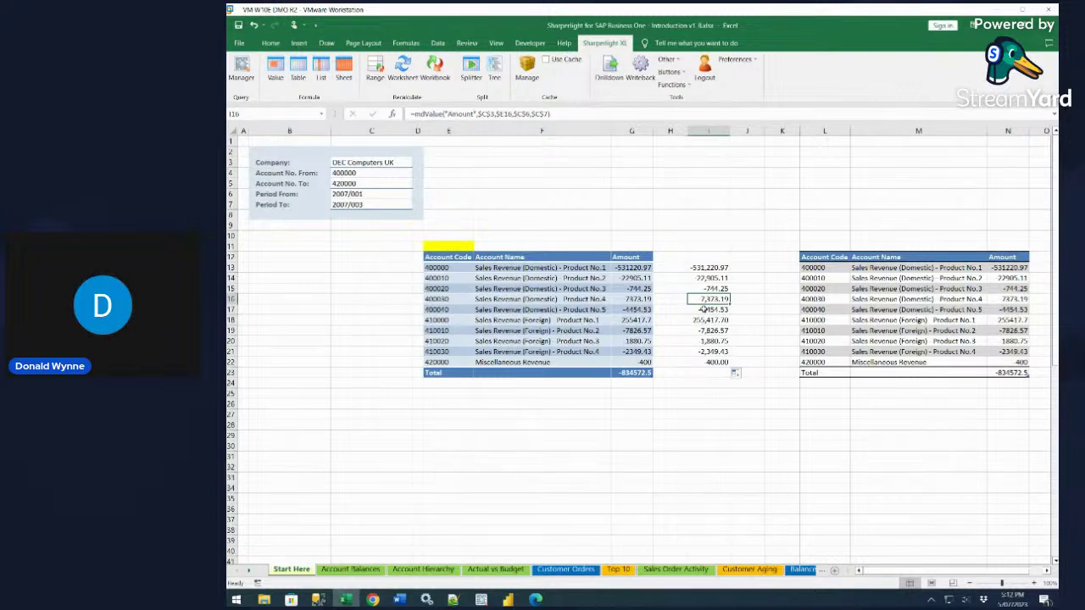
left_click(609, 71)
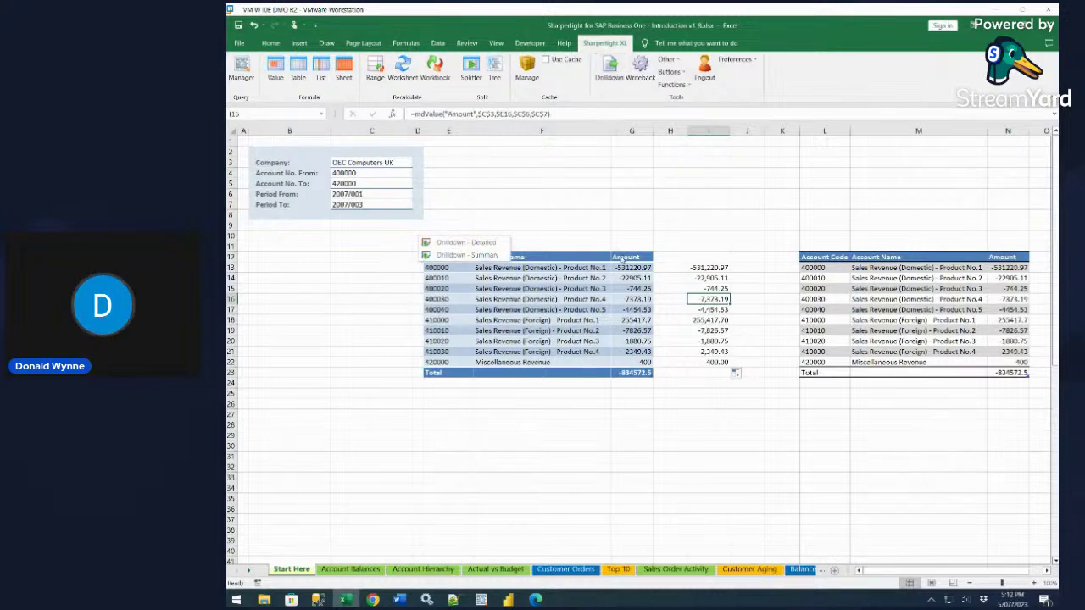
left_click(706, 331)
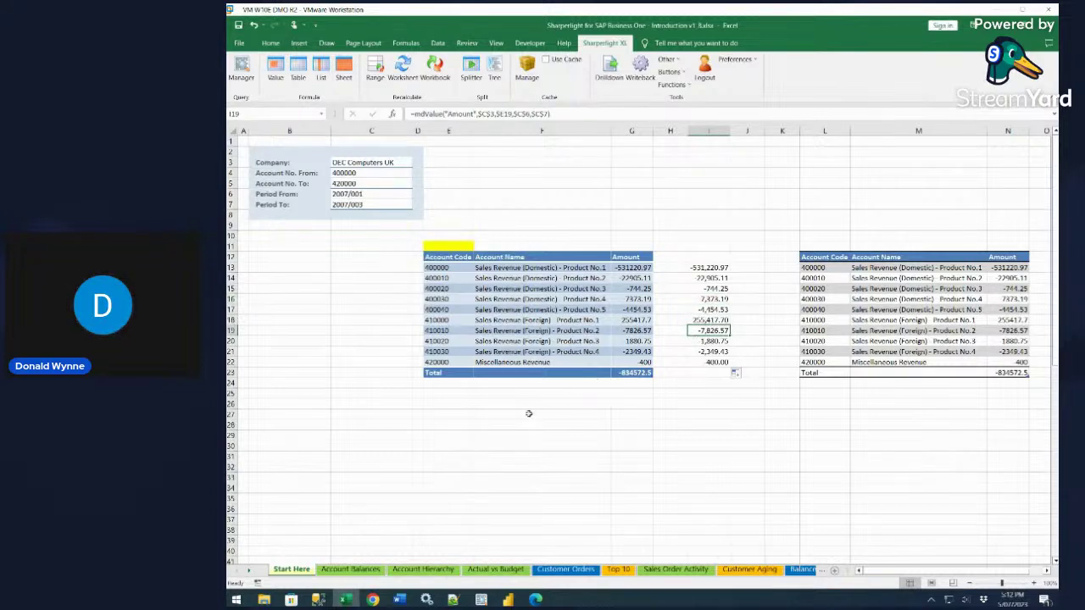
View the Account Balances sheet and open the list query behind the Actual vs Budget sheet from cell F6
left_click(359, 570)
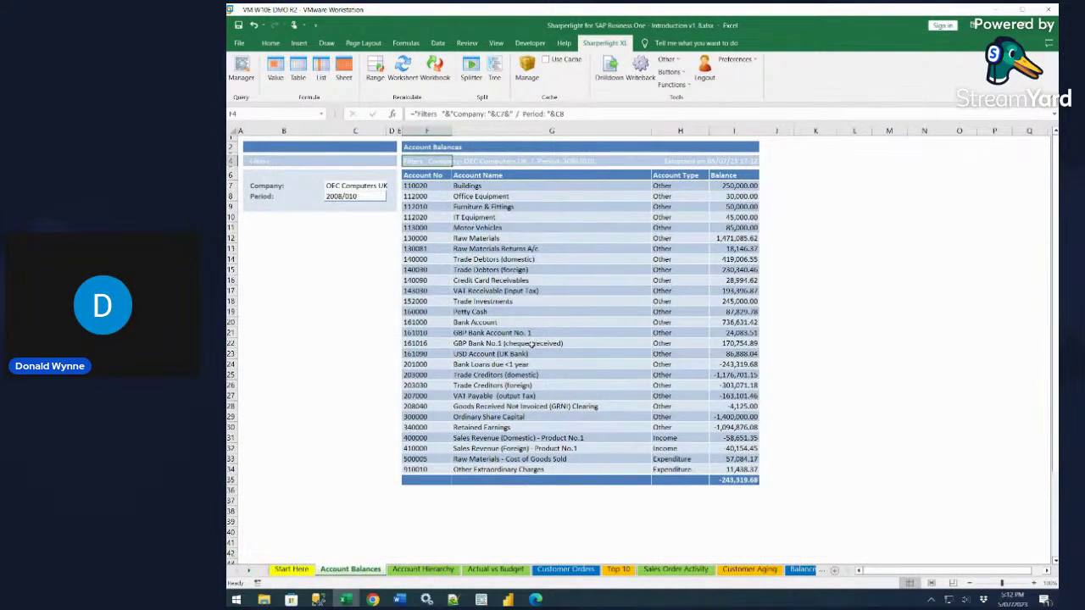
left_click(496, 570)
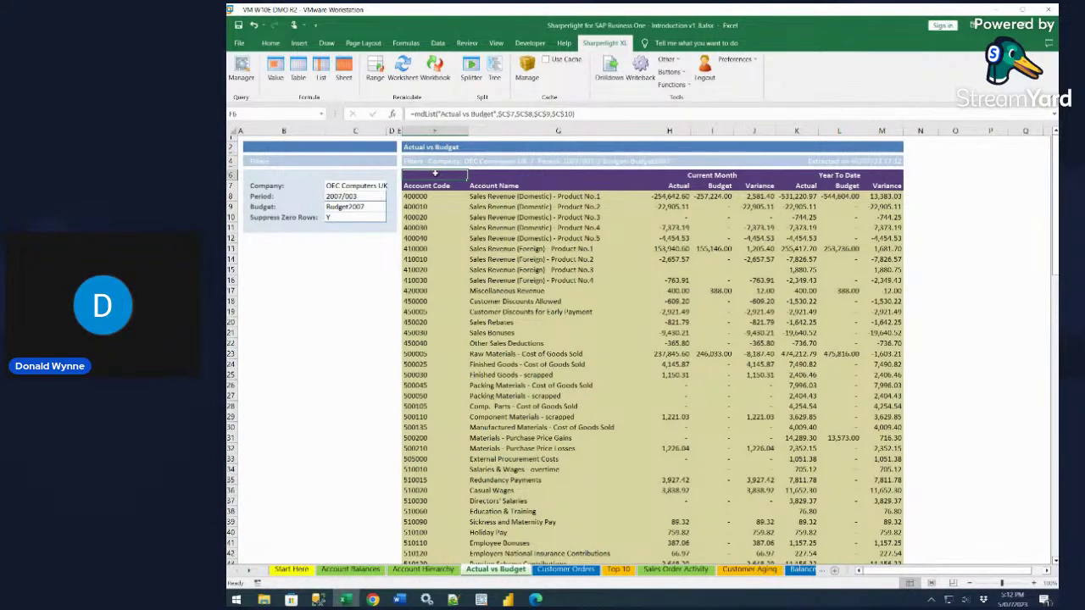
double_click(434, 173)
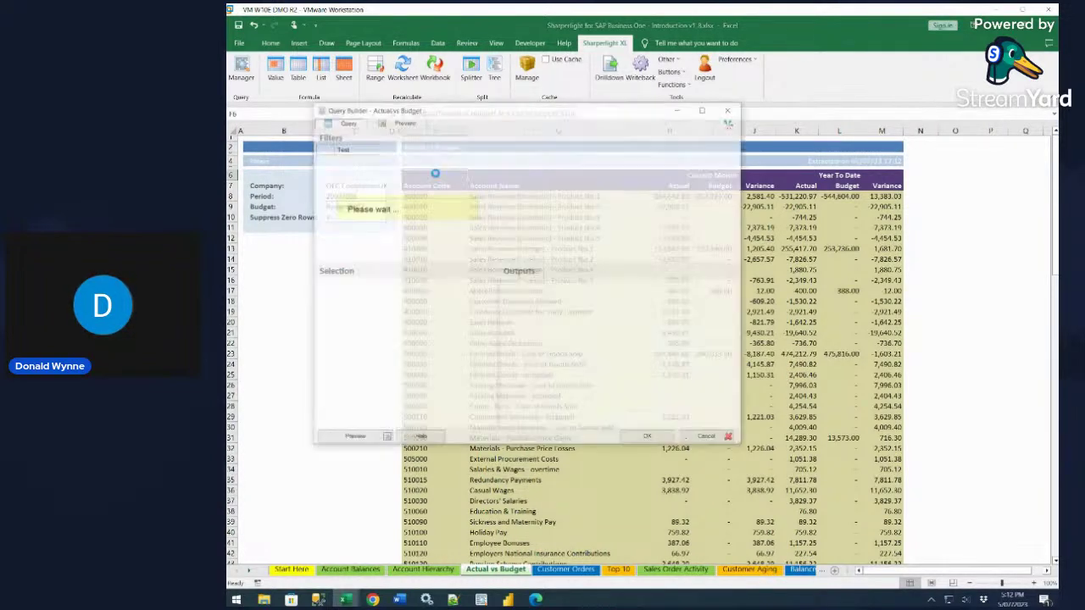
left_click_drag(487, 112, 648, 221)
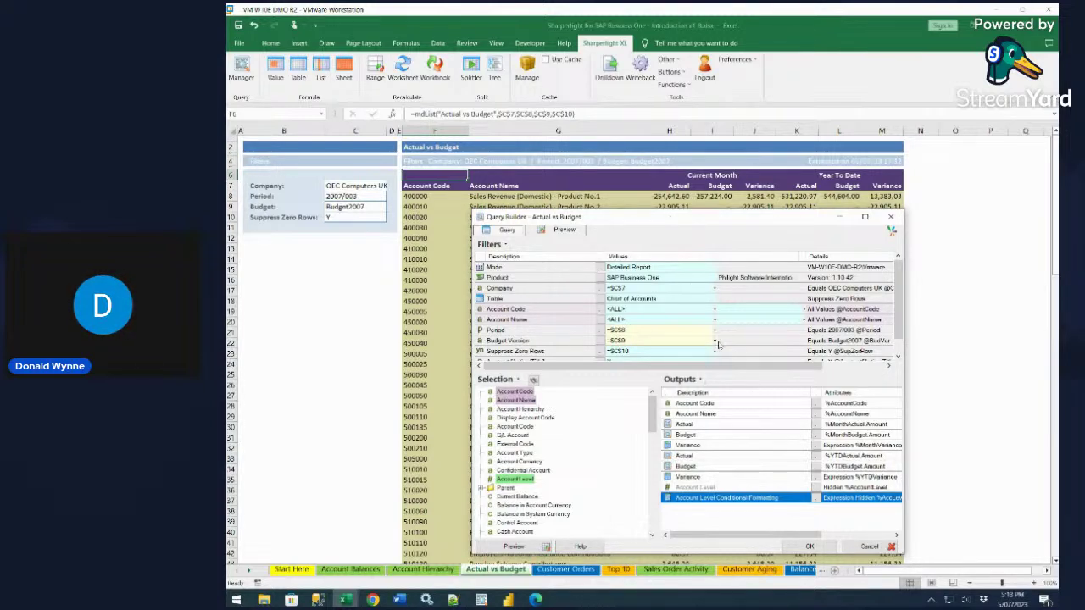
Examine the monthly Actual, Budget and Variance outputs of the Actual vs Budget query and close it without changes
left_click(703, 427)
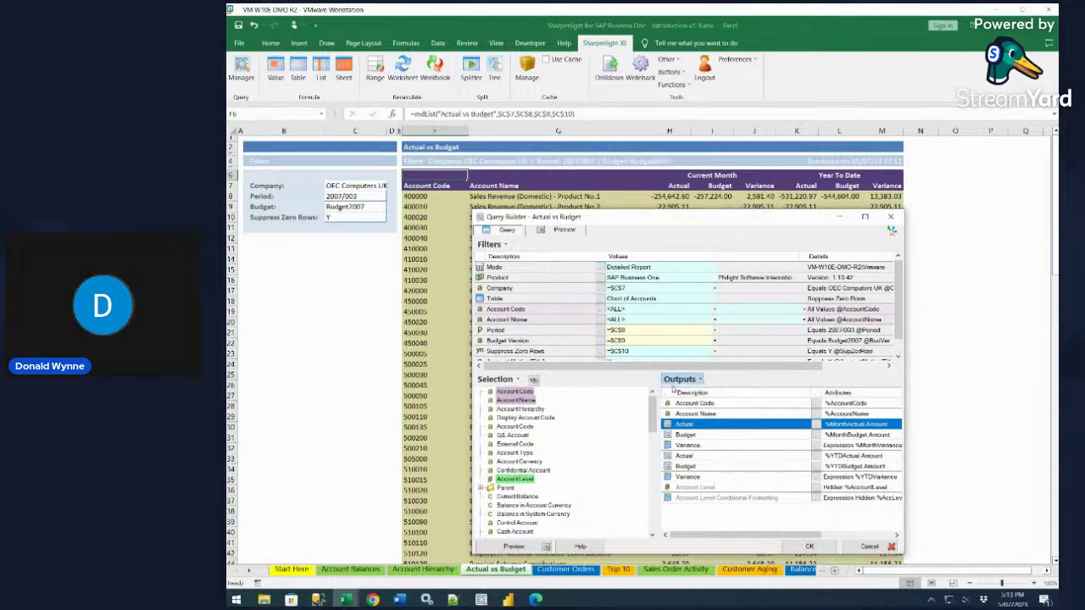
left_click(693, 435)
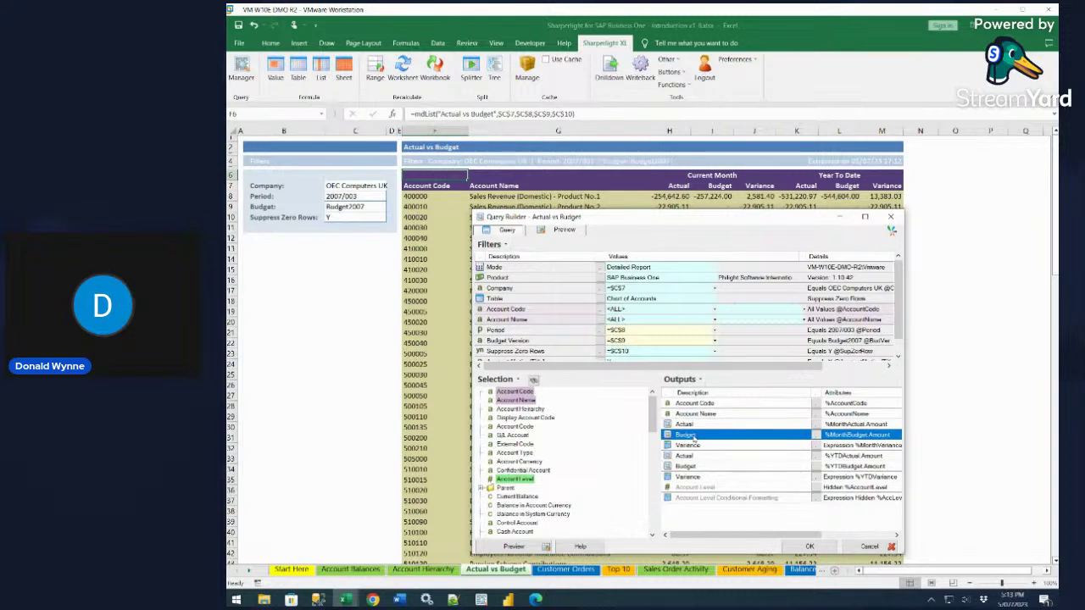
left_click(697, 446)
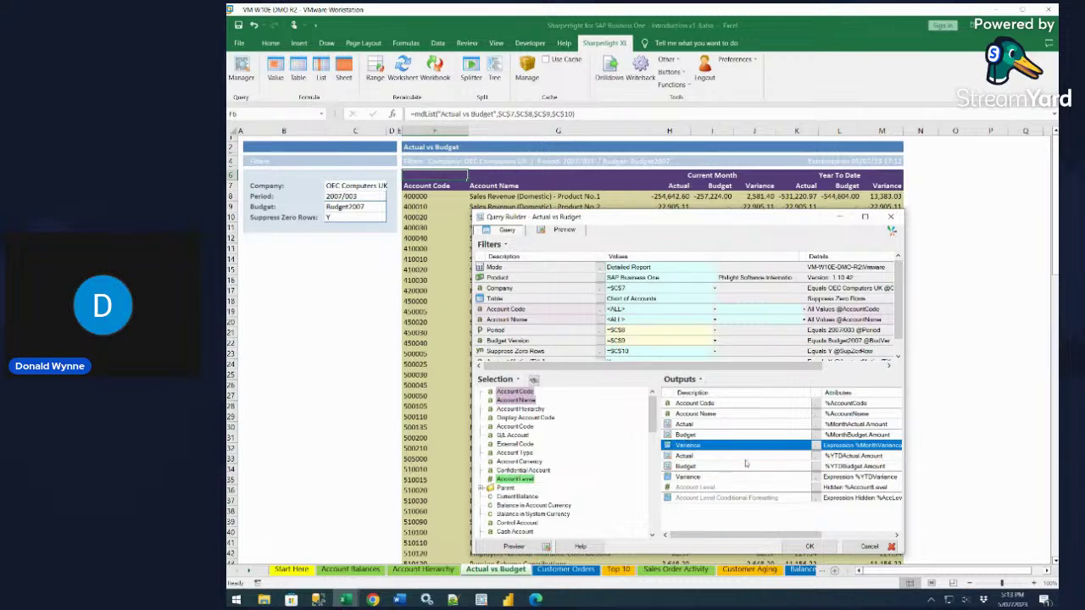
left_click(866, 546)
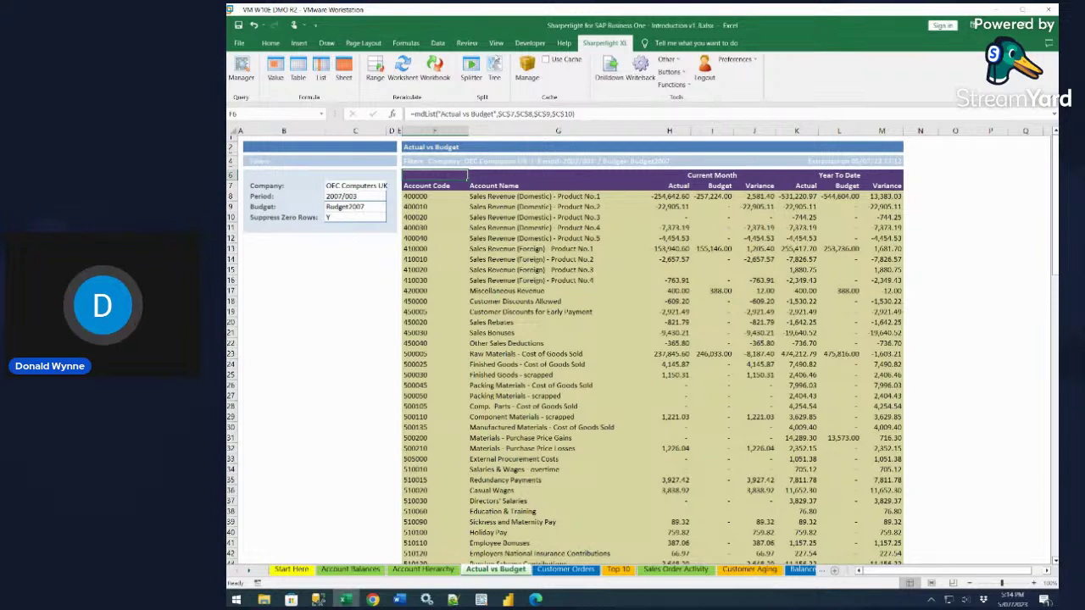
Show the workbook's sheet tree and use it to view the Top 10, Customer Aging and Profit & Loss sheets
left_click(494, 70)
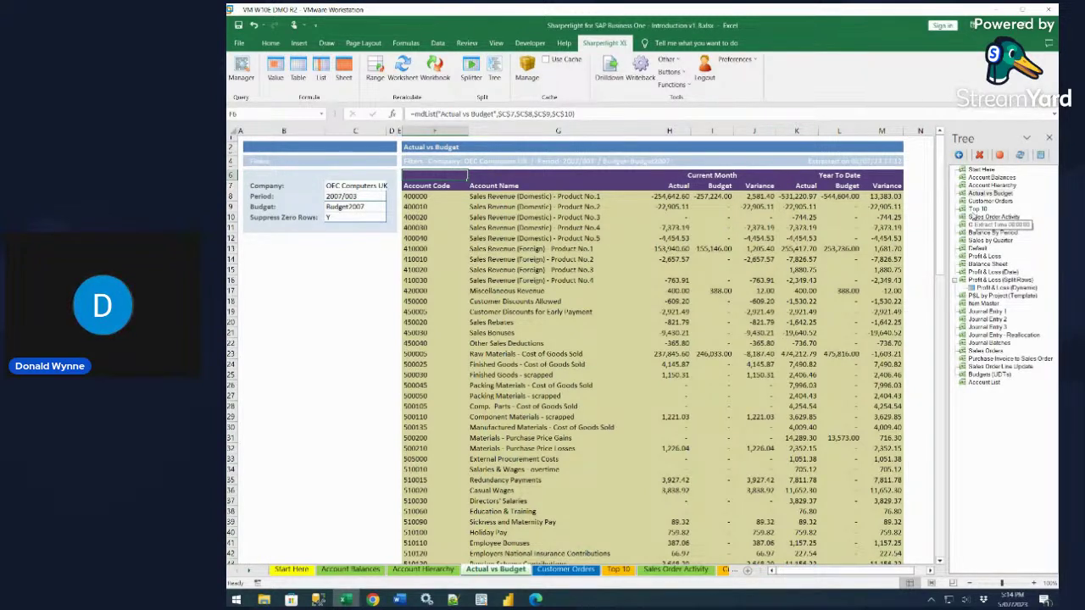
left_click(977, 209)
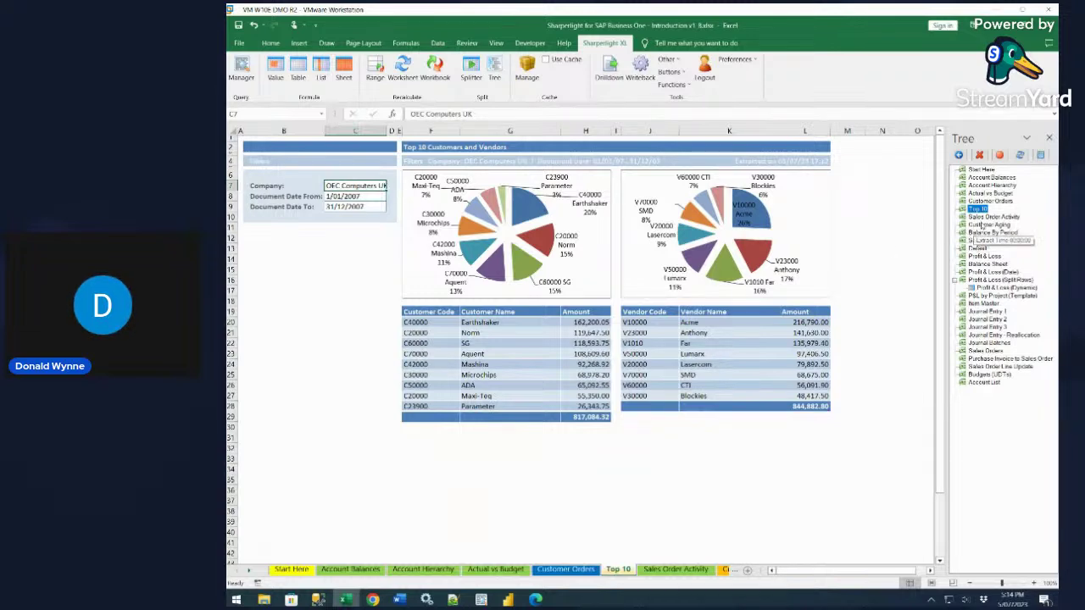
left_click(987, 225)
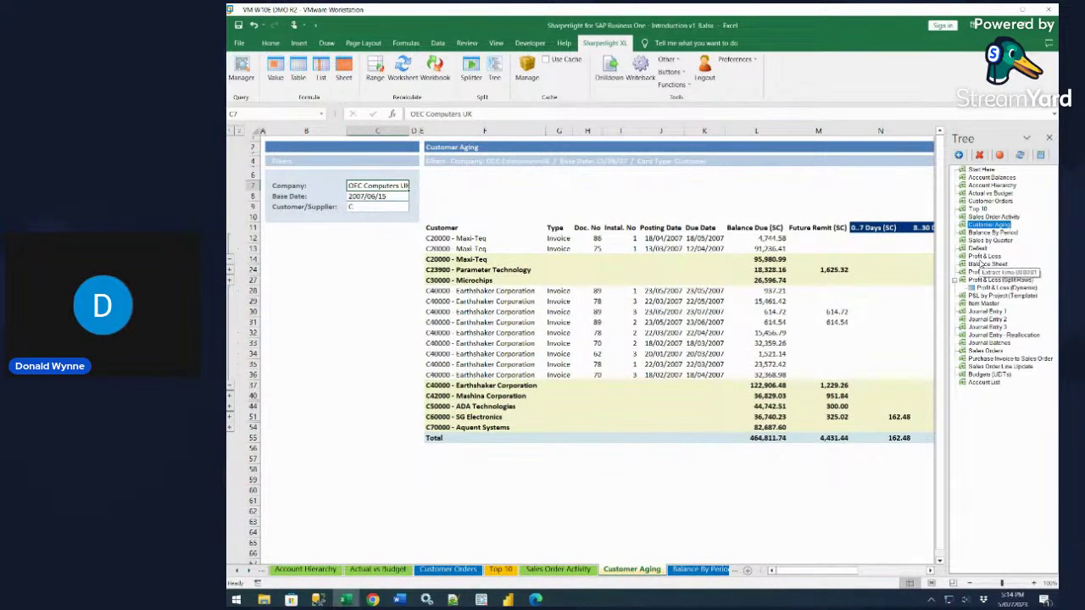
left_click(983, 256)
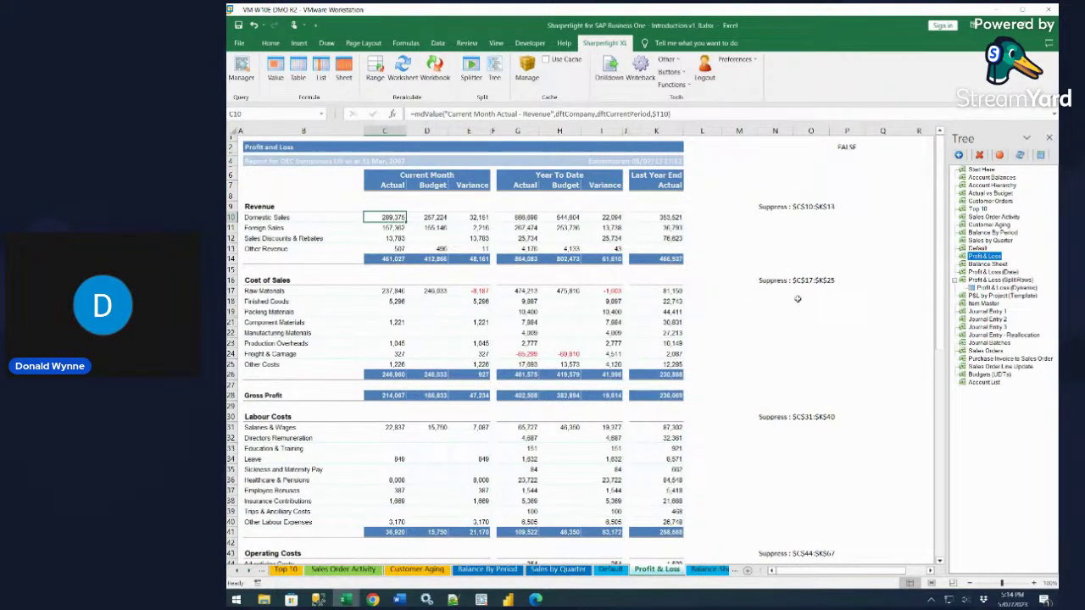
Examine the query behind the Domestic Sales current month actual in C10, cancel it and list the cell's drilldown options
double_click(395, 218)
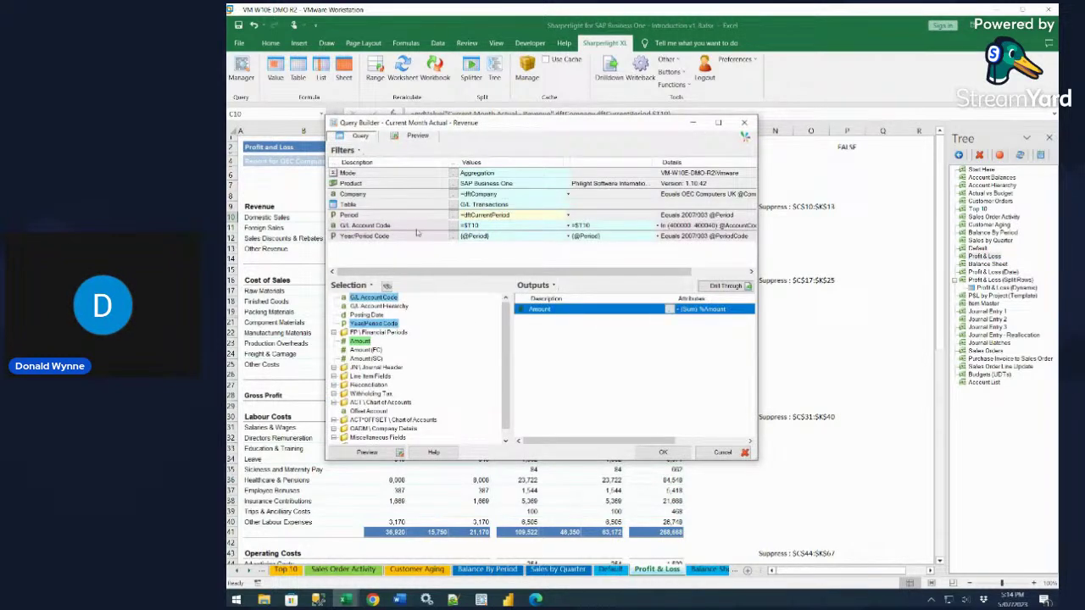
left_click(484, 196)
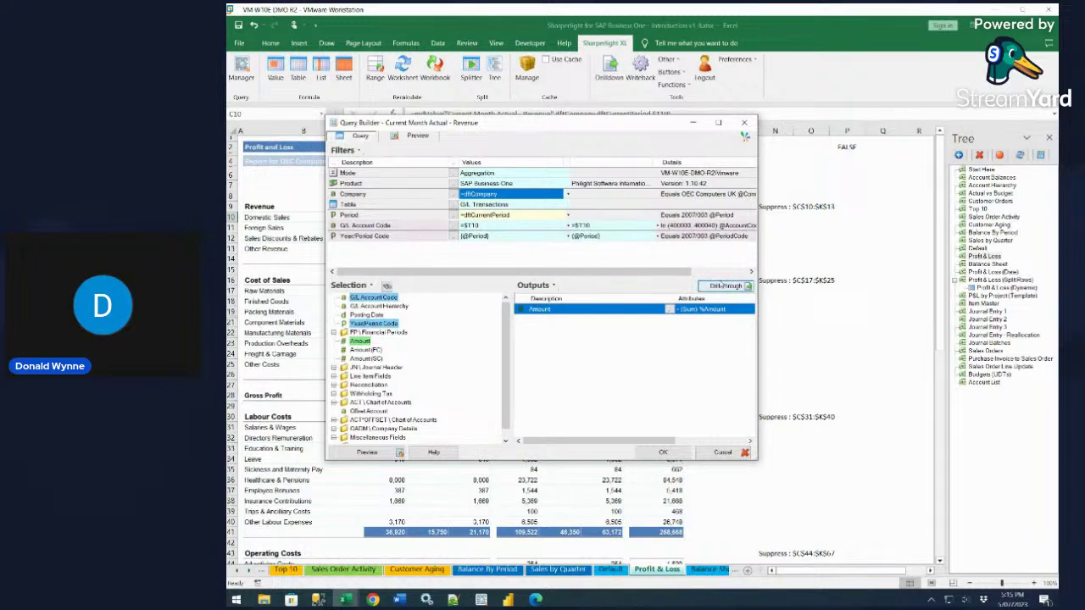
left_click(722, 452)
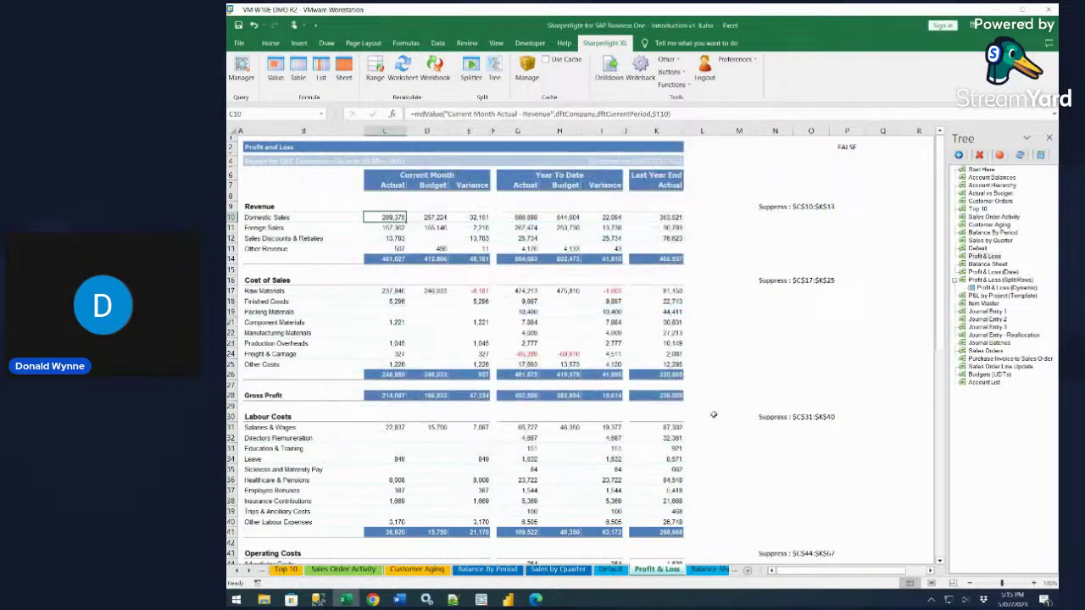
left_click(609, 70)
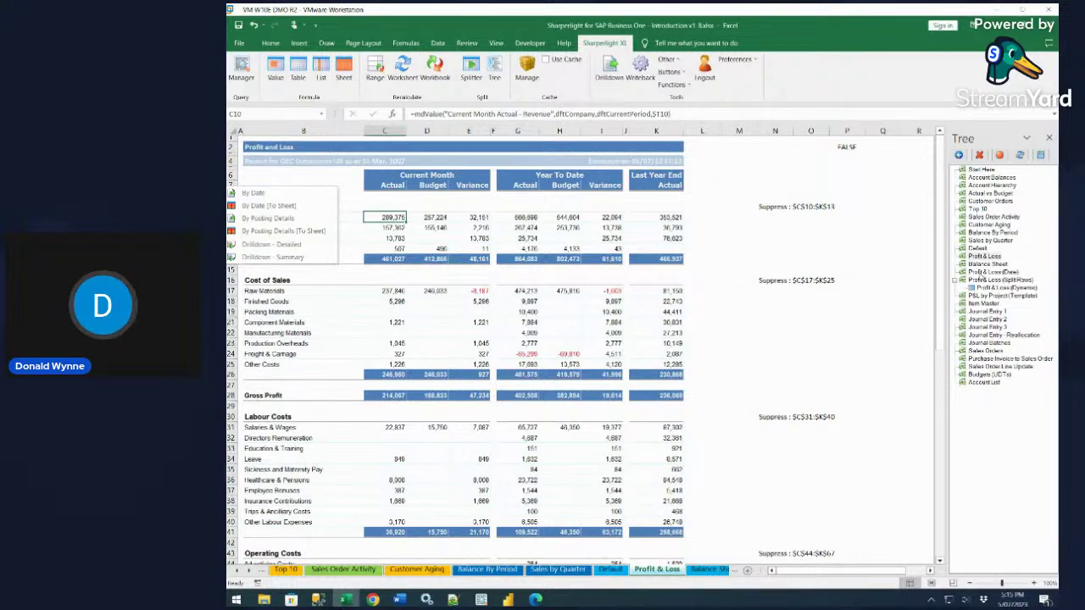
View the Profit & Loss (Date) and Profit & Loss (Split Rows) sheets from the sheet tree
double_click(987, 272)
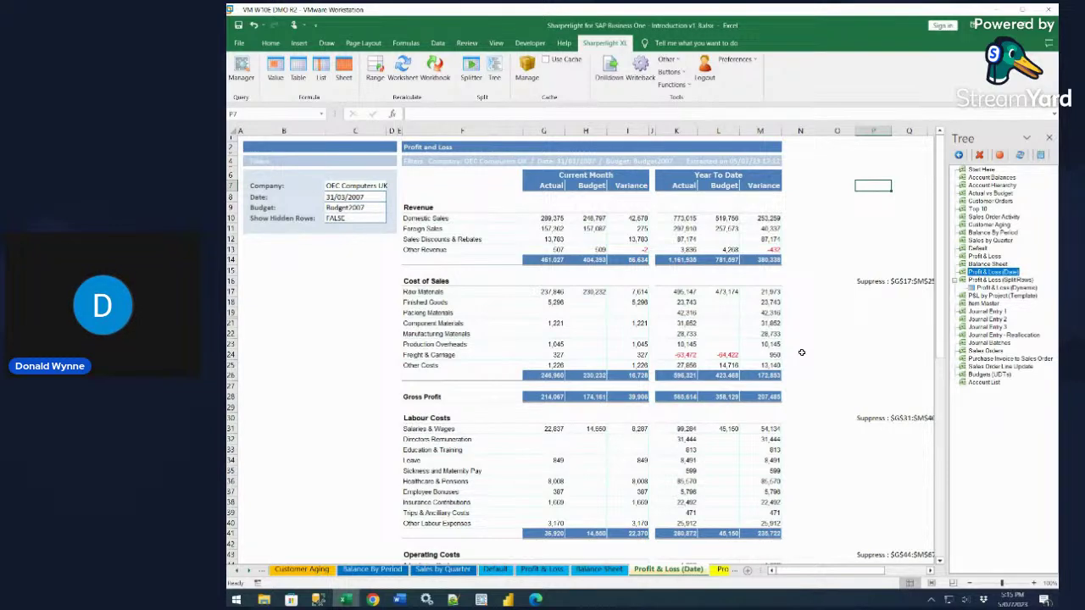
double_click(1000, 280)
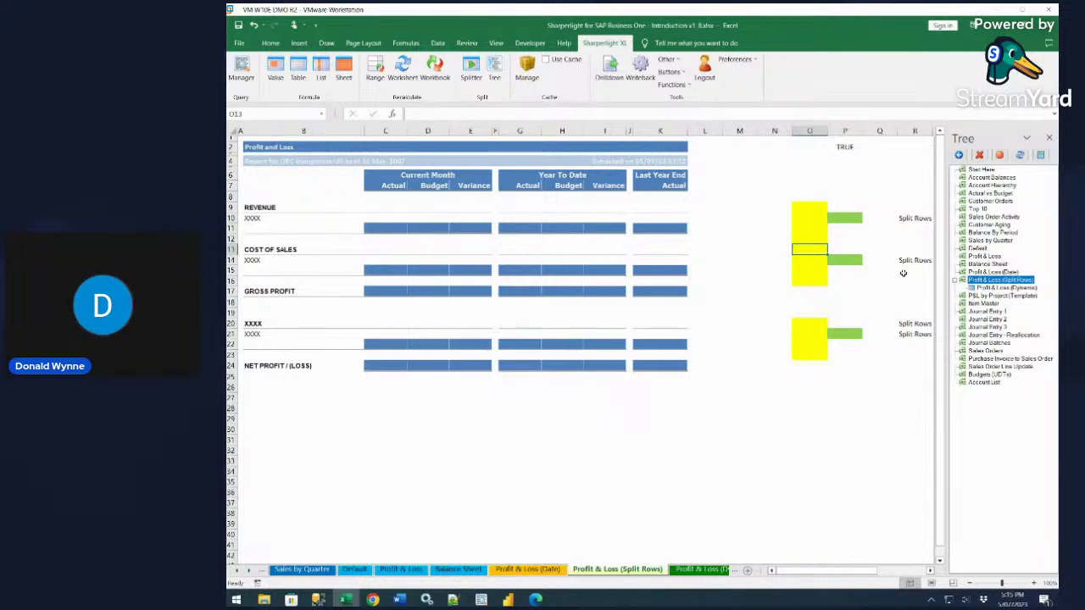
Examine the Split Rows formula in R10 and the expanded Profit & Loss (Dynamic) sheet down through its operating costs
left_click(911, 216)
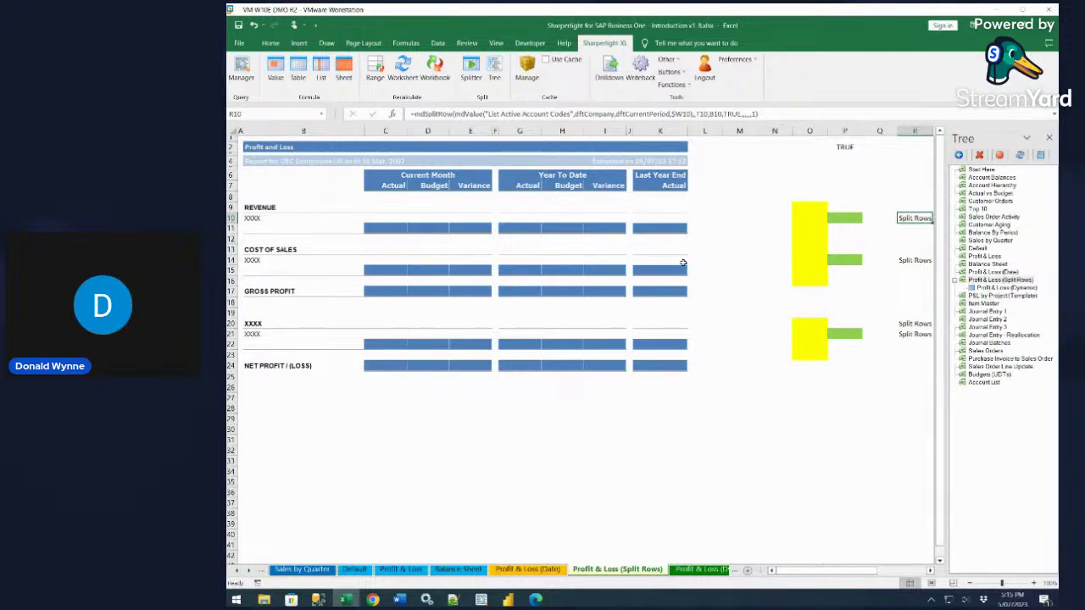
left_click(1004, 288)
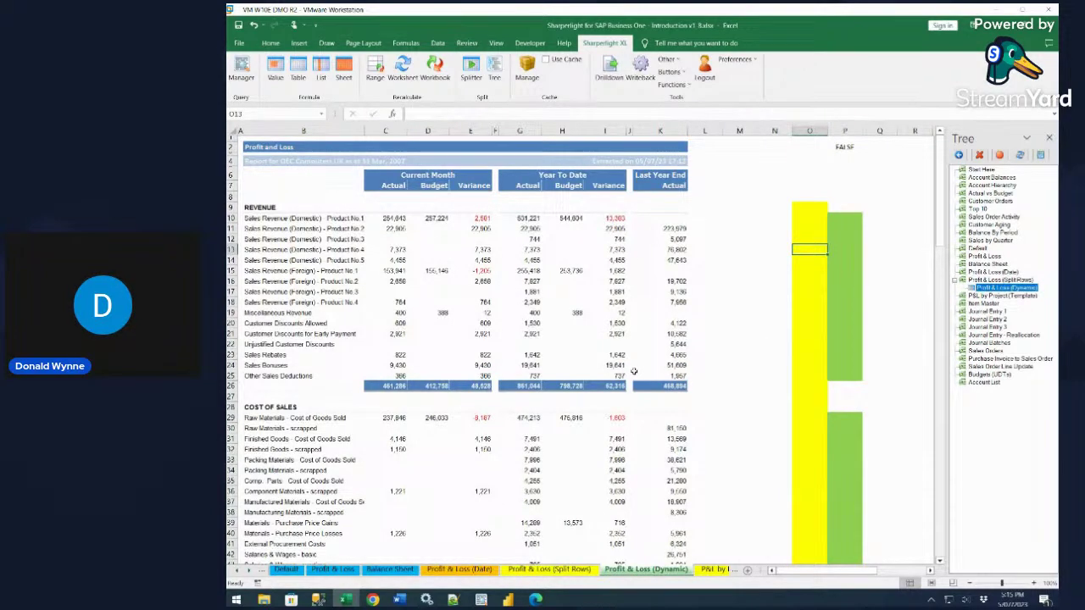
scroll(634, 371, "down", 4)
scroll(639, 363, "down", 5)
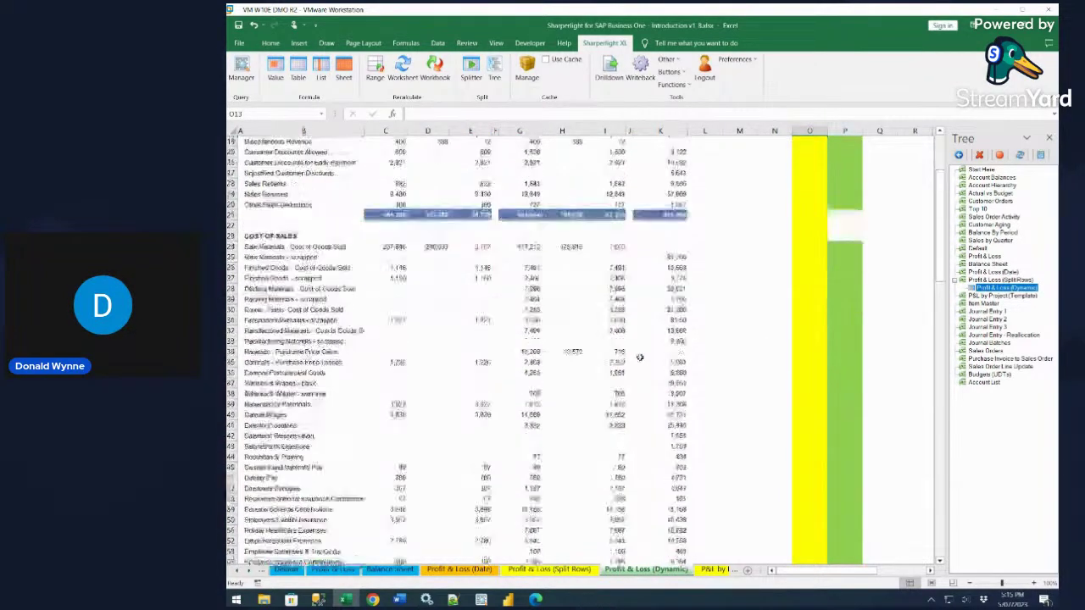
scroll(639, 345, "down", 14)
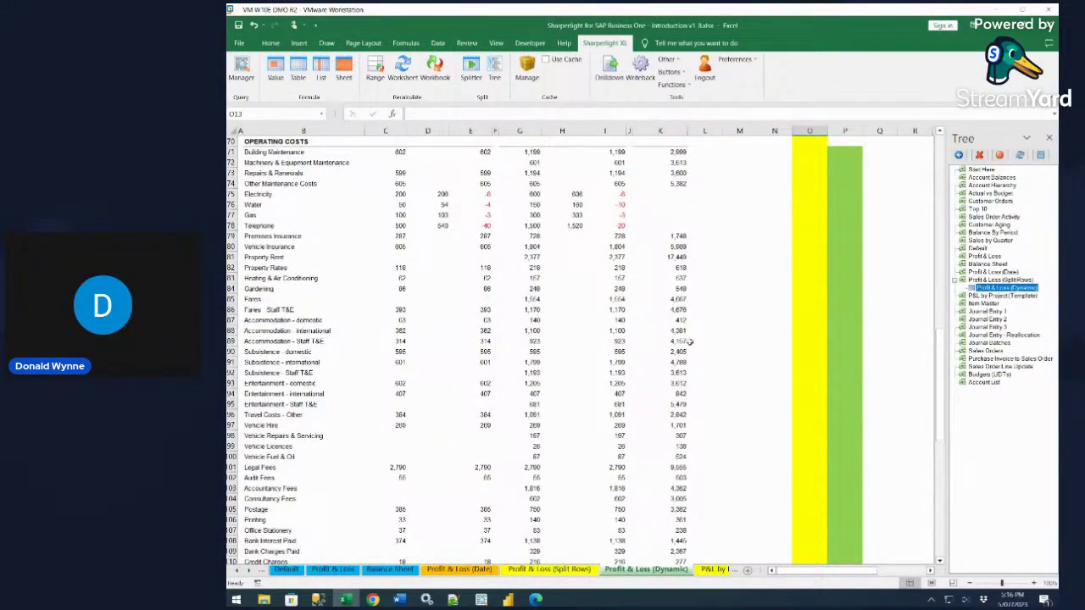
scroll(691, 341, "up", 3)
scroll(691, 333, "up", 2)
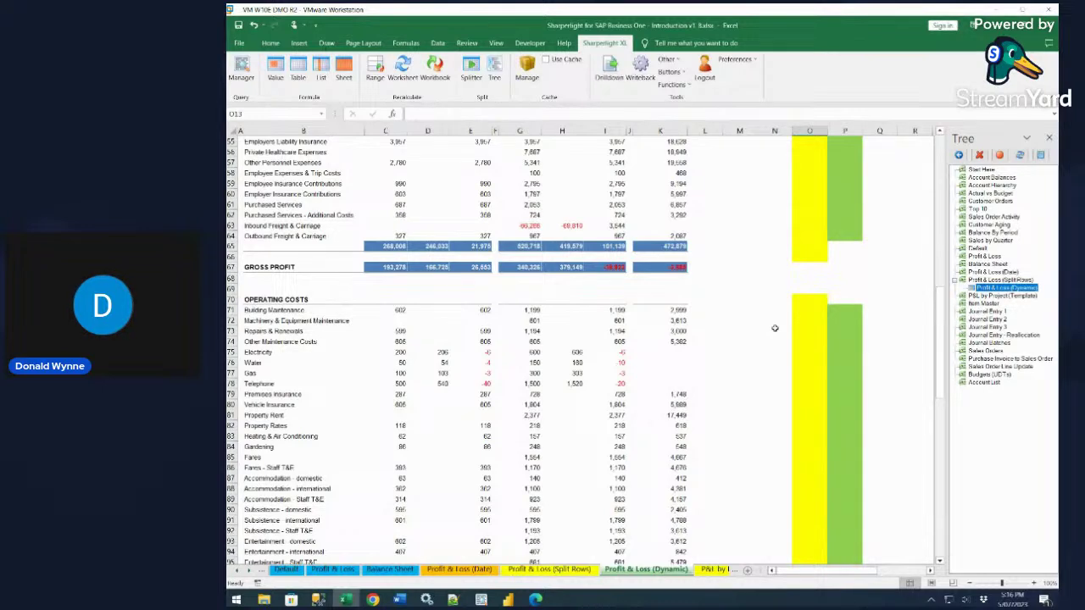
Close the sheet tree and recalculate the P&L by Project (Template) sheet to generate a separate sheet for each project
left_click(715, 570)
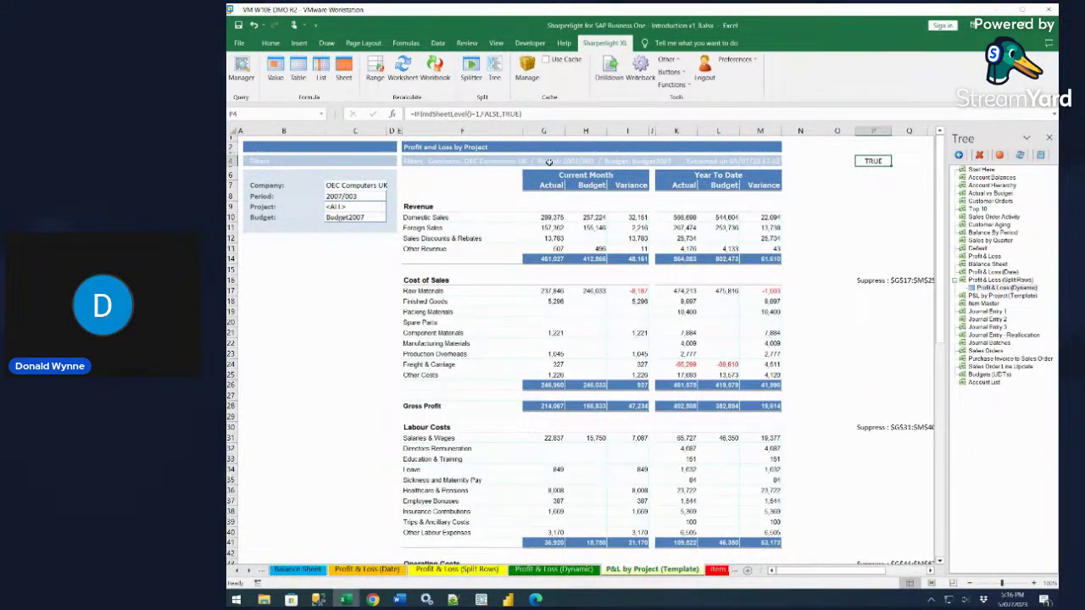
left_click(1049, 138)
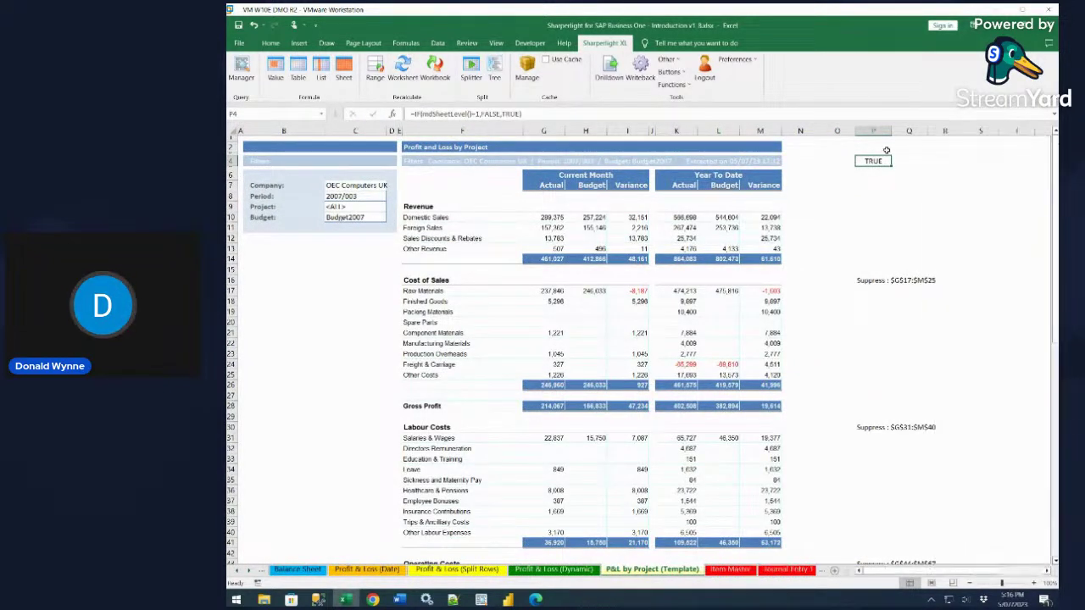
left_click(410, 76)
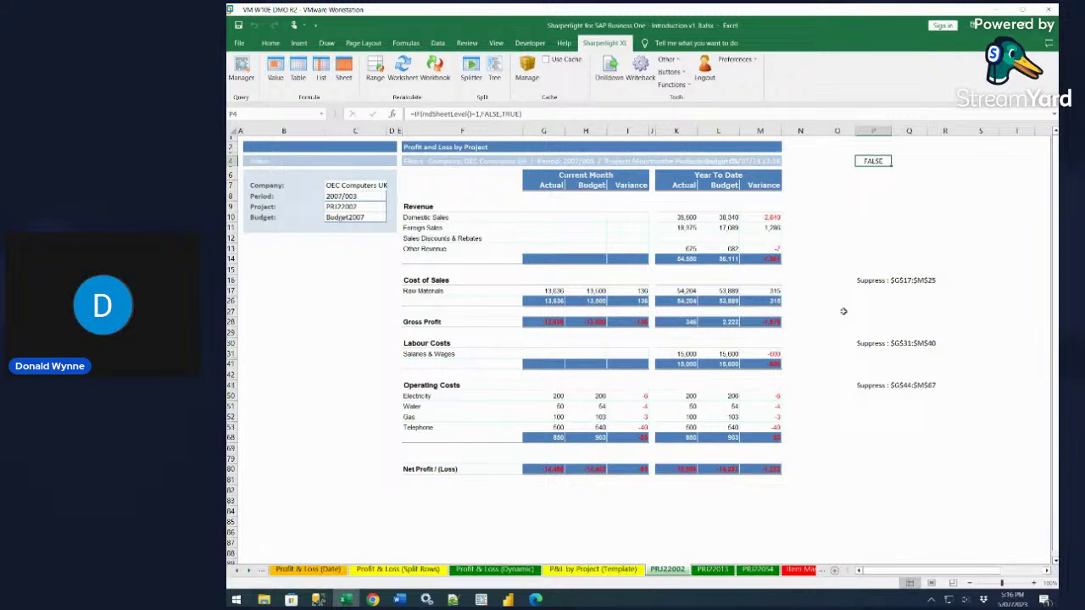
View the generated project sheets PRJ22013, PRJ22054 and PRJ22002, and return to the P&L by Project (Template) sheet
left_click(716, 569)
left_click(753, 573)
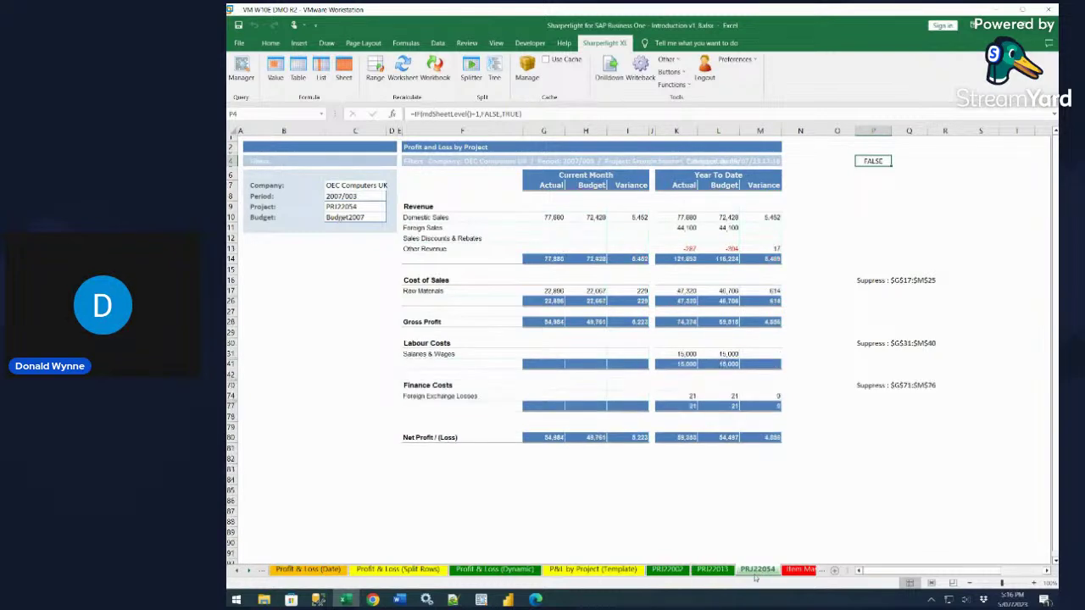
left_click(716, 571)
left_click(669, 571)
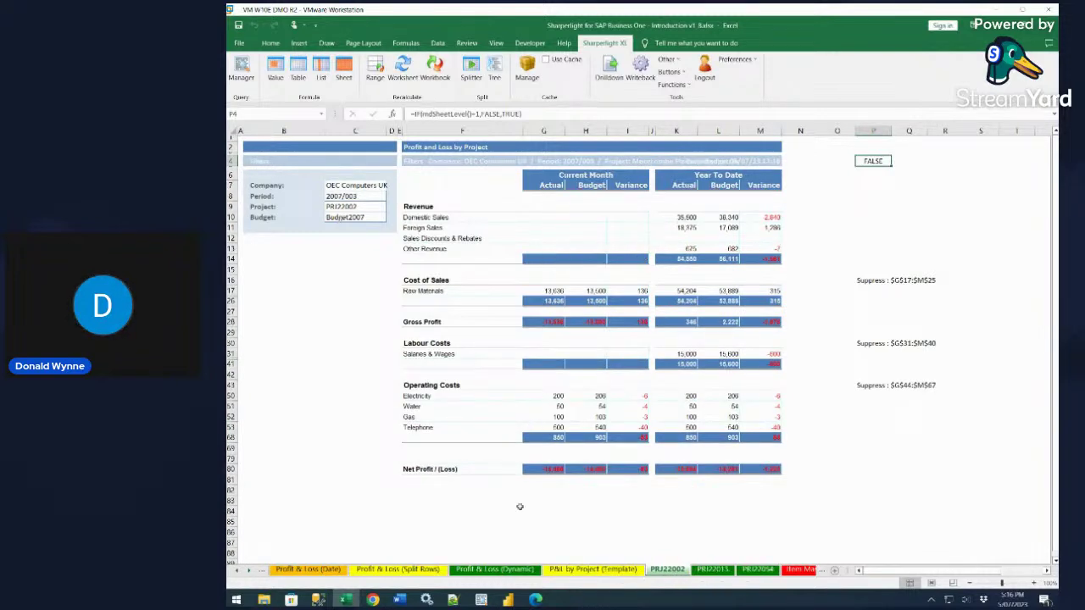
left_click(586, 572)
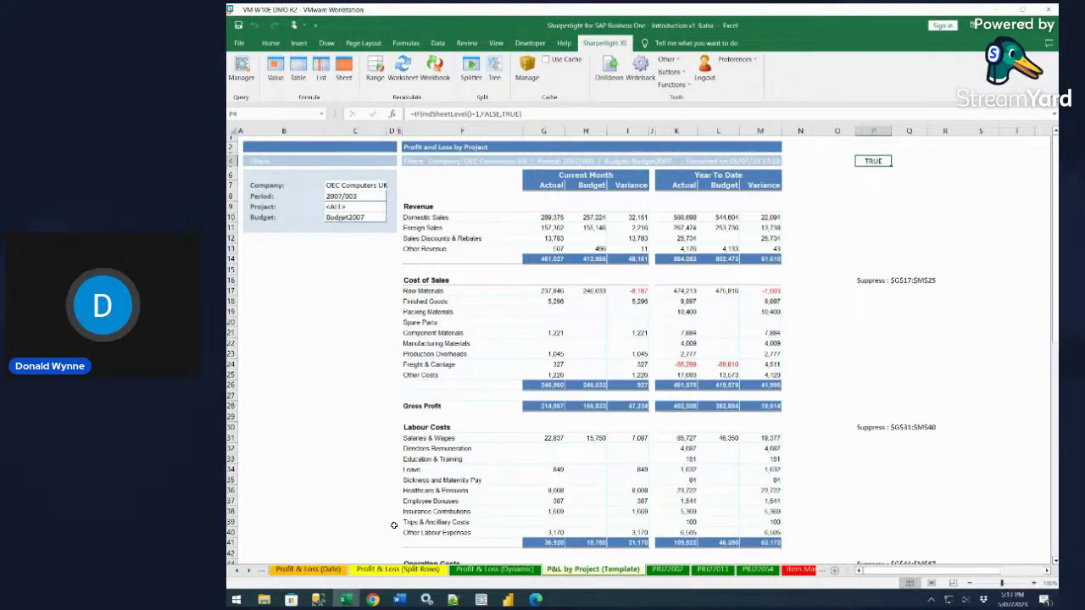
Go to the Journal Entry 2 sheet further along in the workbook
left_click(248, 572)
left_click(249, 571)
left_click(248, 571)
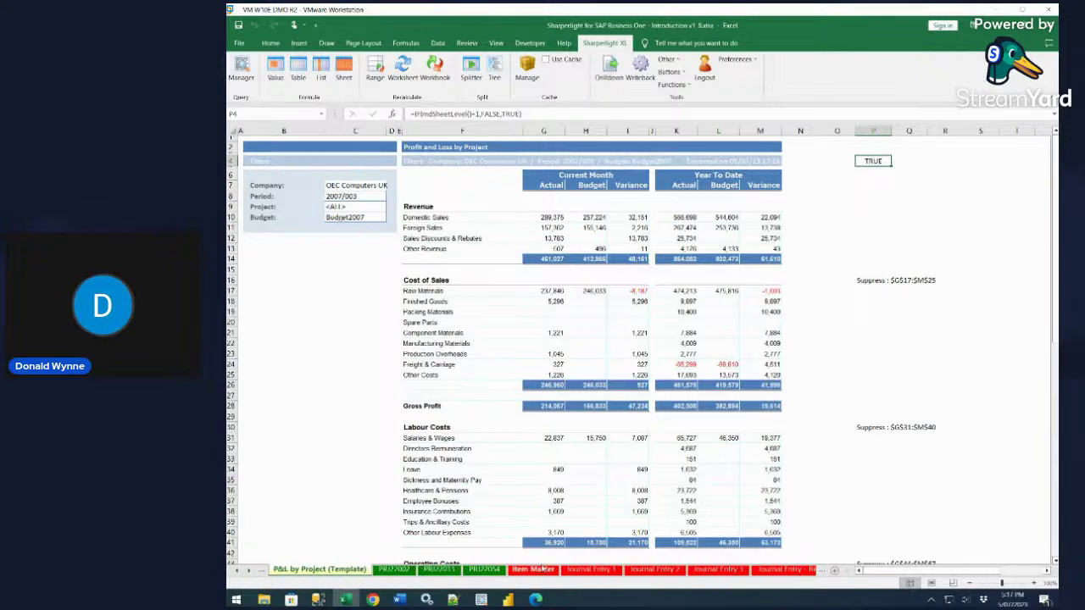
left_click(661, 574)
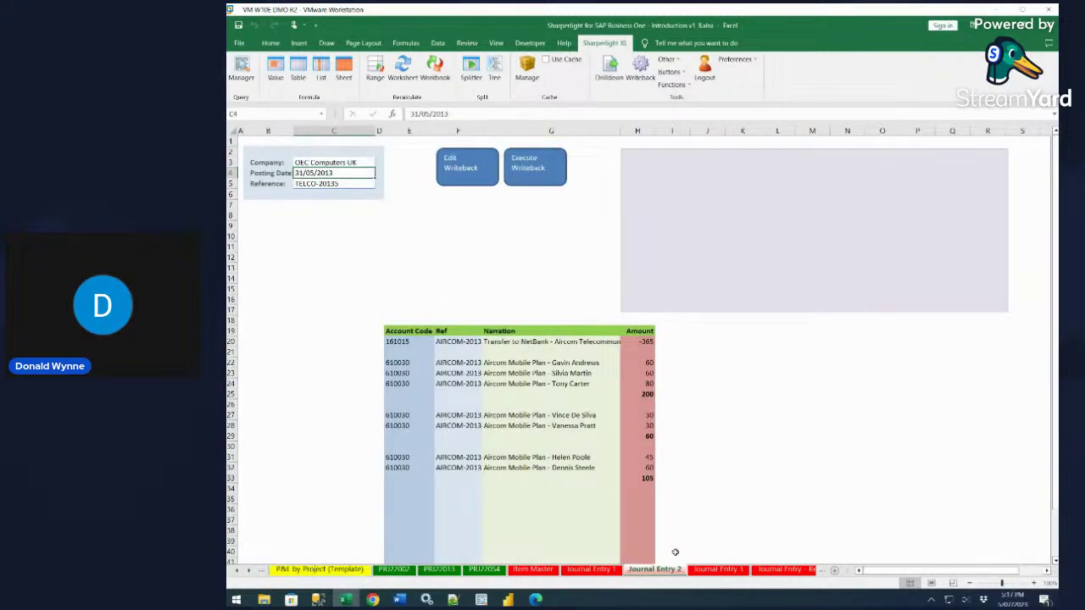
Load the saved JournalEntry writeback definition and show only the fields that hold values
left_click(641, 72)
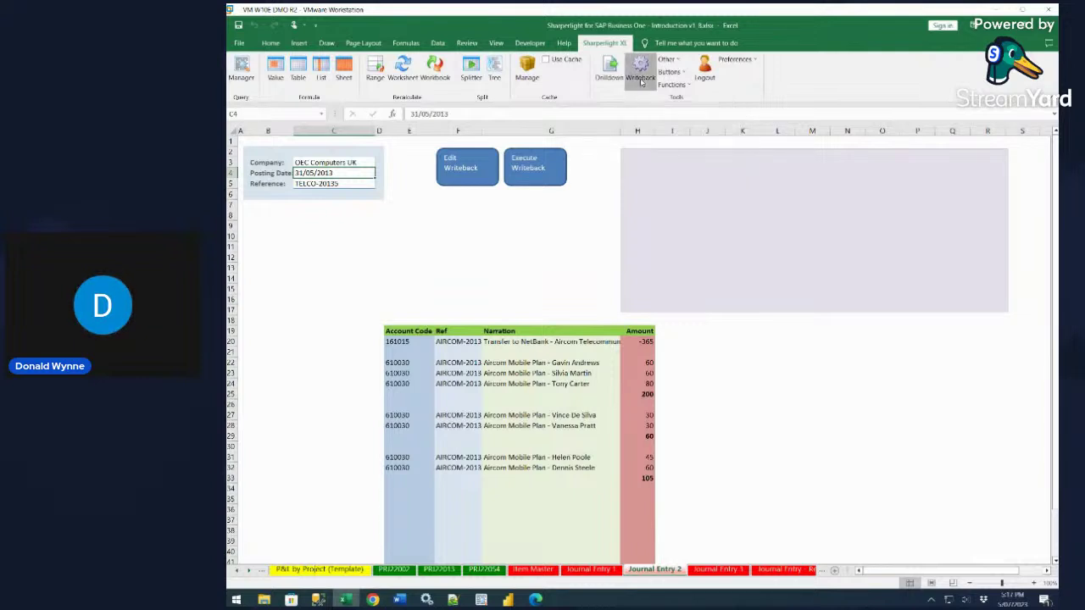
left_click_drag(513, 143, 694, 142)
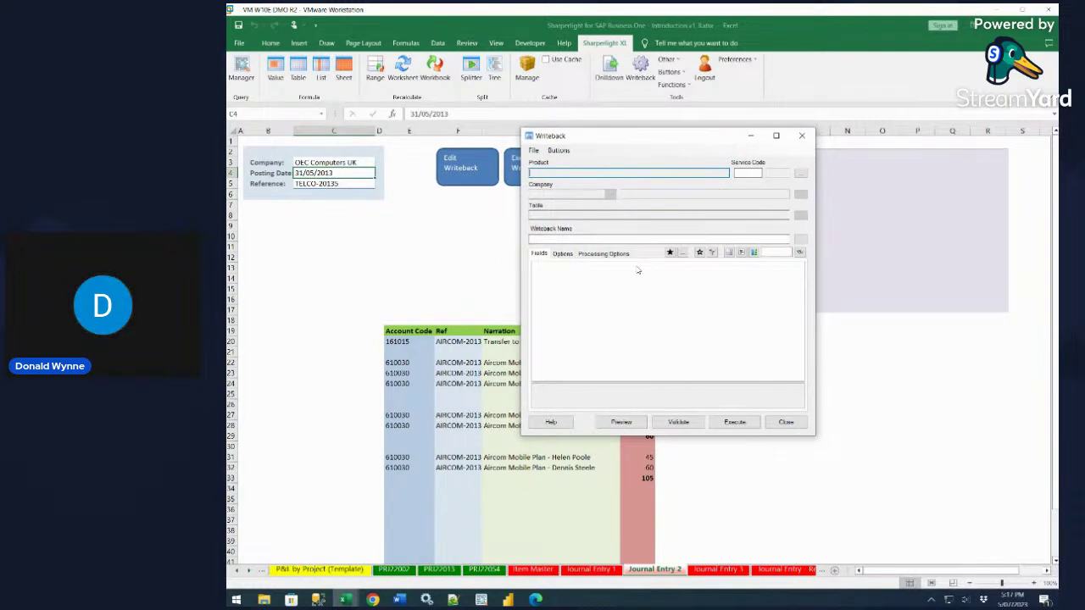
left_click(800, 241)
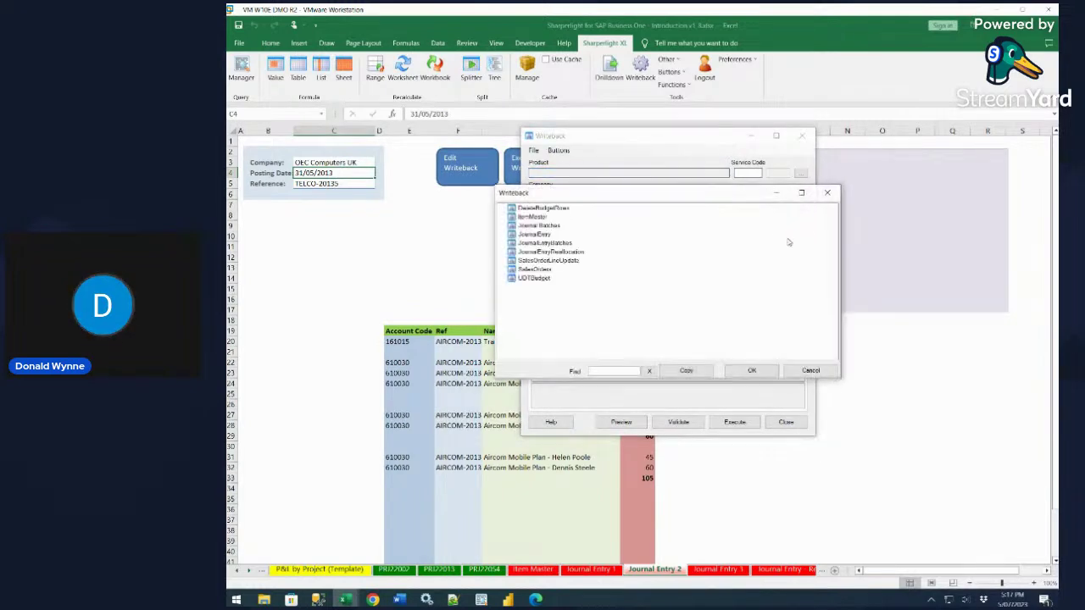
double_click(537, 234)
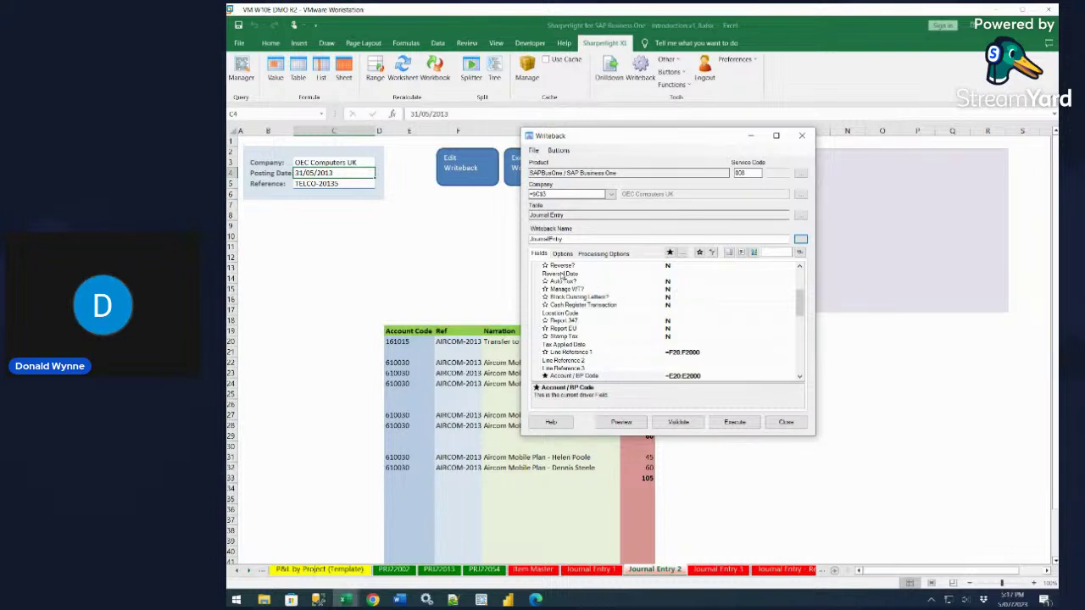
left_click(712, 252)
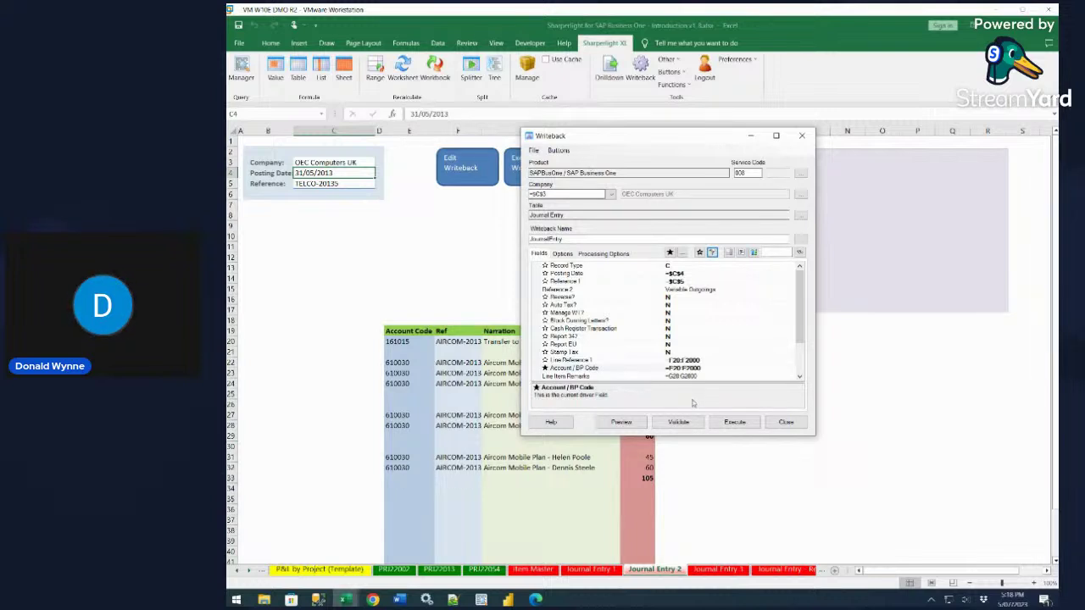
Execute the JournalEntry writeback to post the sheet's journal lines to SAP, and close the writeback definition
left_click_drag(716, 138, 532, 204)
left_click(552, 491)
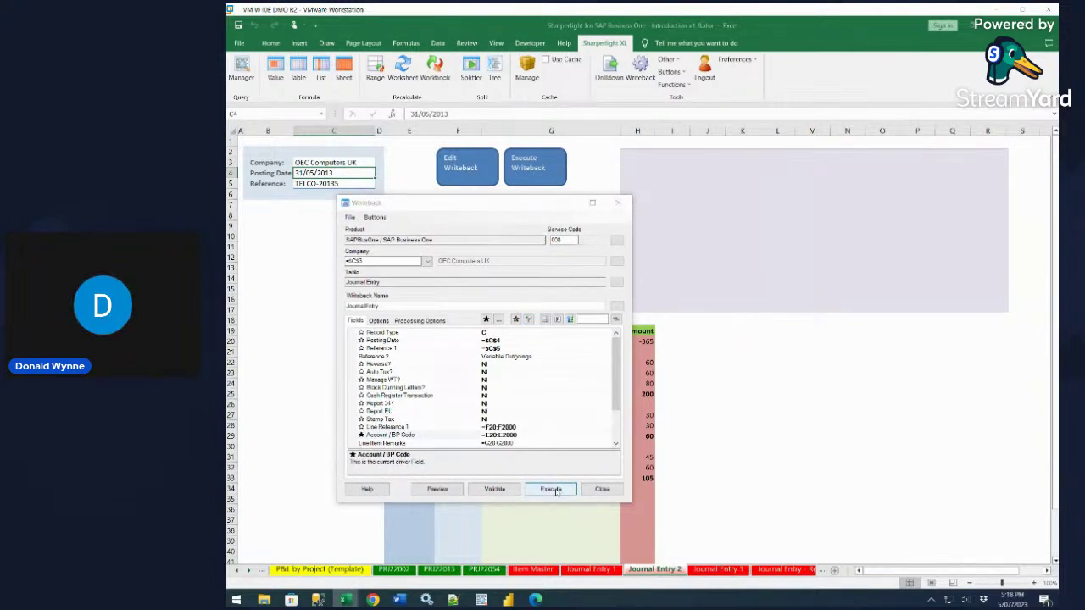
left_click_drag(471, 207, 834, 272)
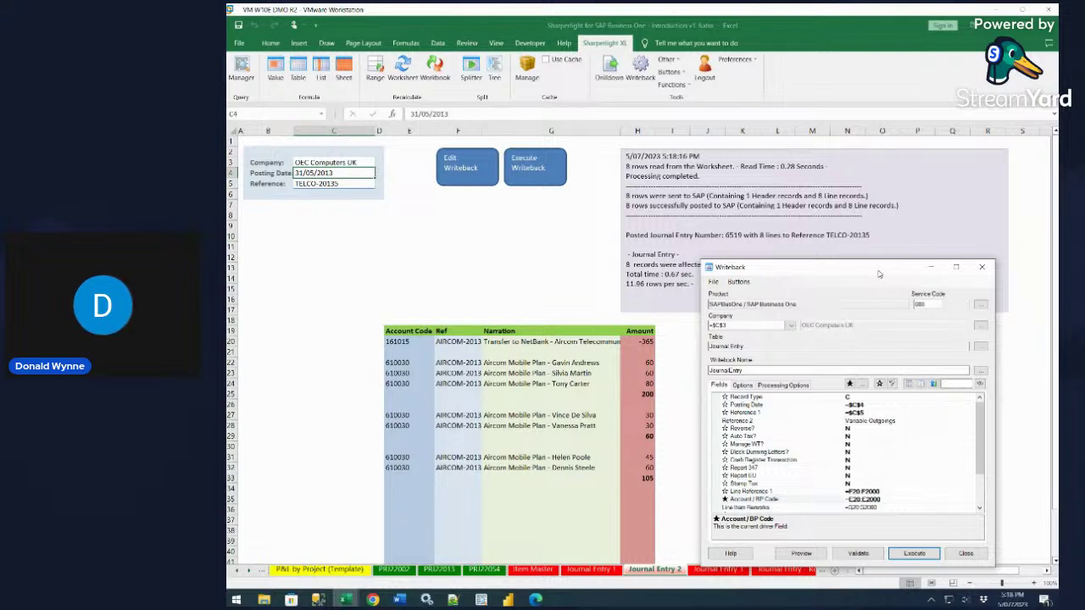
left_click(965, 552)
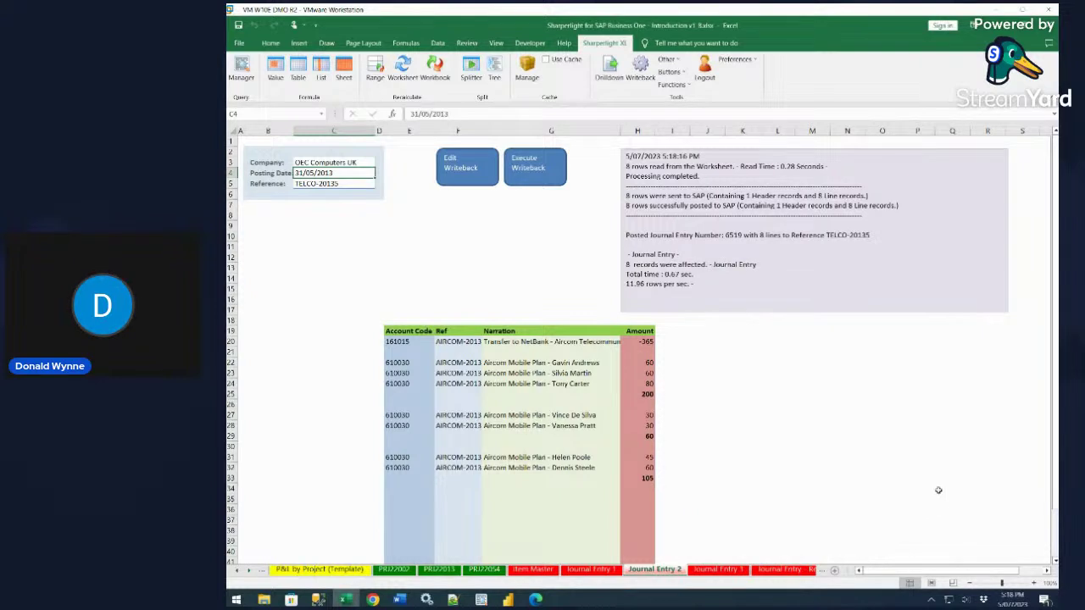
Look over the remaining sheet names, minimise Excel and view the G/L Transactions report and chart in Chrome
left_click(249, 572)
left_click(249, 572)
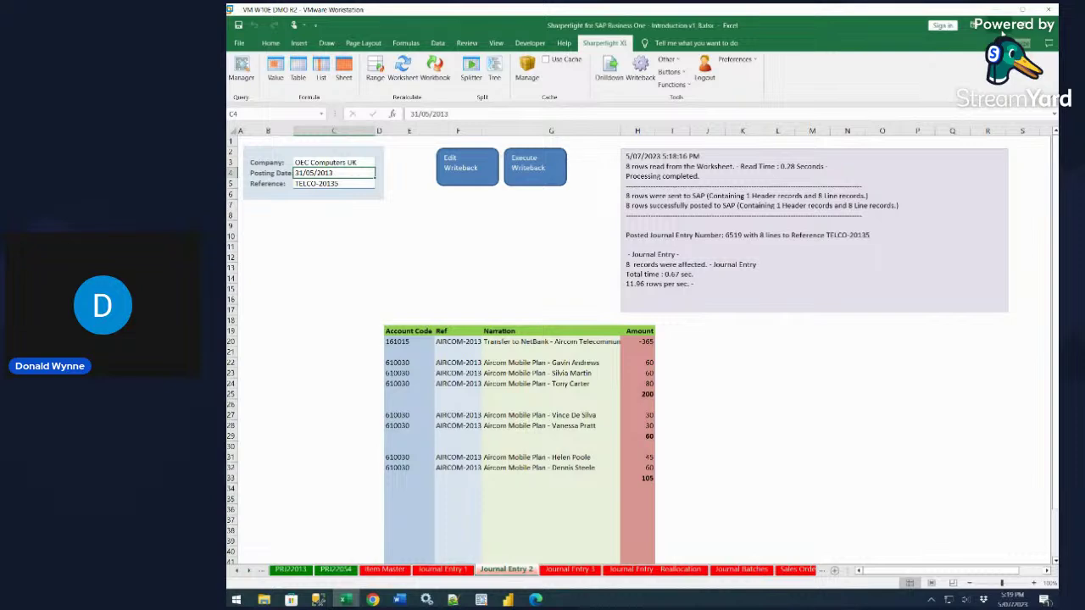
left_click(1006, 26)
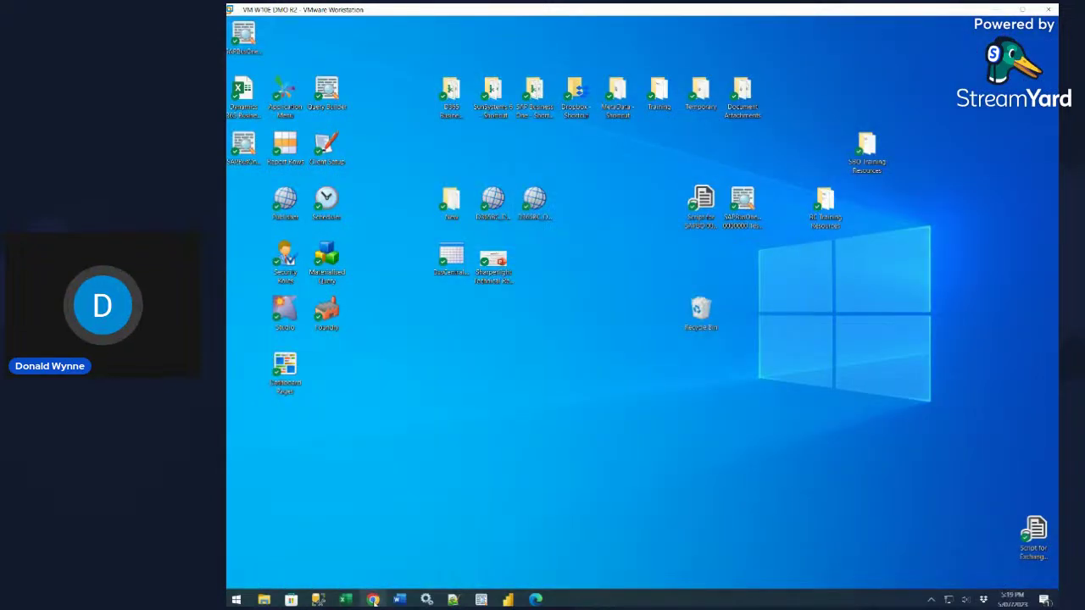
left_click(373, 599)
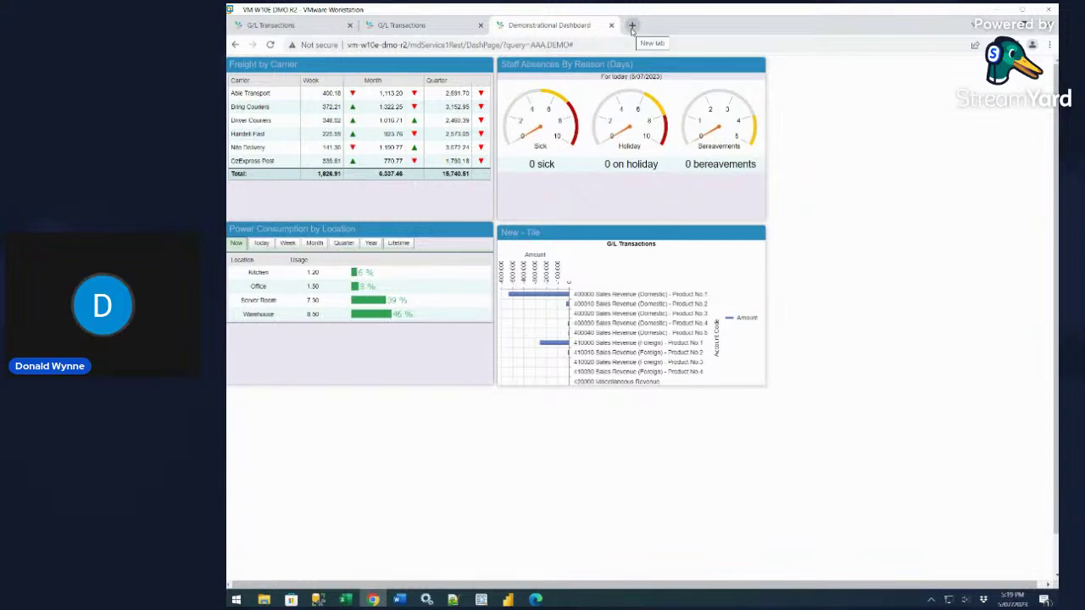
left_click(280, 25)
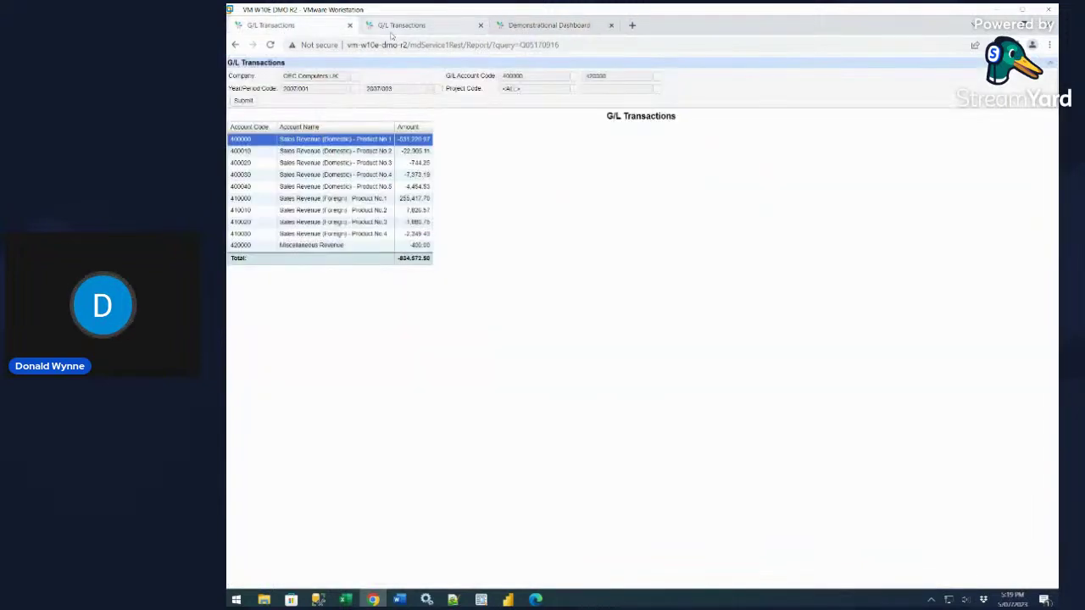
left_click(397, 29)
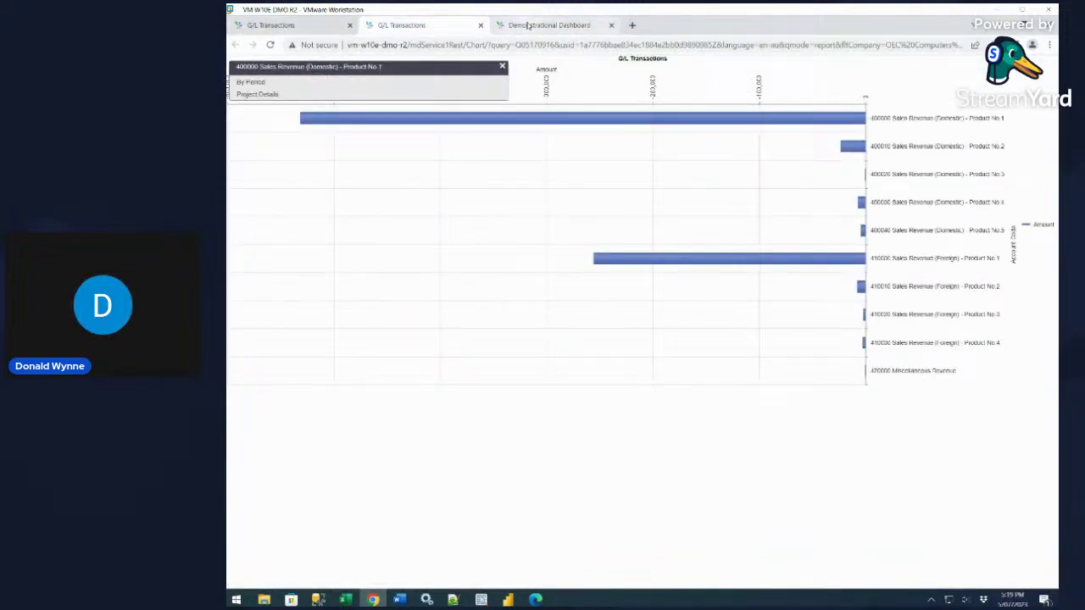
Load the bookmarked Sharperlight Homepage in a new browser tab and close the G/L Transactions and Demonstrational Dashboard tabs
left_click(632, 28)
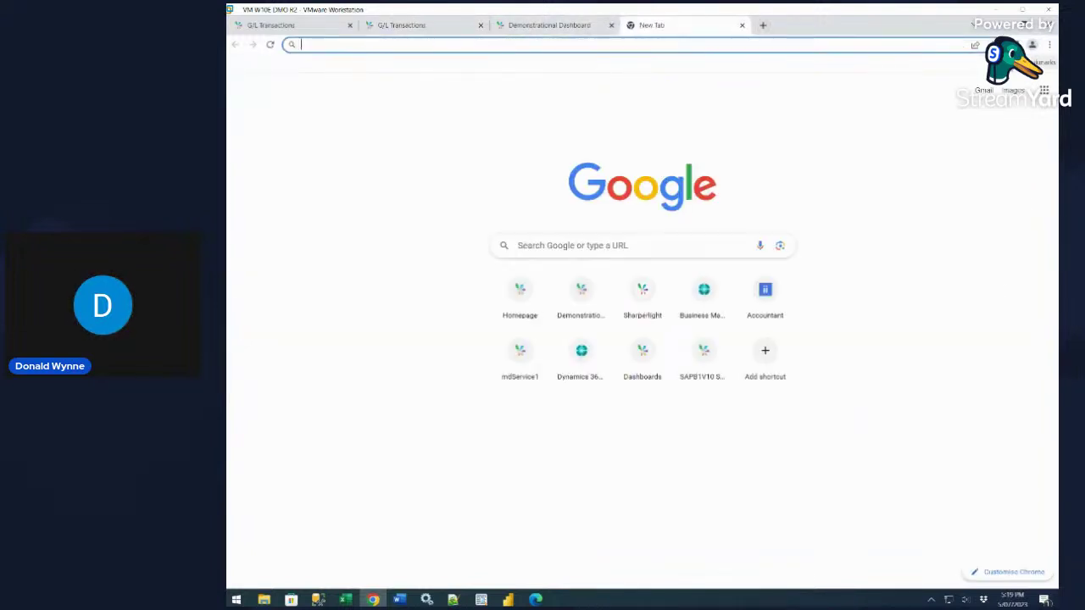
left_click(1035, 63)
left_click(947, 89)
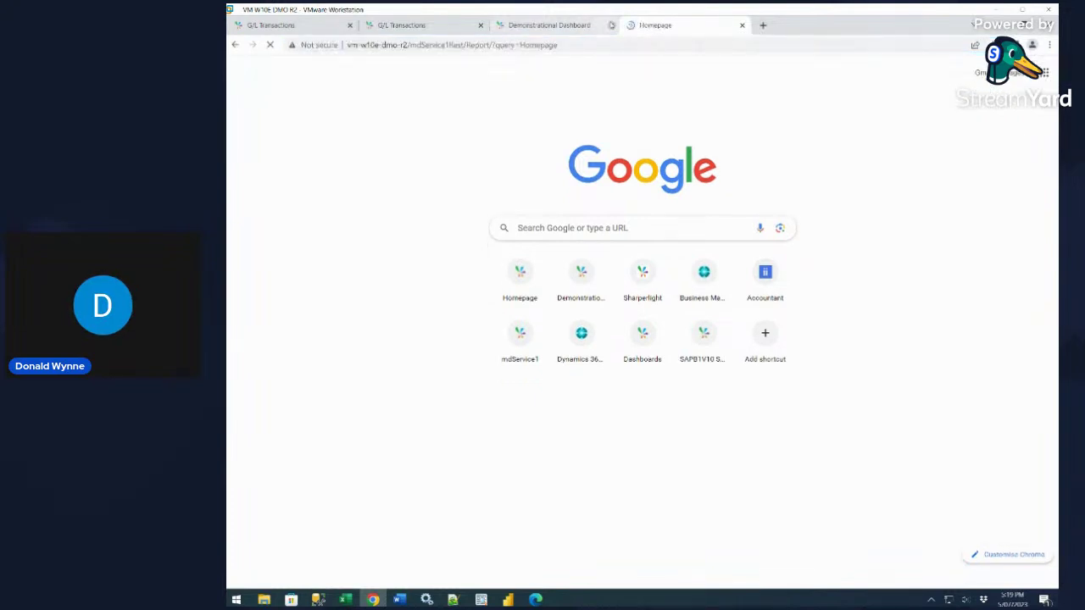
left_click(611, 25)
left_click(480, 25)
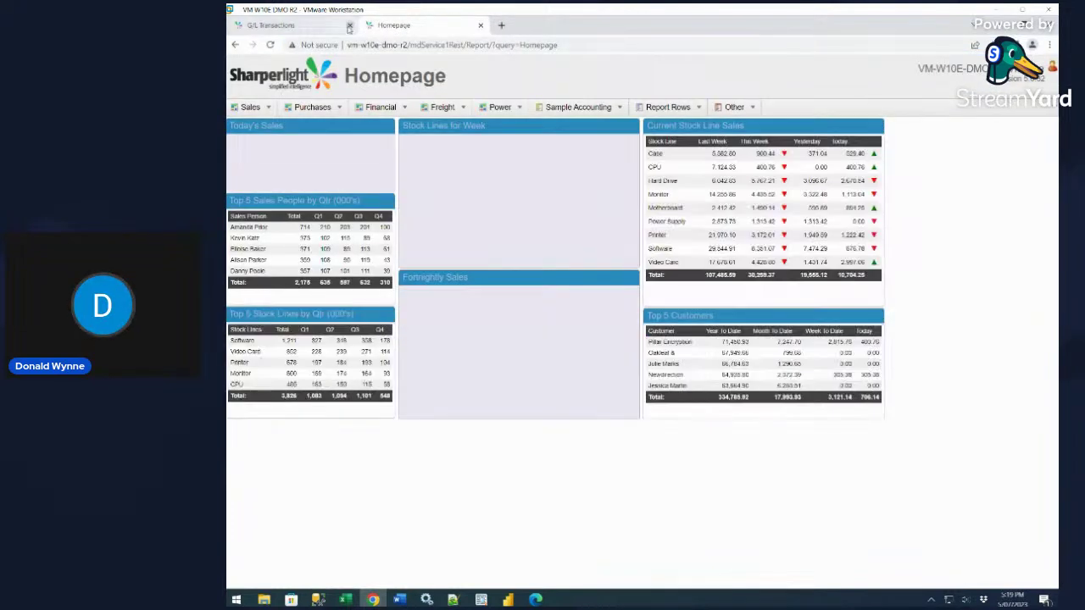
left_click(349, 25)
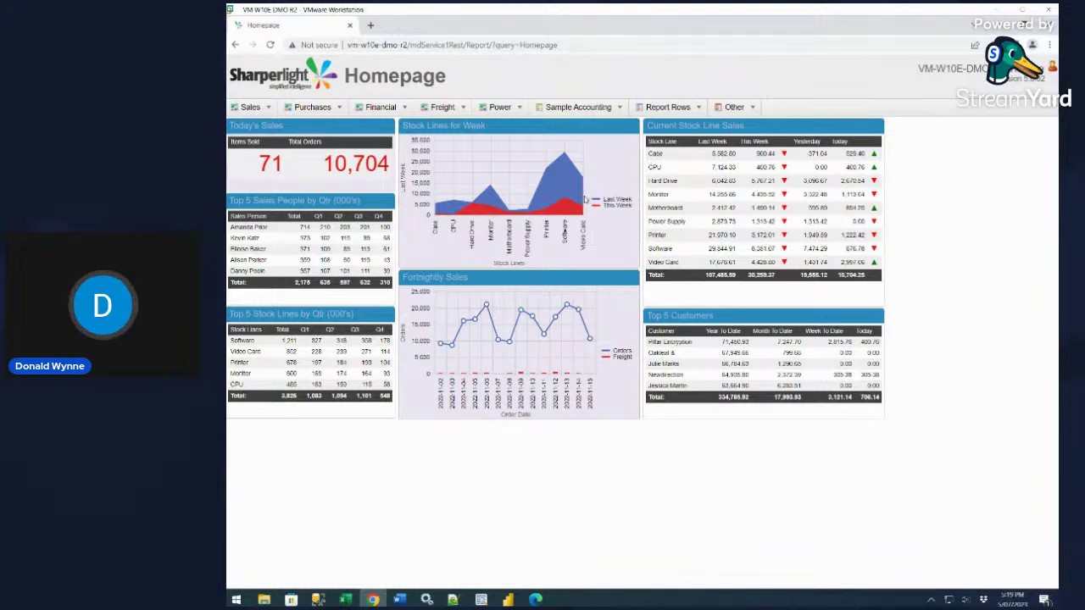
View the Product Lines dashboard from the Homepage's Sales reports
mouse_move(321, 113)
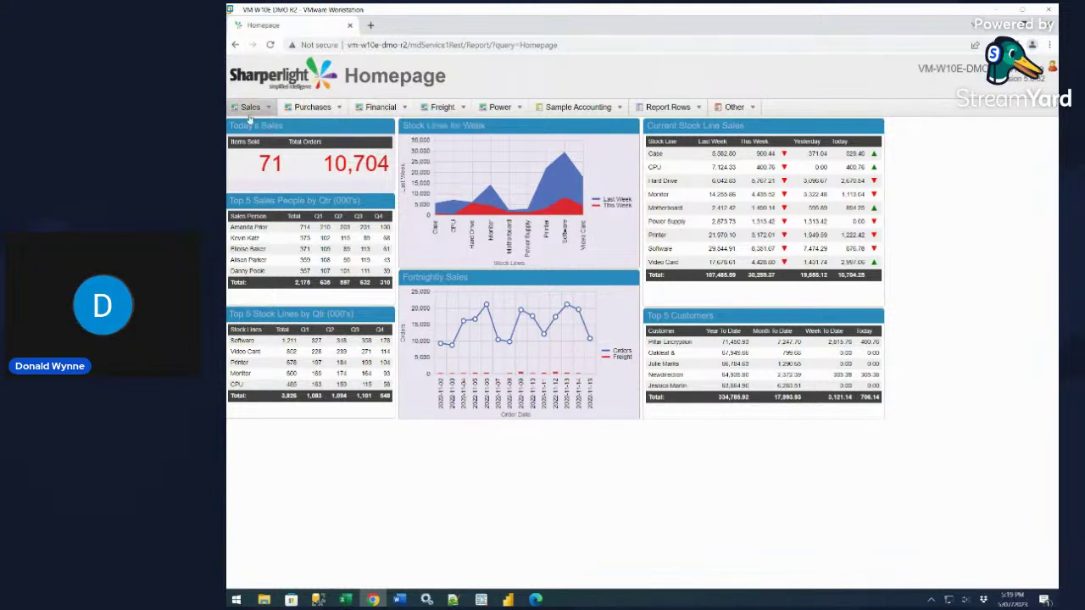
mouse_move(250, 109)
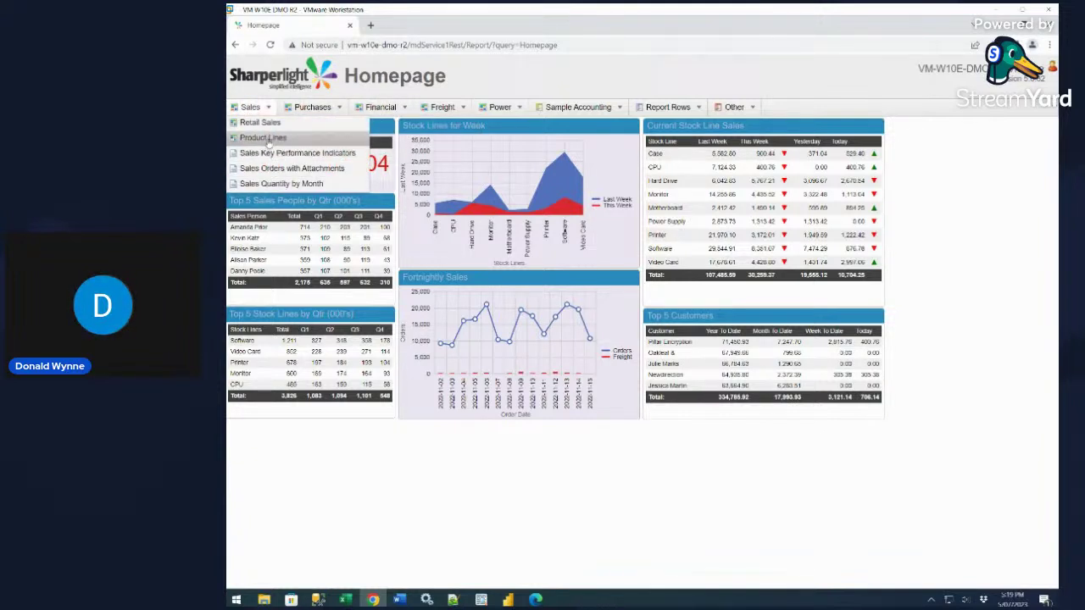
left_click(263, 137)
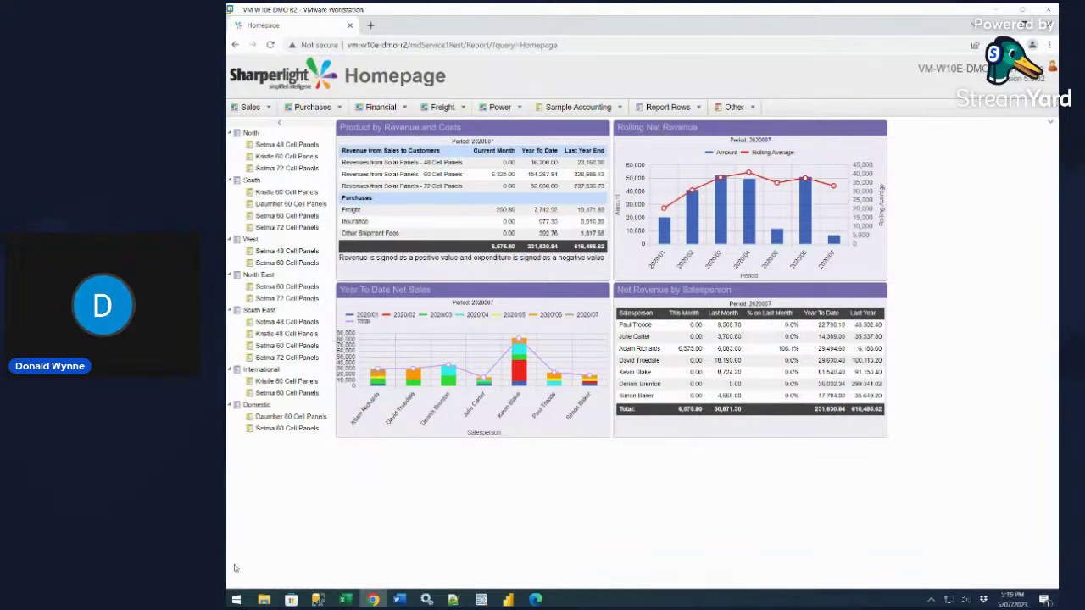
Launch the Sharperlight Publisher to list the published reports
left_click(237, 599)
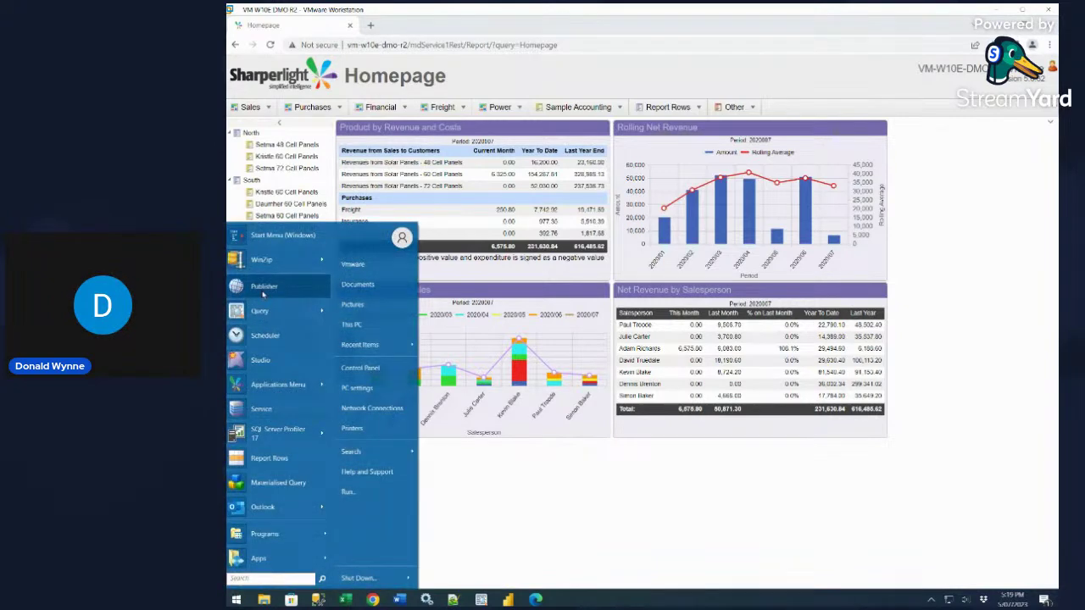
left_click(264, 294)
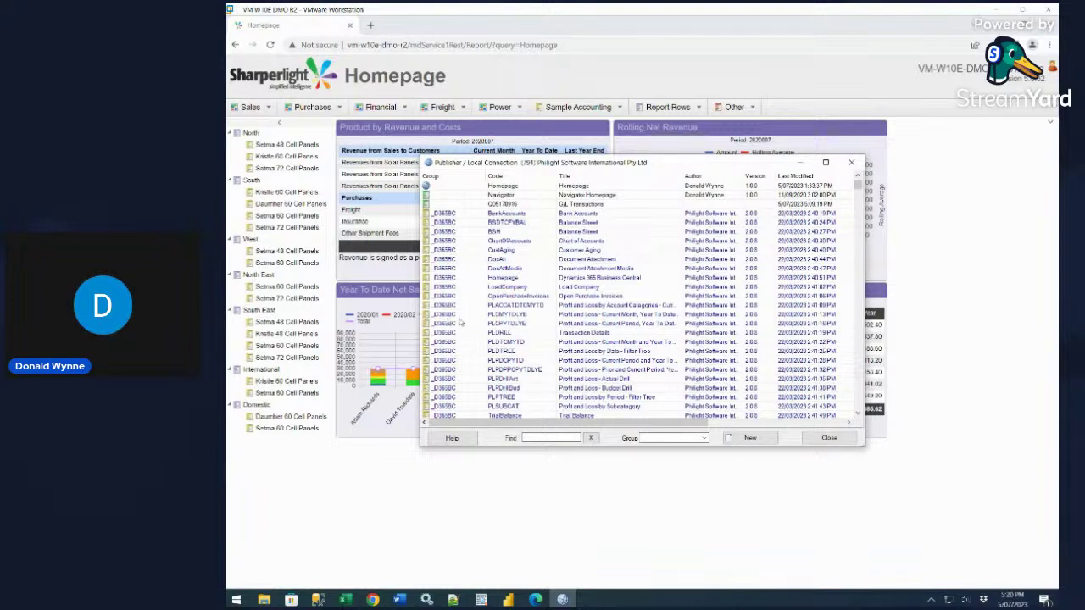
Review the table and chart settings of the G/L Transactions published query, cancel, and return to the Homepage
double_click(527, 208)
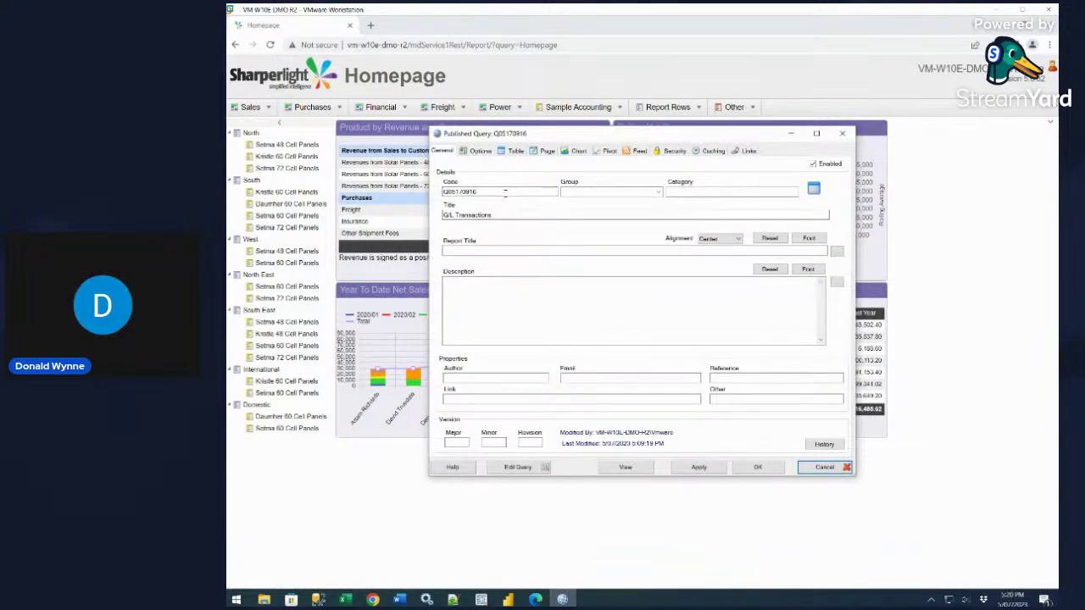
left_click(516, 152)
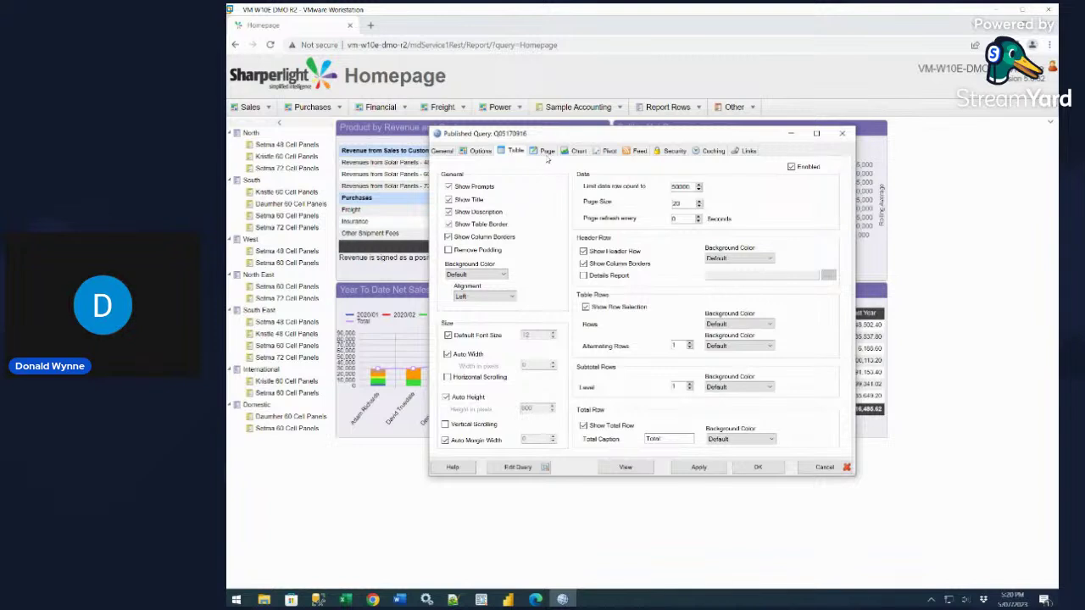
left_click(576, 153)
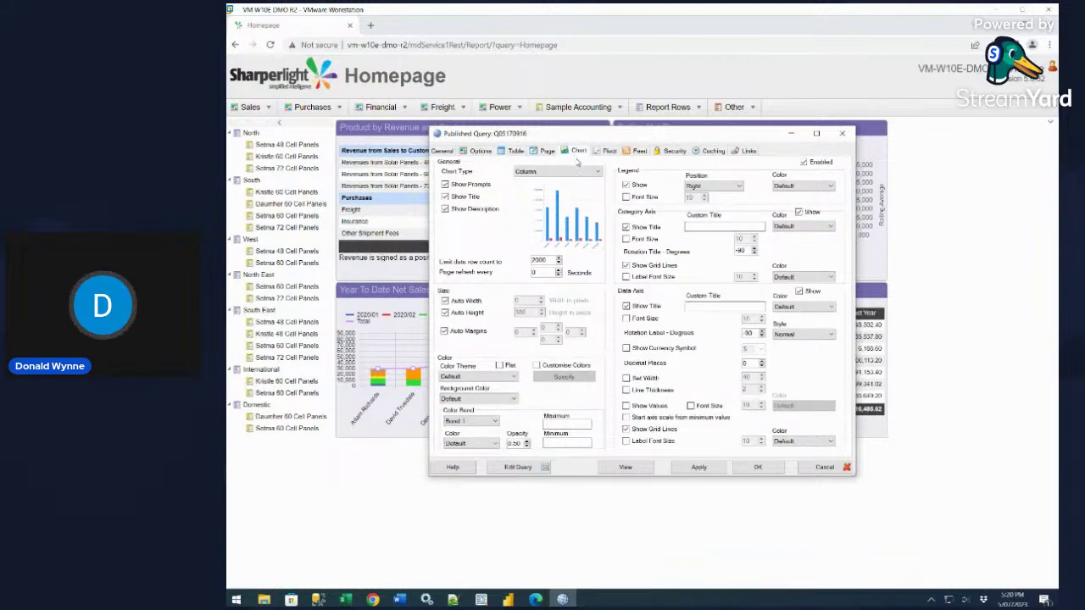
left_click(439, 151)
left_click(823, 467)
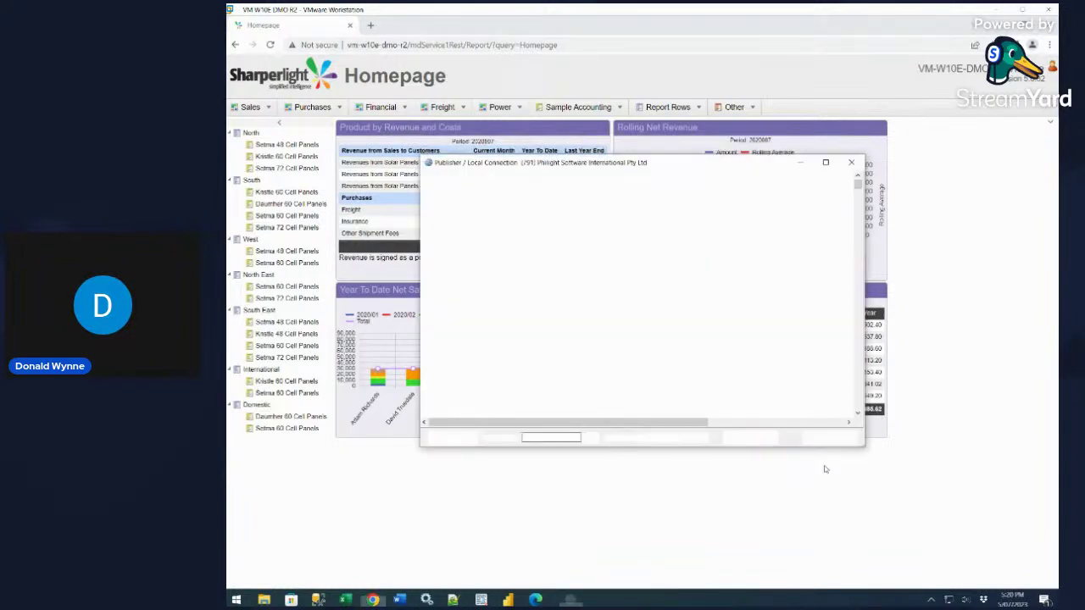
left_click(660, 86)
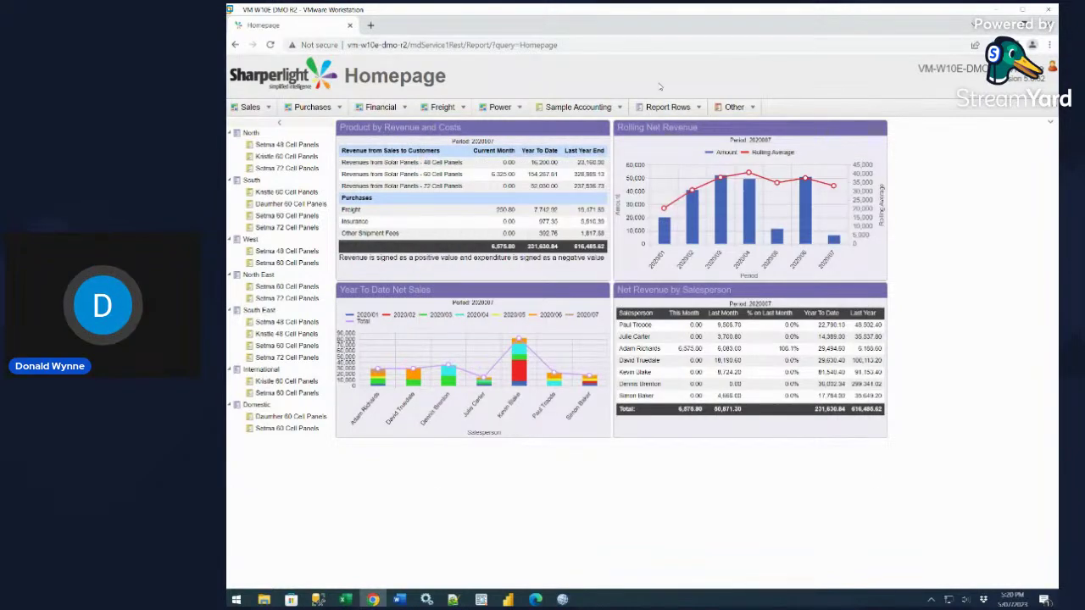
View the Account Balances by Class report from the Homepage's Sample Accounting reports
left_click(644, 111)
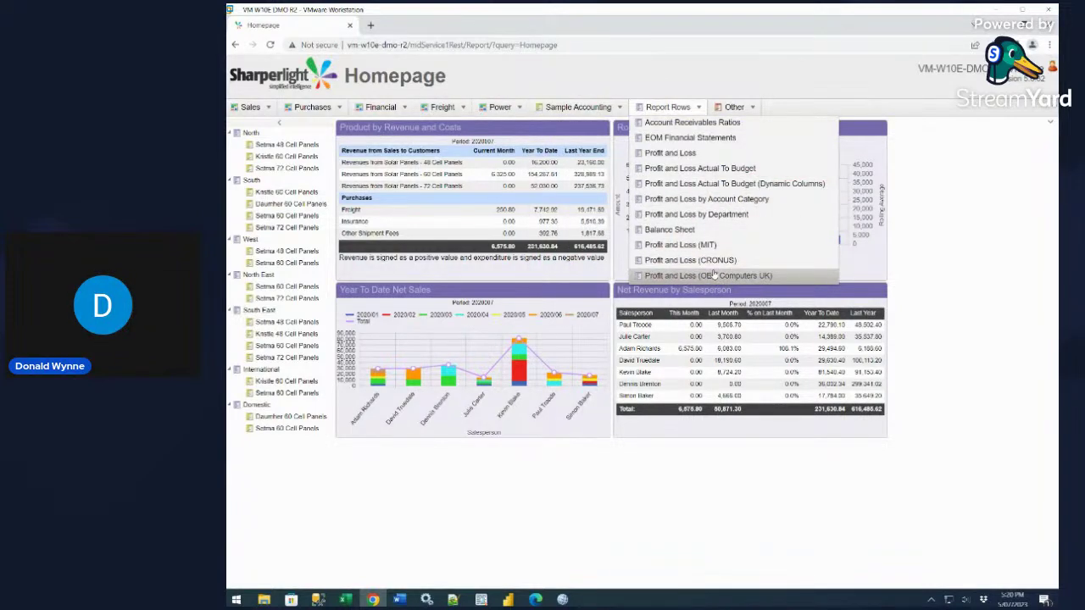
left_click(578, 107)
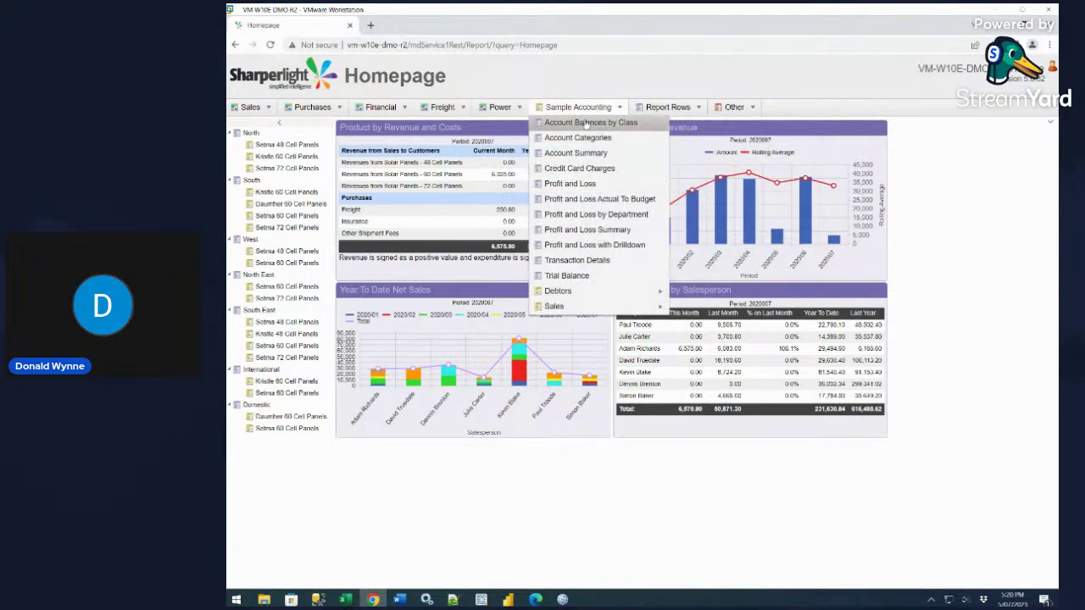
left_click(584, 124)
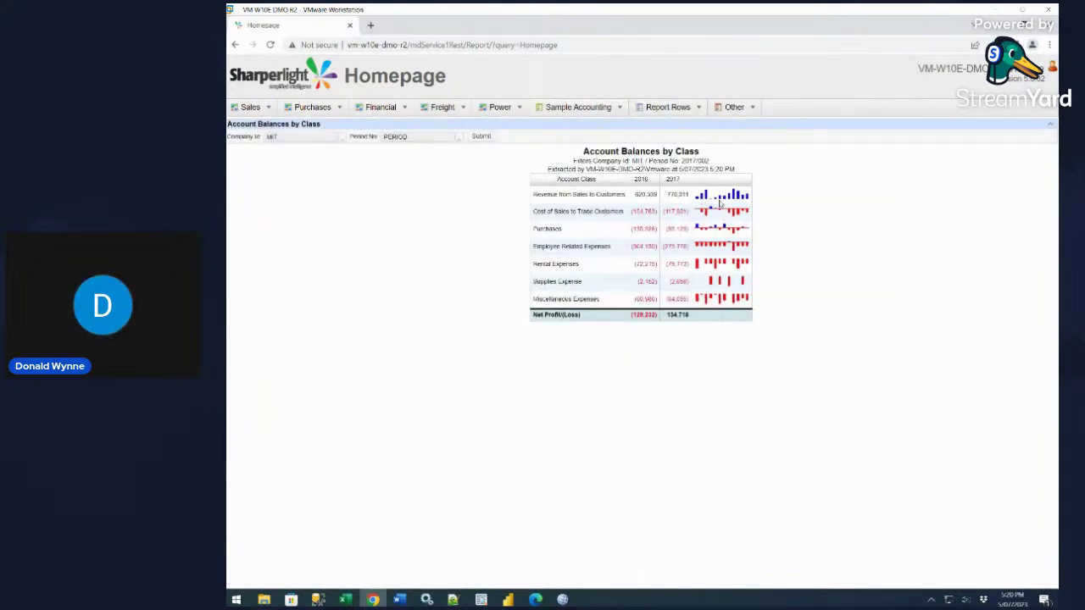
Run the Profit and Loss (OEC Computers UK) report and view the file formats it can be saved as
left_click(671, 108)
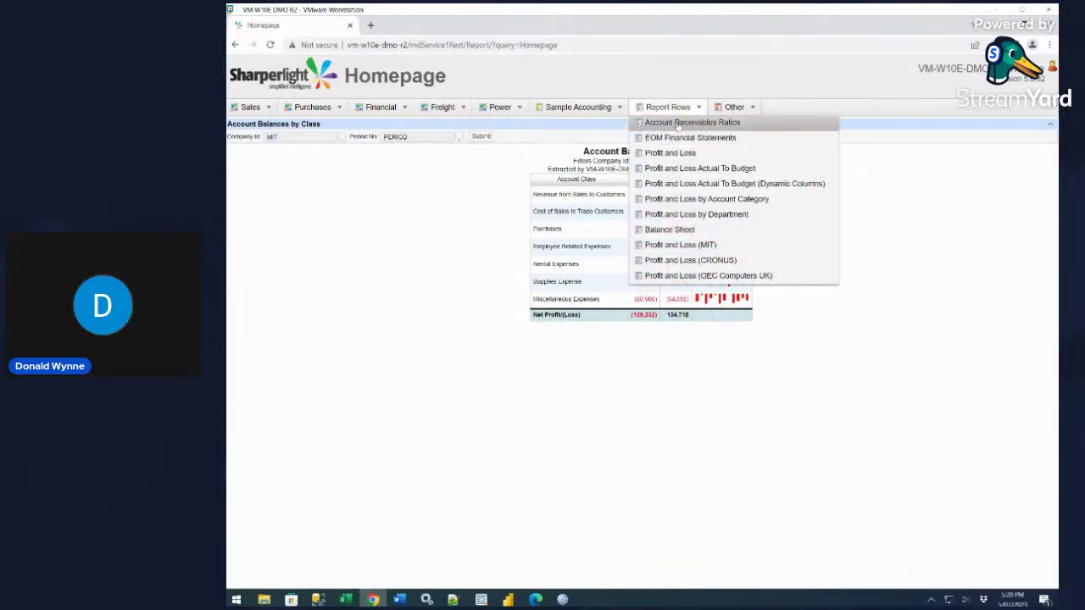
left_click(703, 276)
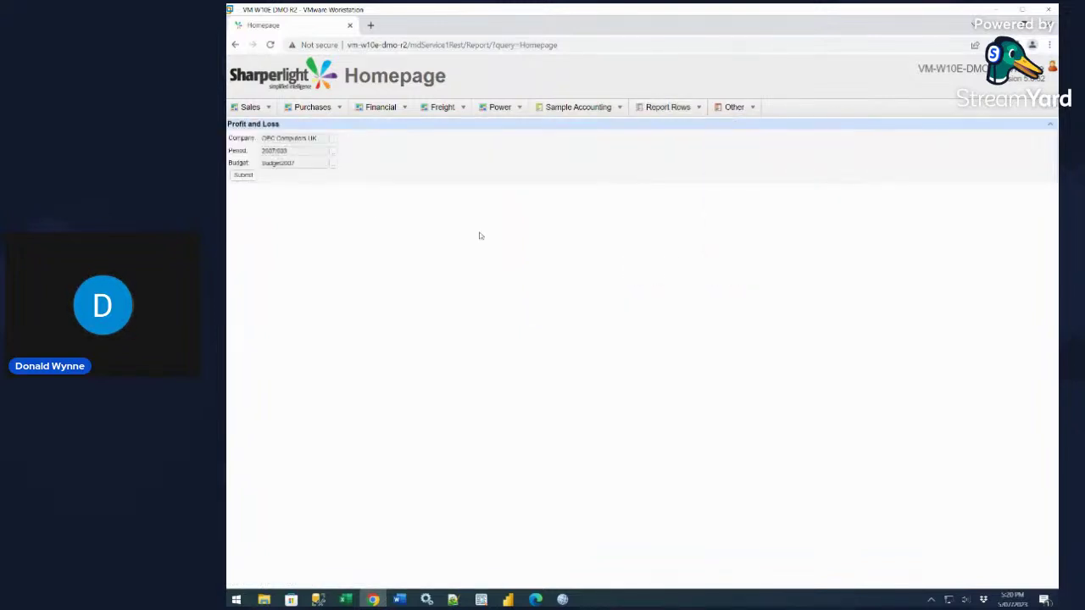
left_click(243, 174)
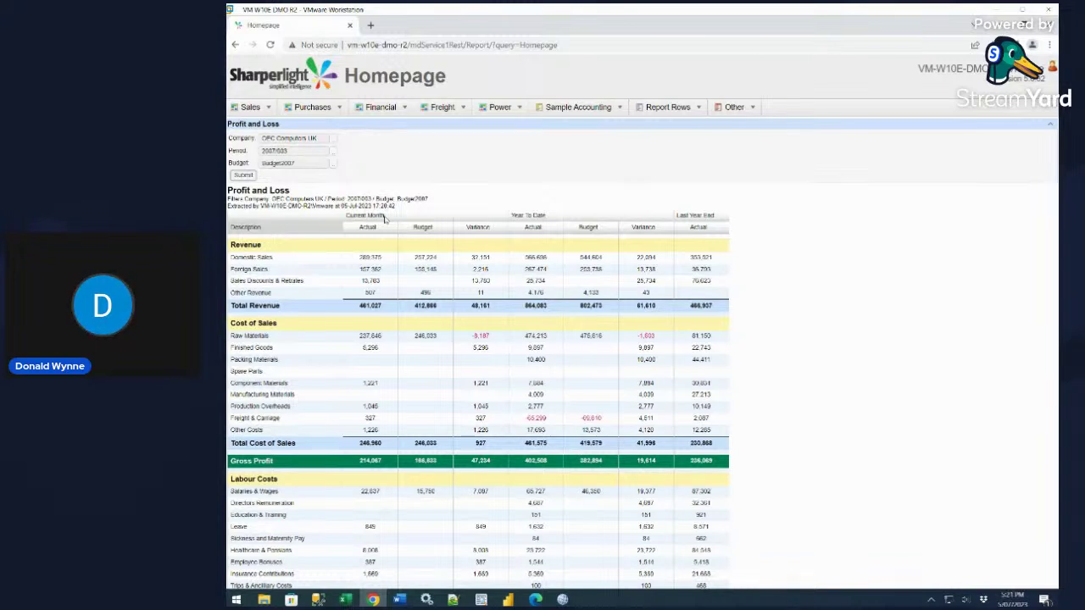
right_click(628, 264)
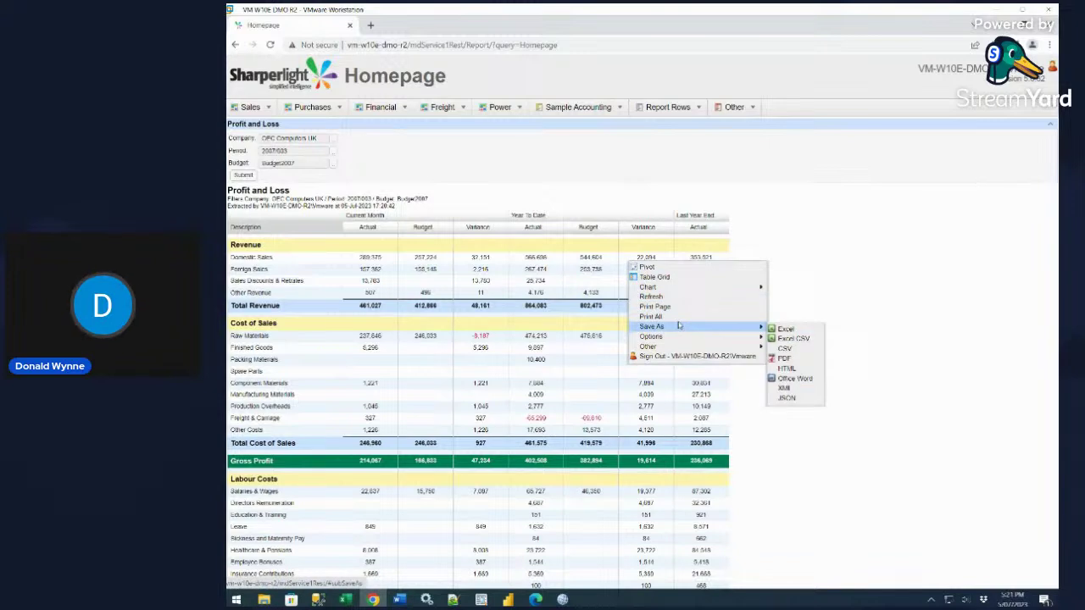
mouse_move(707, 327)
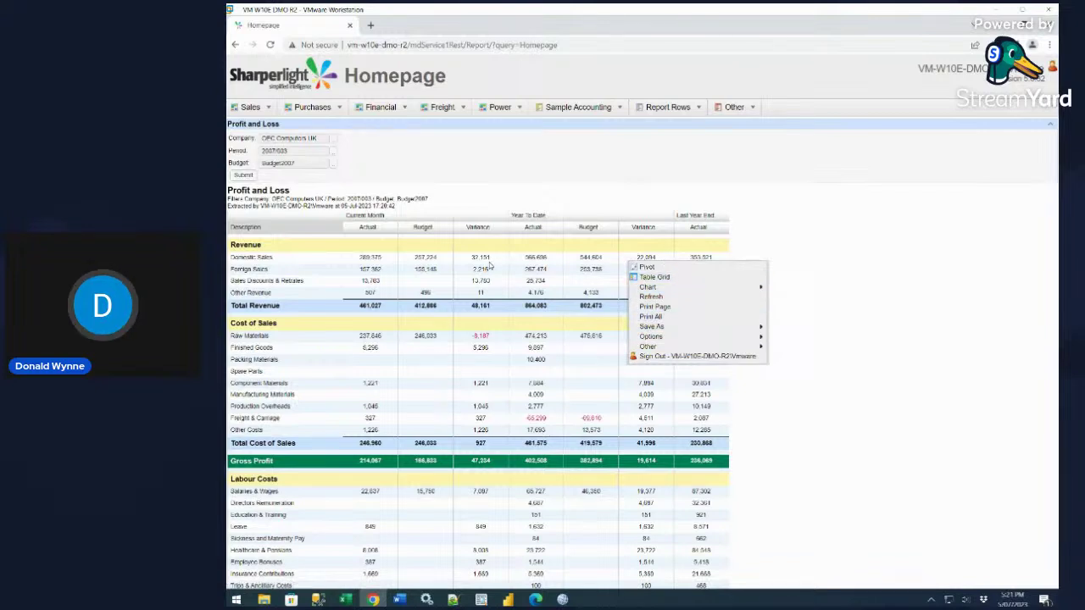
Run the Profit and Loss (MIT) report, drill down into the current-month actual for 60 Cell Solar Panels, and close the drilldown
left_click(678, 108)
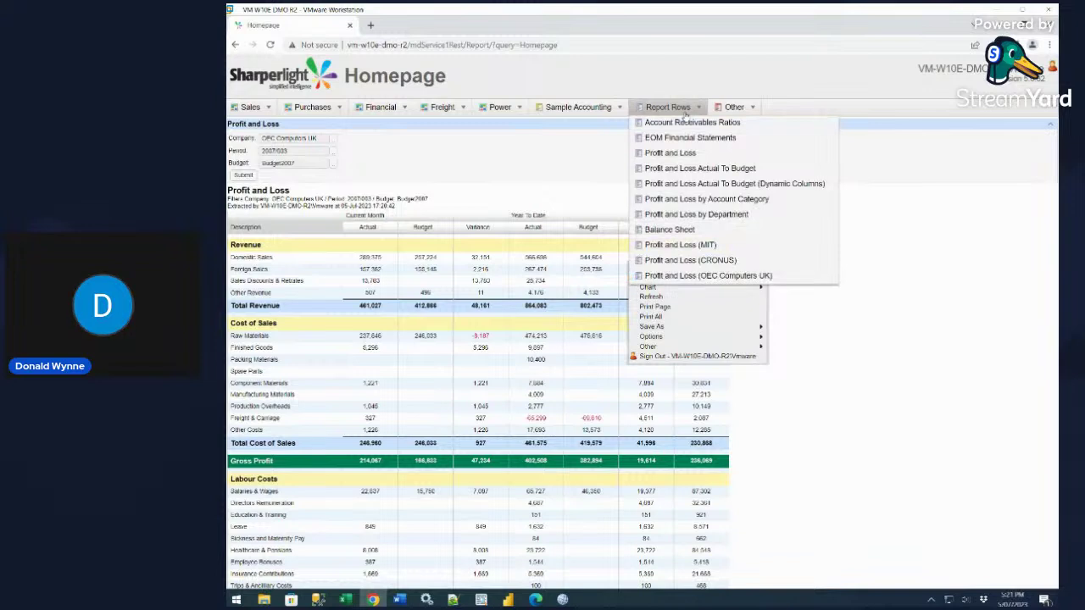
left_click(700, 246)
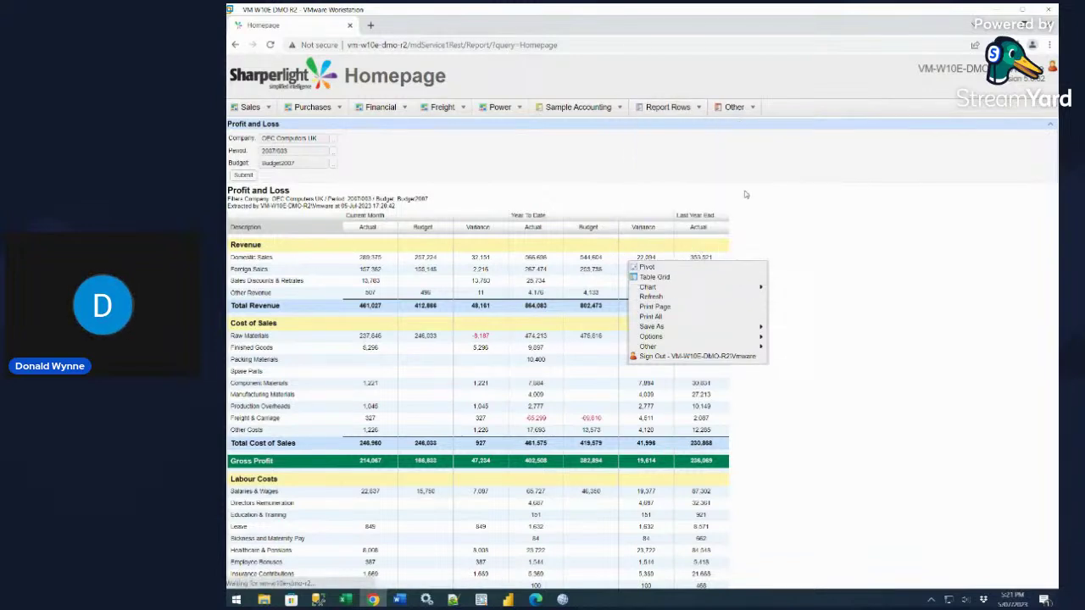
left_click(674, 108)
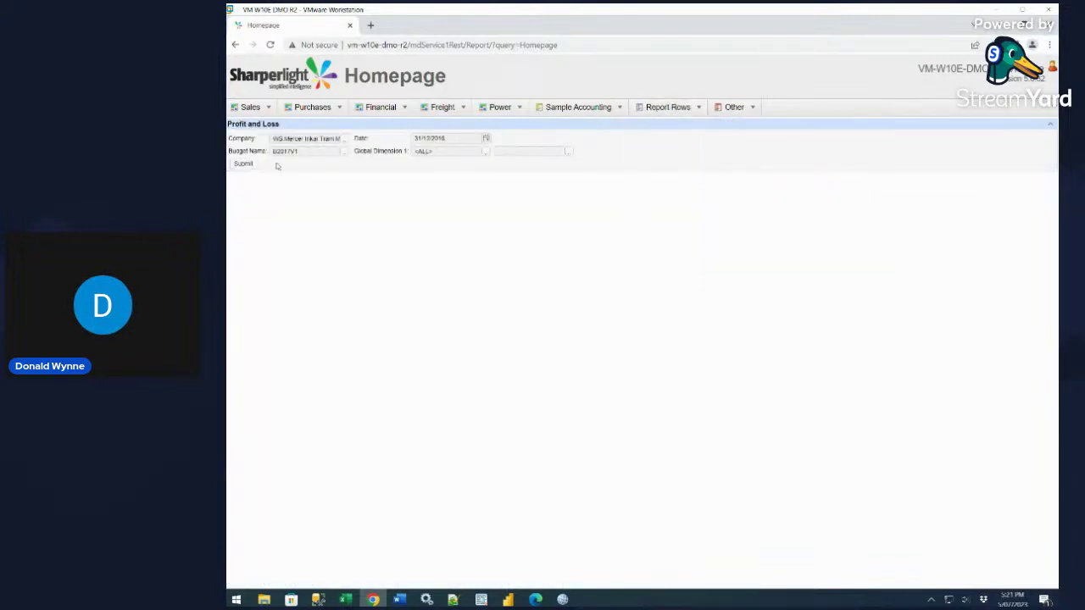
left_click(244, 164)
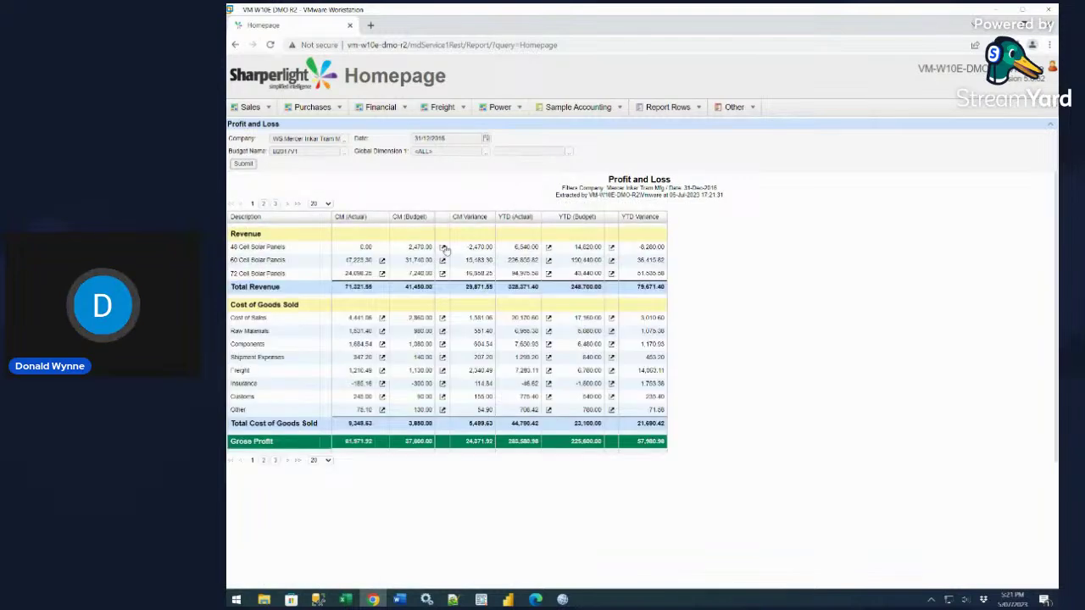
left_click(383, 262)
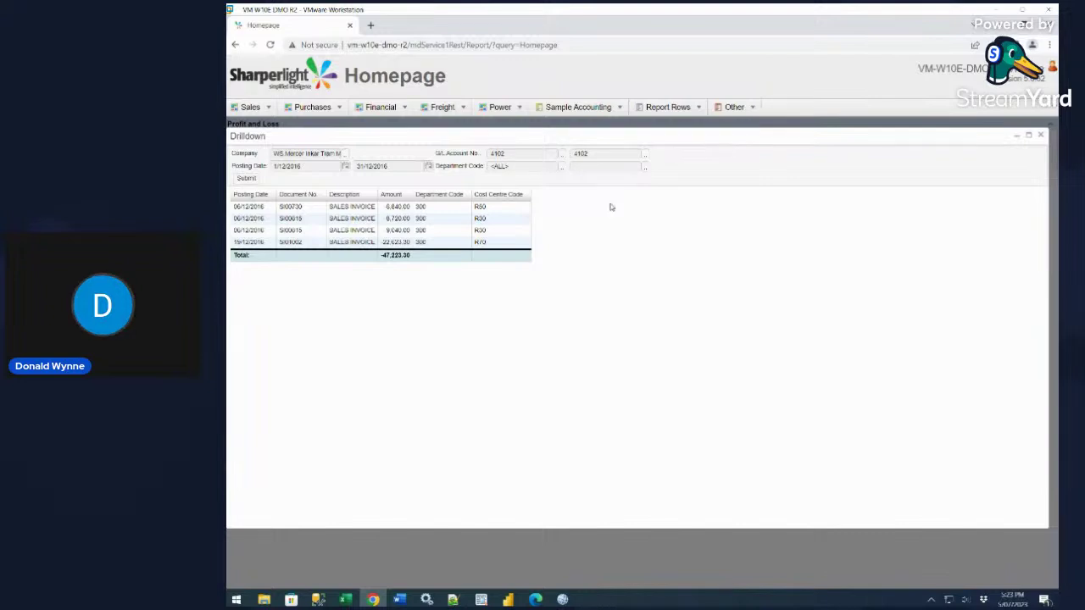
left_click(1039, 137)
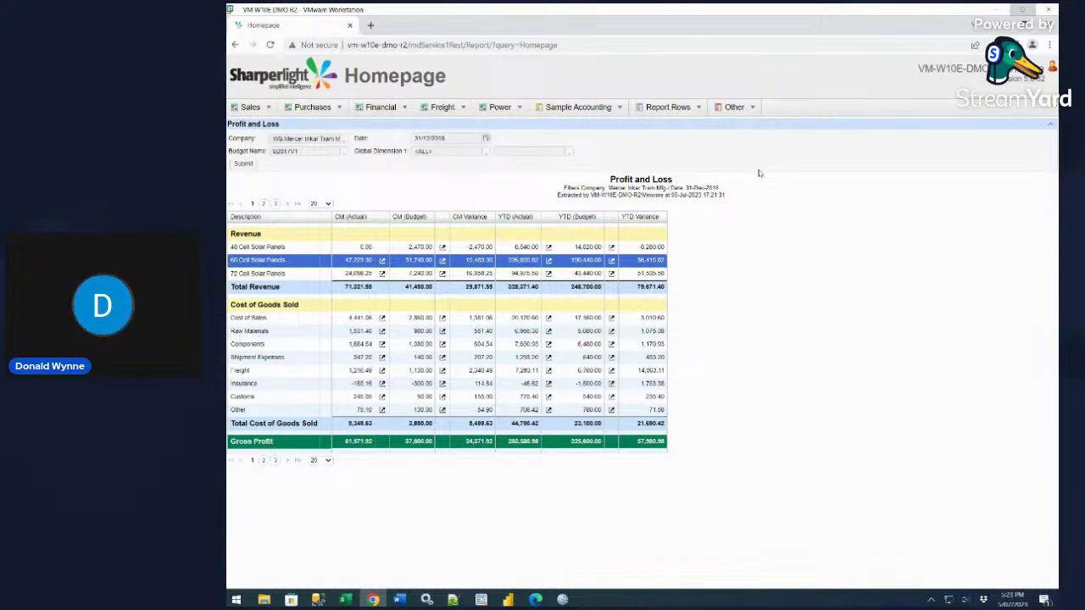
Switch to Excel's Start Here sheet, browse the G/L Transactions query's available tables including User Defined Tables, and cancel the query
left_click(250, 107)
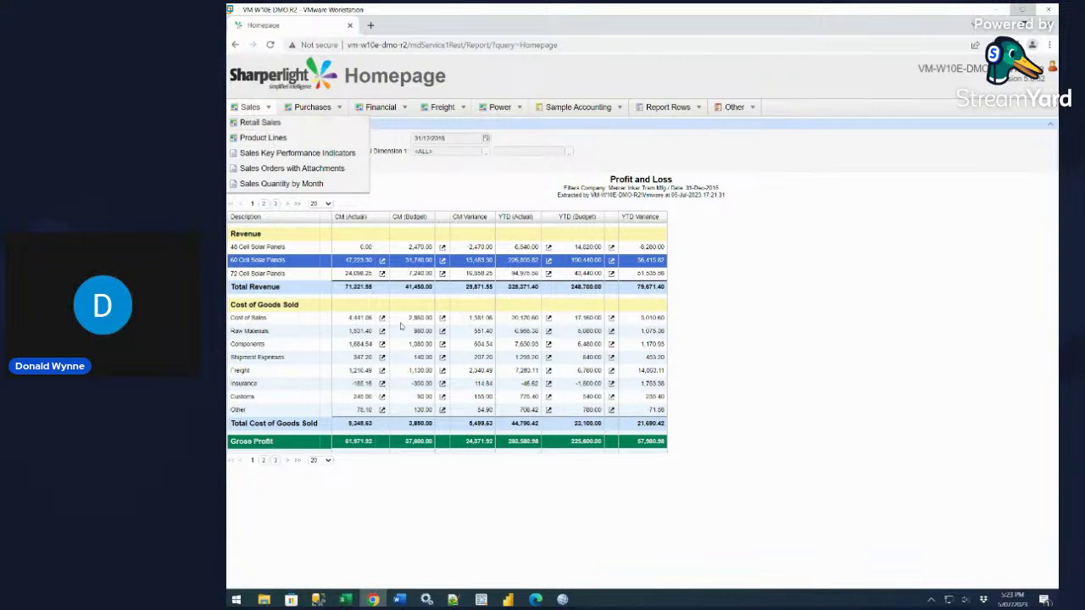
left_click(345, 599)
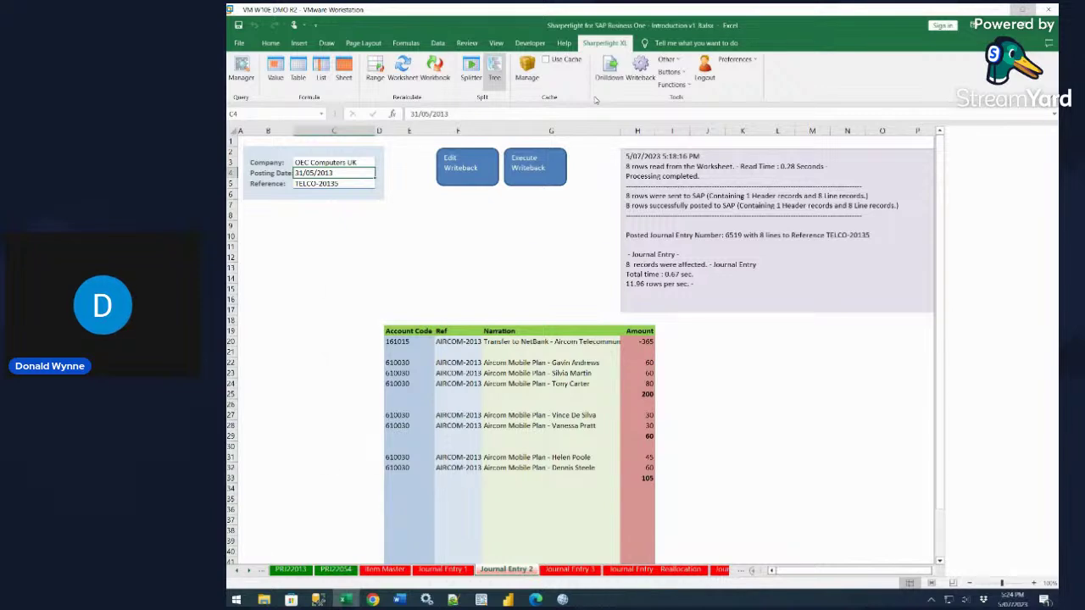
left_click(981, 170)
double_click(451, 246)
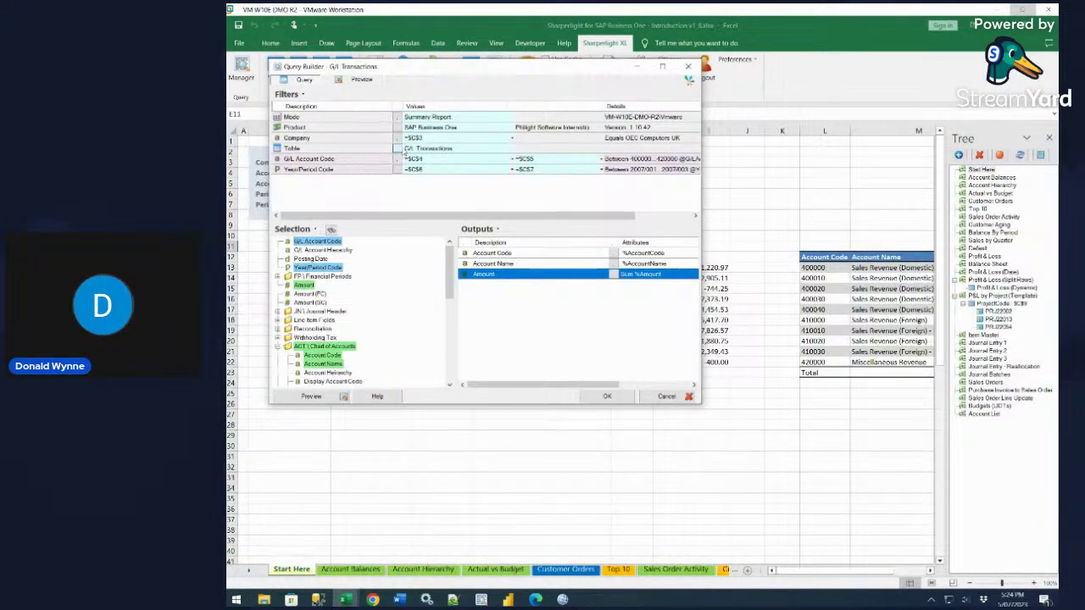
left_click(399, 148)
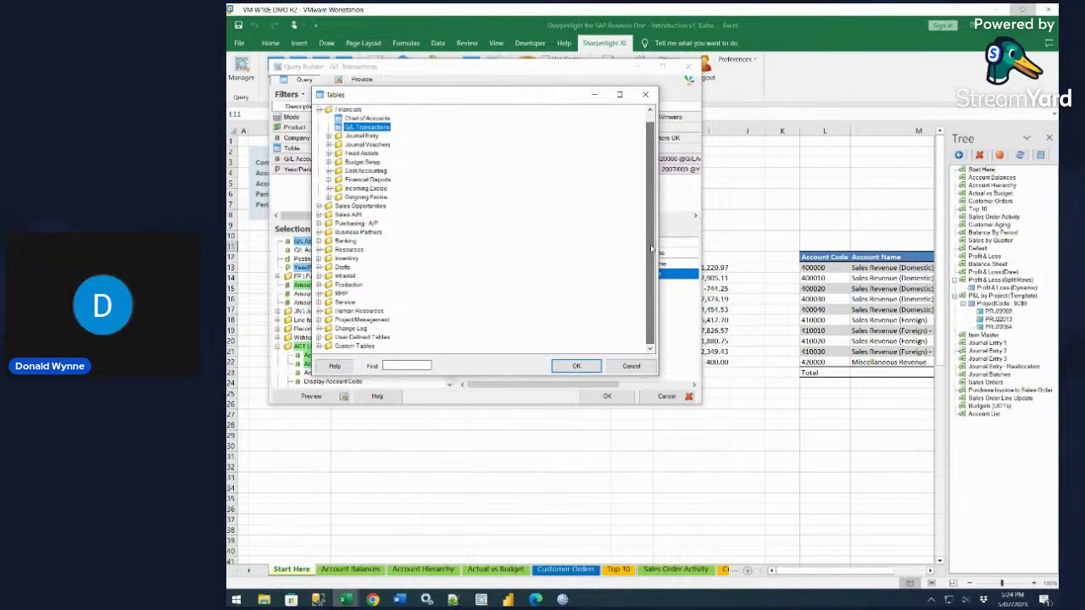
left_click(320, 337)
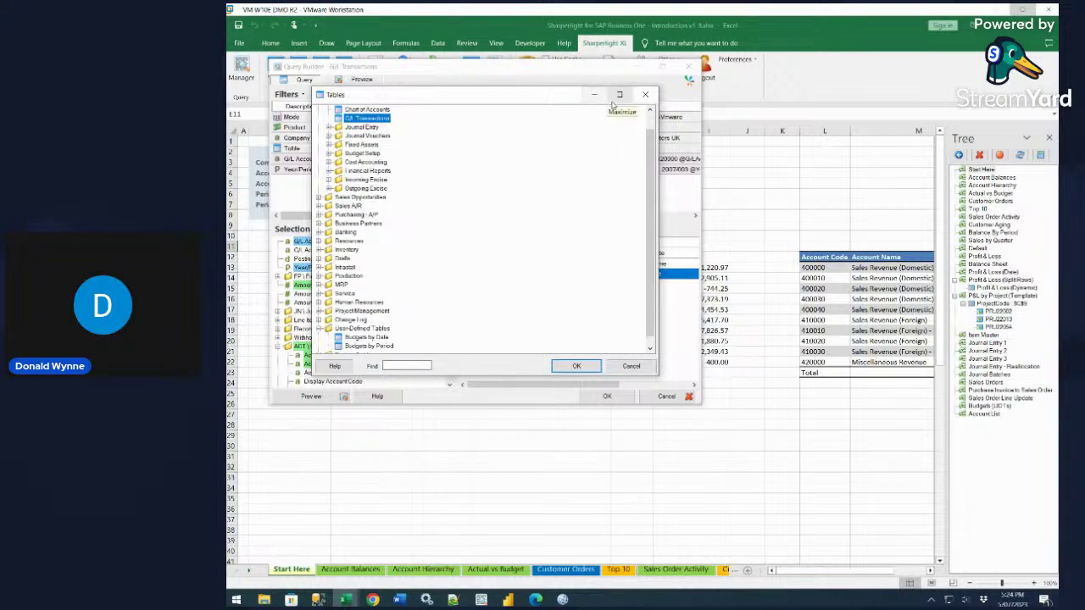
left_click(646, 95)
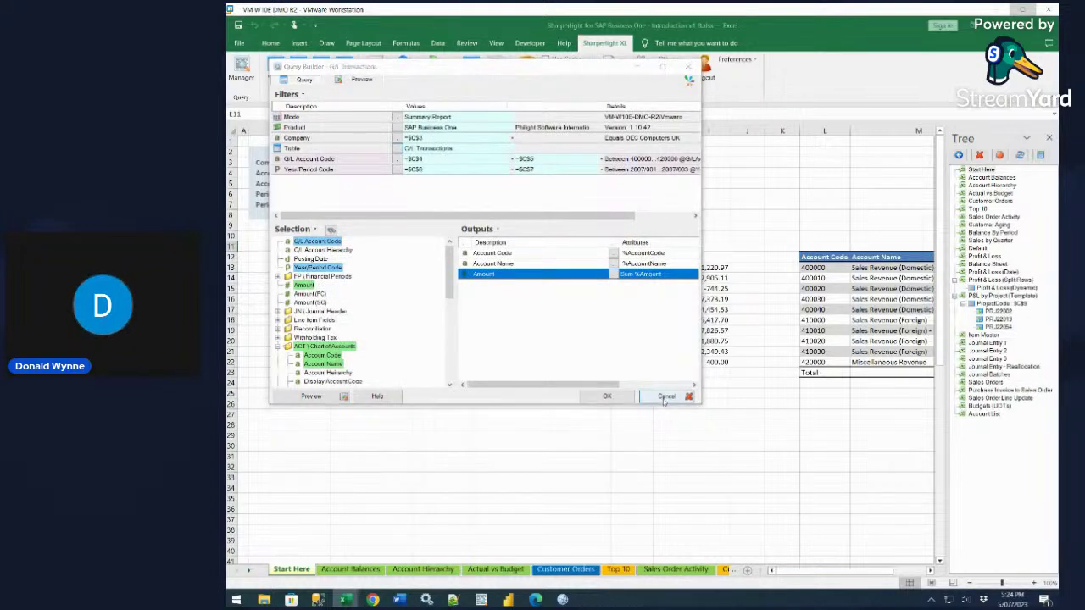
left_click(666, 395)
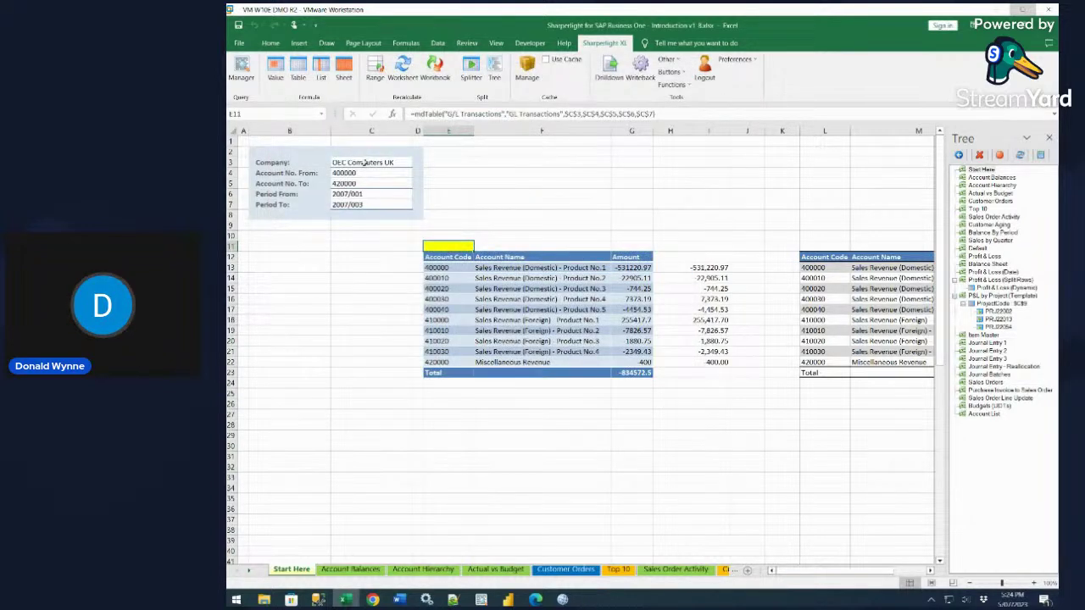
Set the Start Here sheet's Company filter to OEC Computers UK and OEC Computers Australia, and close the sheet tree
double_click(364, 162)
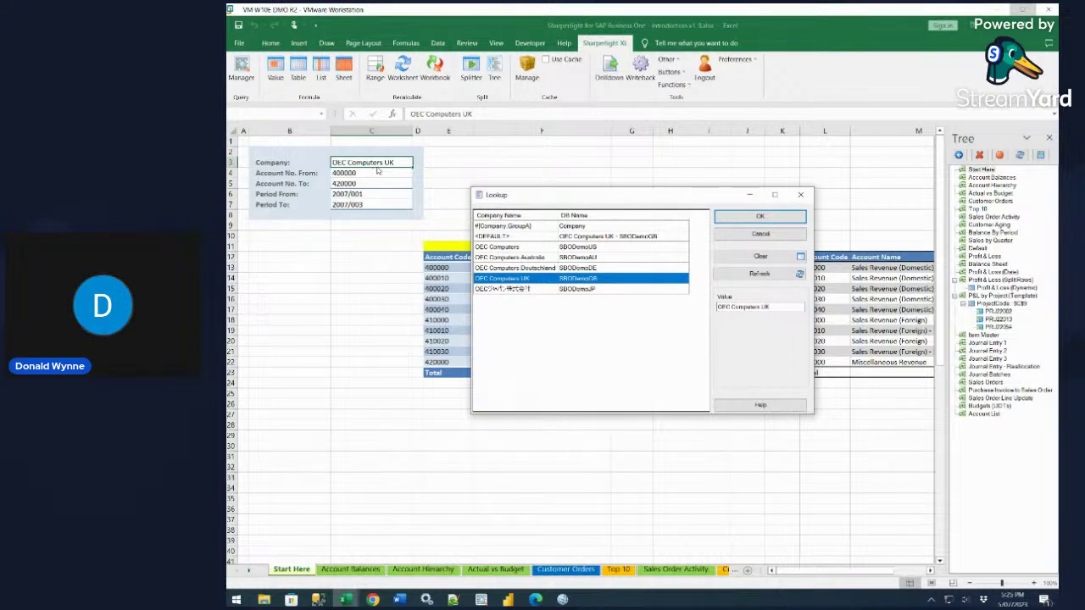
left_click(512, 260, "ctrl")
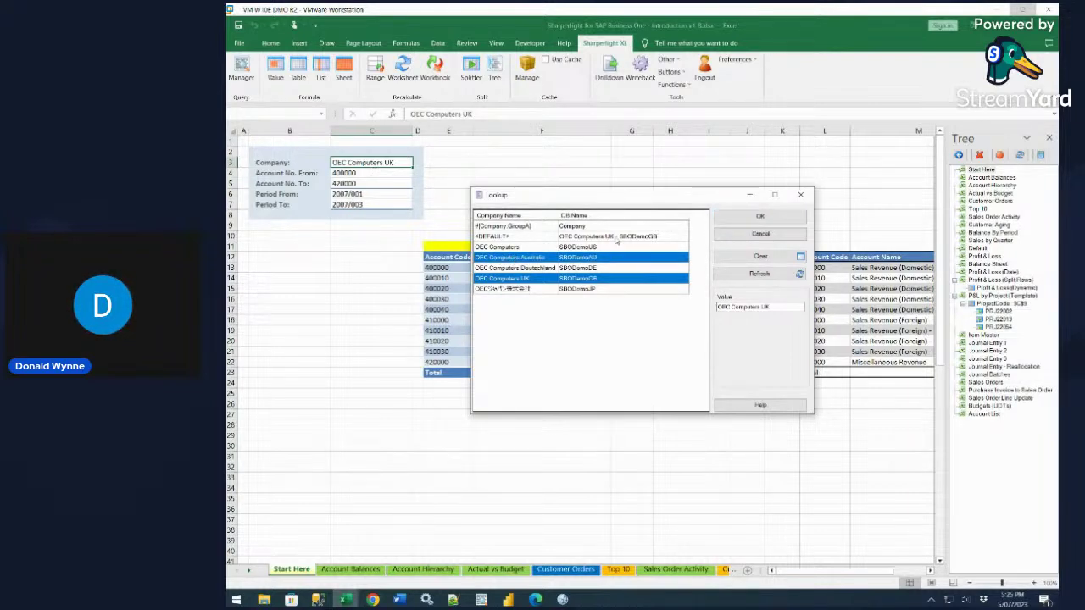
left_click(731, 218)
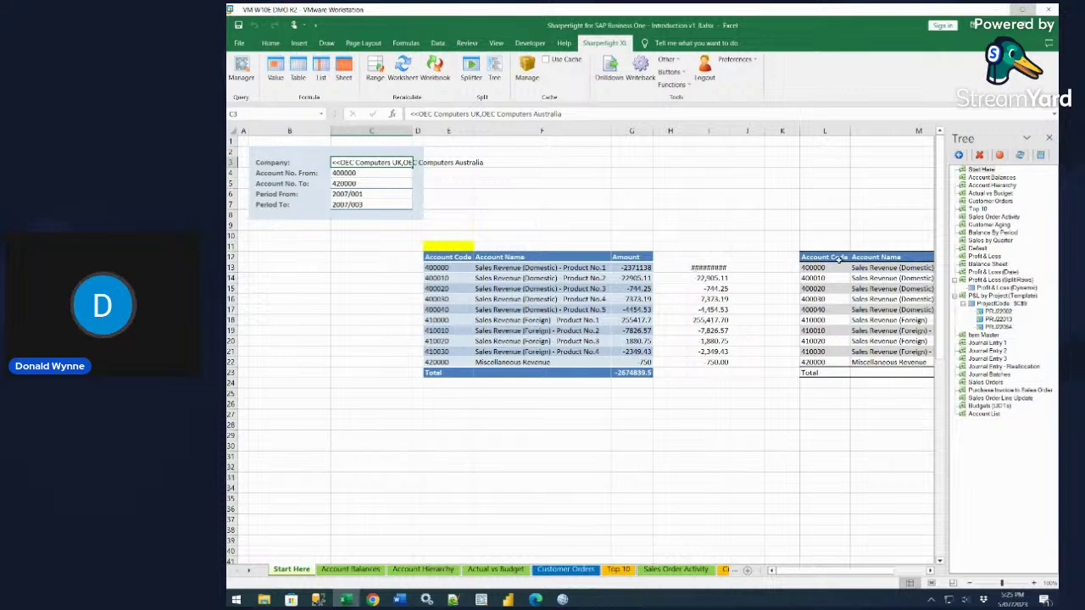
left_click(1050, 137)
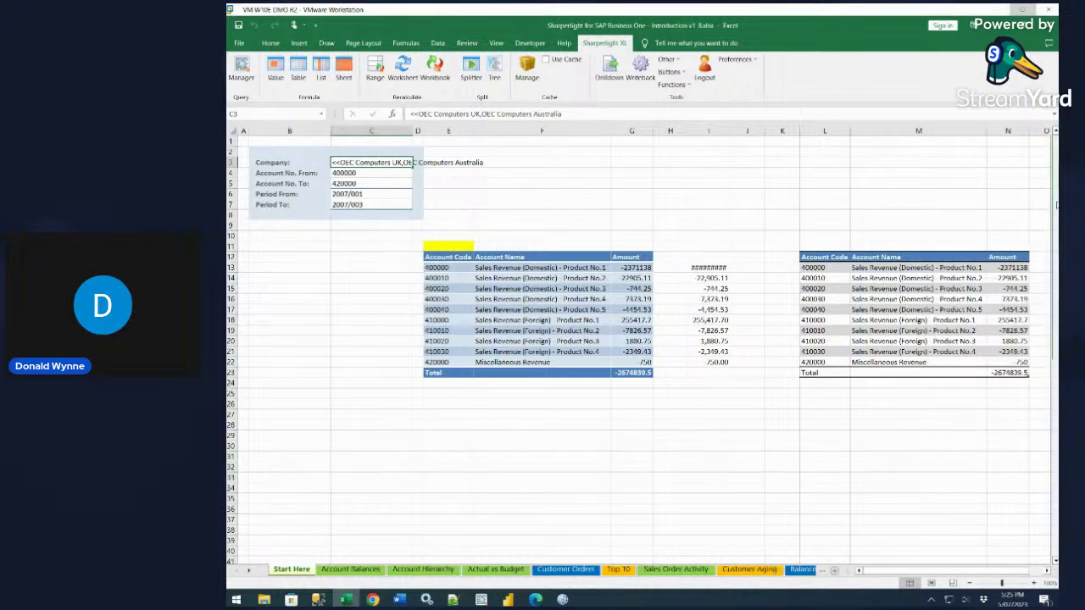
Drill down on account 400000's amount as a summary by Company and close the Explorer
left_click(631, 267)
right_click(631, 267)
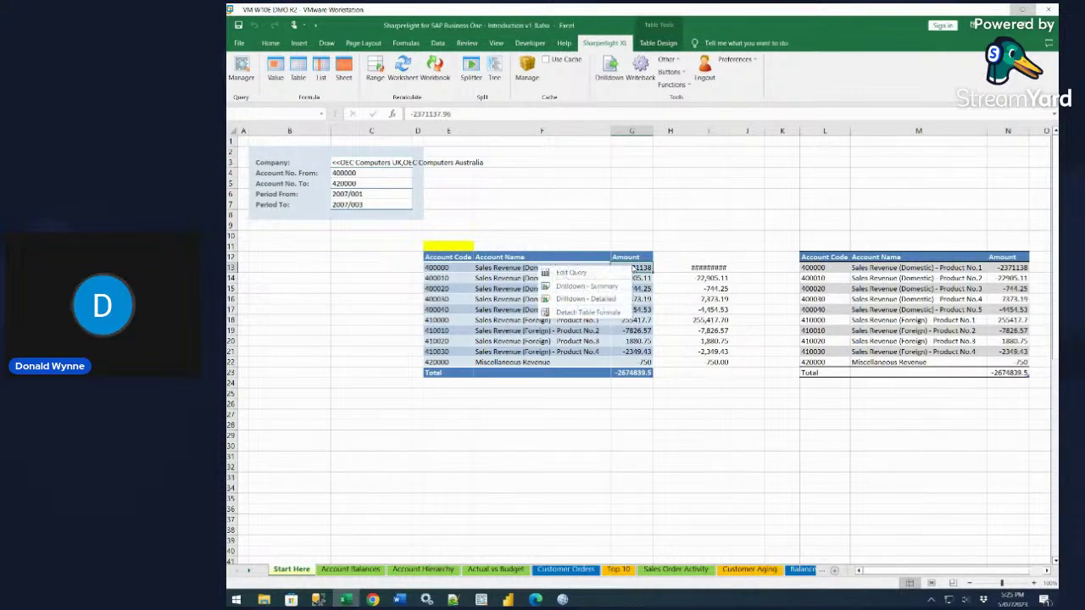
left_click(615, 285)
double_click(498, 212)
left_click(752, 404)
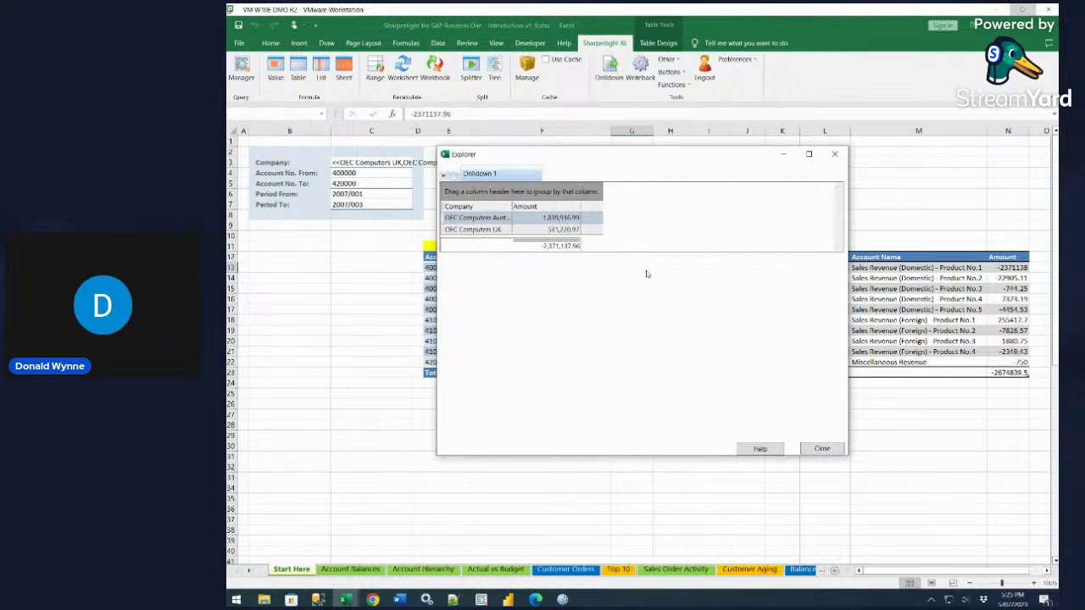
left_click(822, 449)
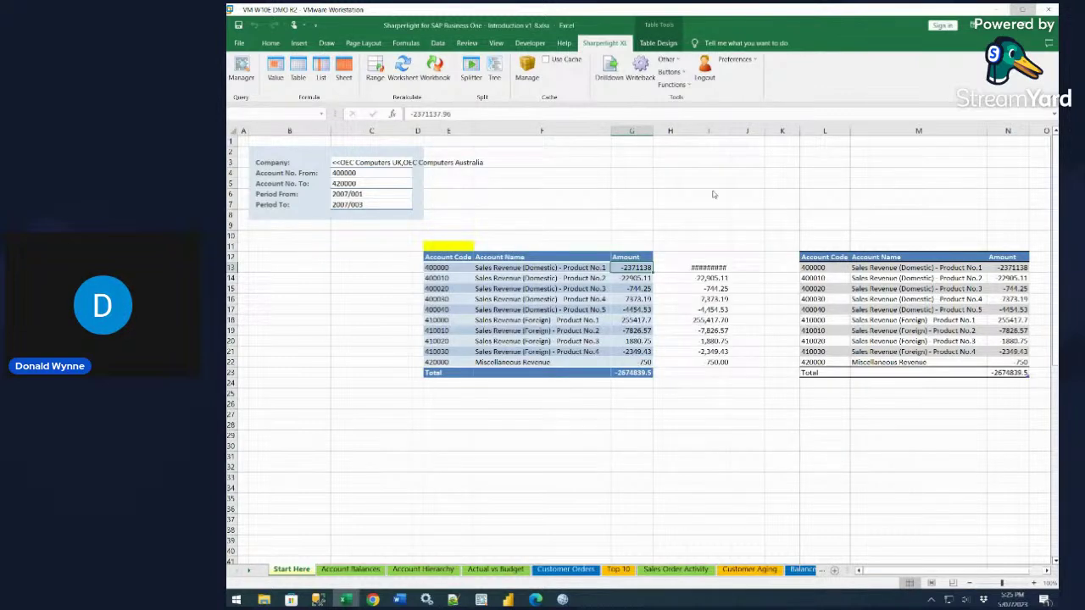